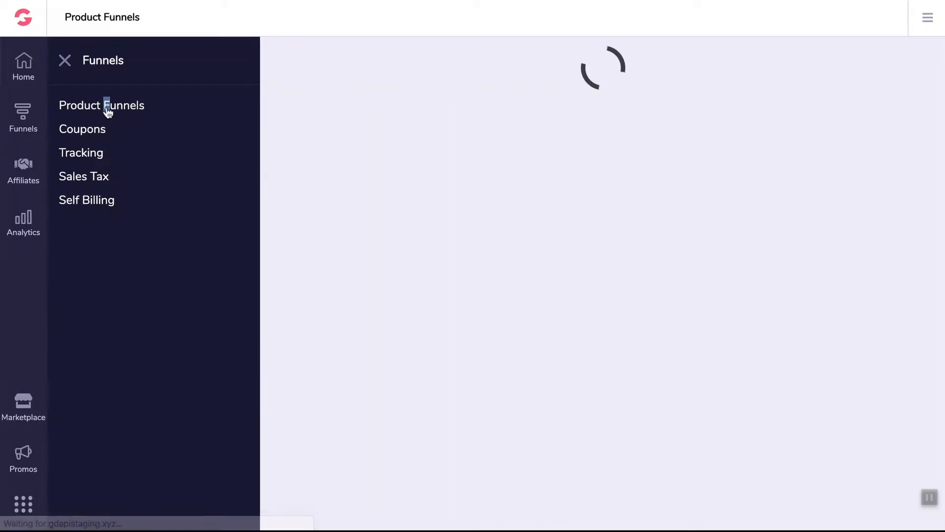
Create a product funnel with internal name The Main GrooveKart Site, name GrooveKart and description The No. 1 eCommerce Platform
{"action": "left_click", "coordinate": [65, 61]}
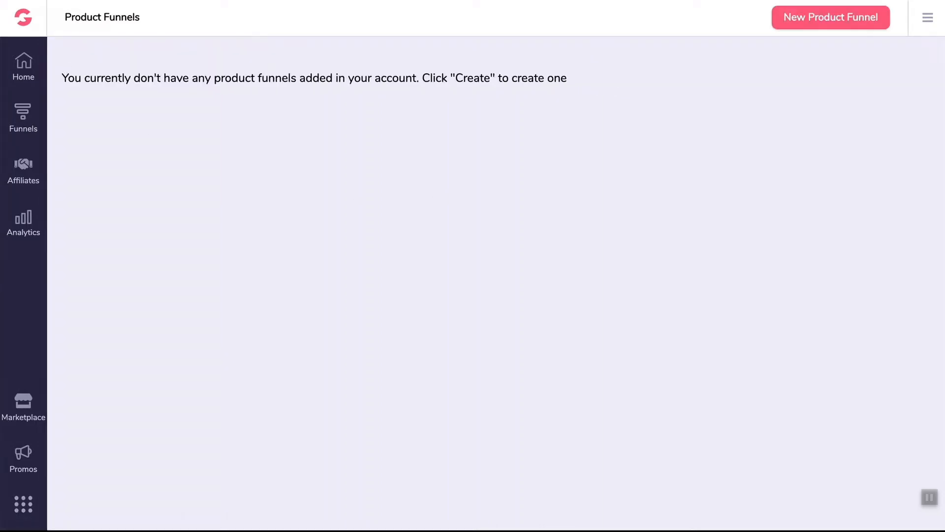
{"action": "left_click", "coordinate": [835, 25]}
{"action": "left_click", "coordinate": [367, 216]}
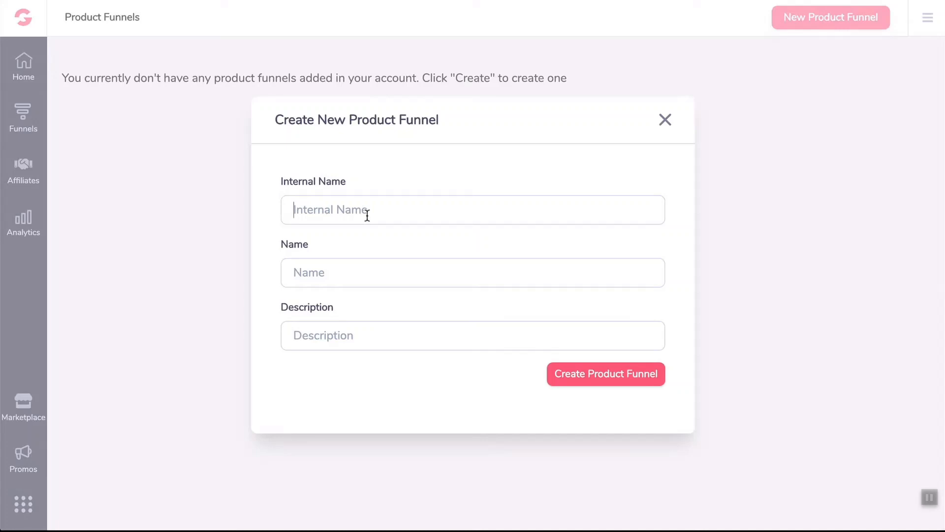
{"action": "type", "text": "The Main GrooveKart "}
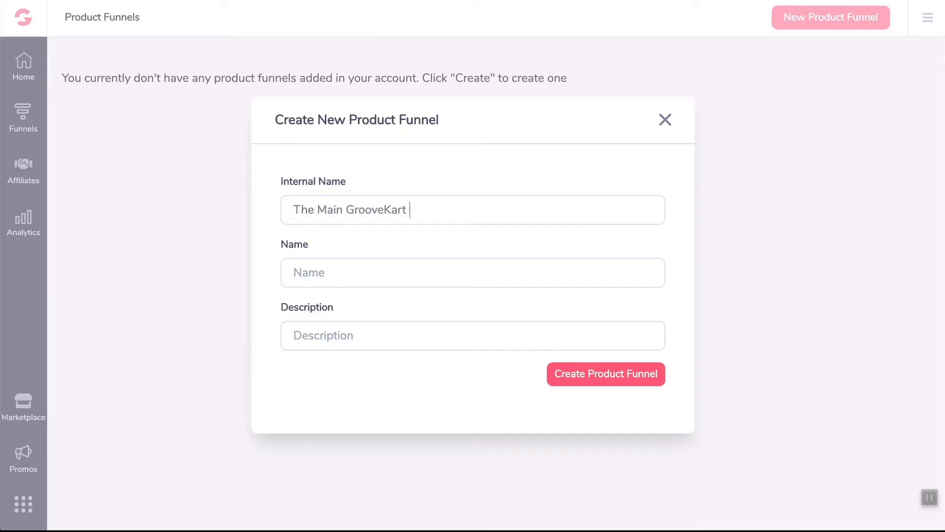
{"action": "type", "text": "Site"}
{"action": "key", "text": "Tab"}
{"action": "type", "text": "GrooveKart"}
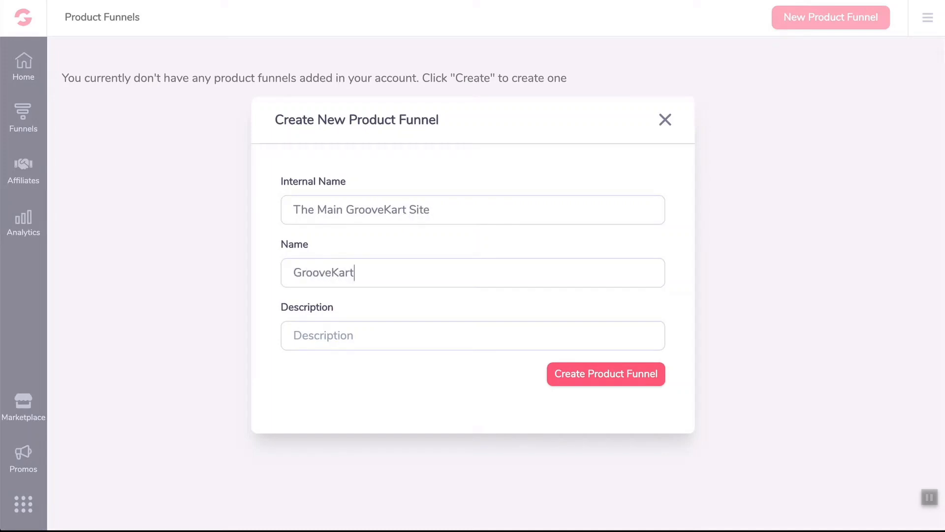
{"action": "left_click", "coordinate": [354, 335]}
{"action": "type", "text": "The No. 1 eCommerce Platform"}
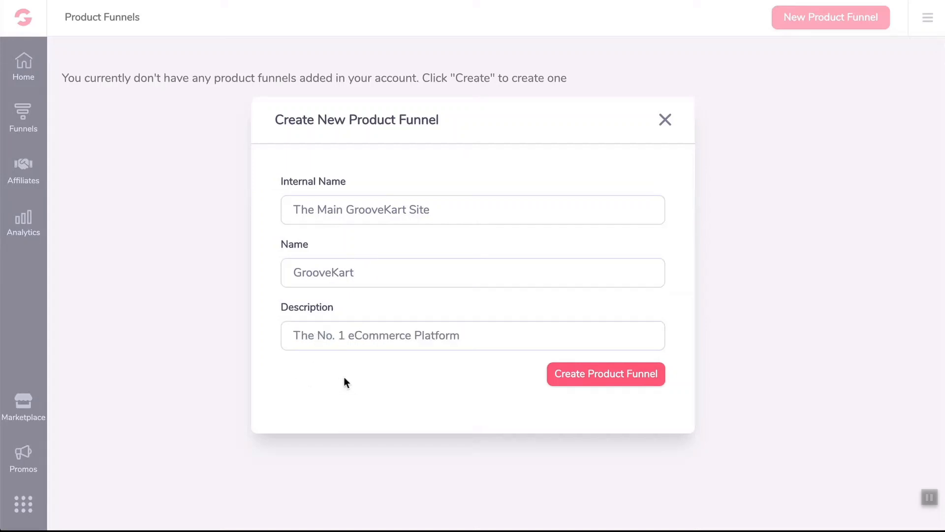
{"action": "left_click", "coordinate": [575, 375]}
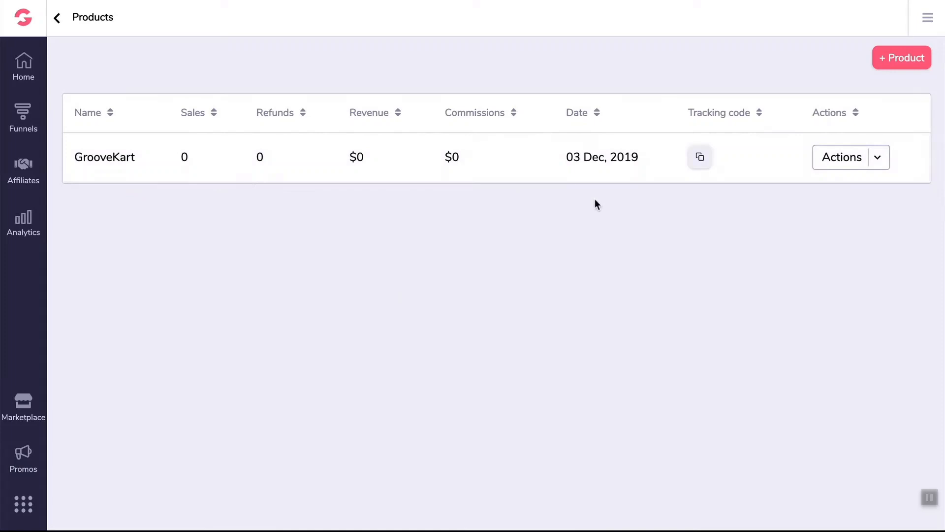
Add a new product named GrooveKart with the description "GrooveKart — The No. 1 eCommerce Platform"
{"action": "left_click", "coordinate": [902, 63]}
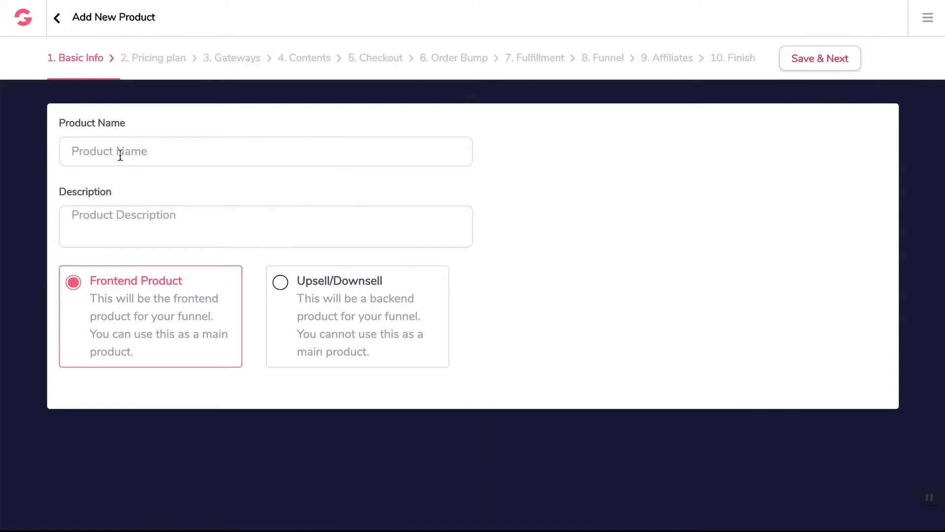
{"action": "type", "text": "GrooveKart"}
{"action": "key", "text": "ctrl+a"}
{"action": "key", "text": "ctrl+c"}
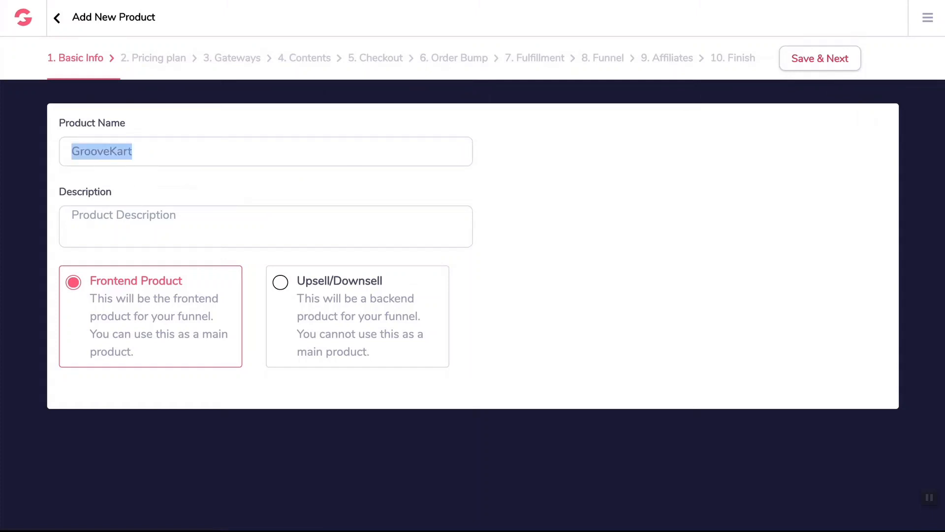
{"action": "left_click", "coordinate": [126, 221]}
{"action": "key", "text": "ctrl+v"}
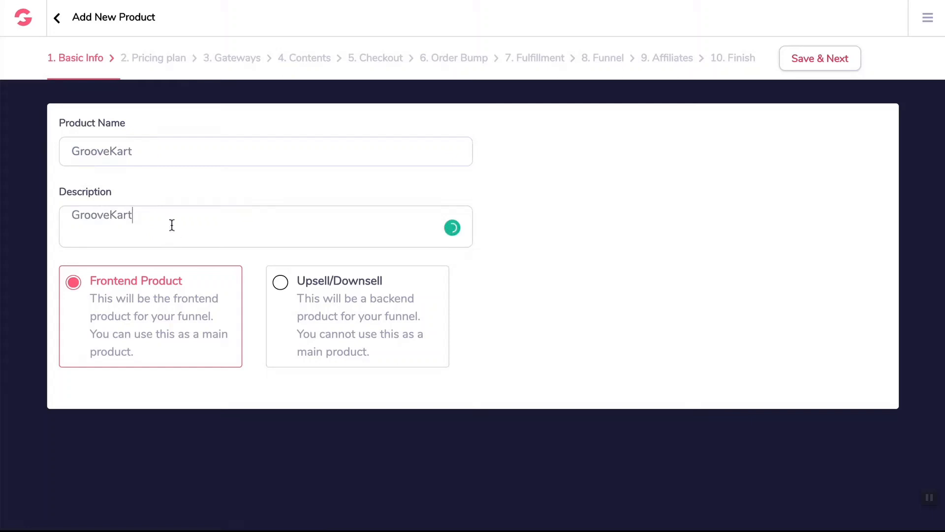
{"action": "type", "text": "—"}
{"action": "type", "text": "The No. 1 eCommerce Platform"}
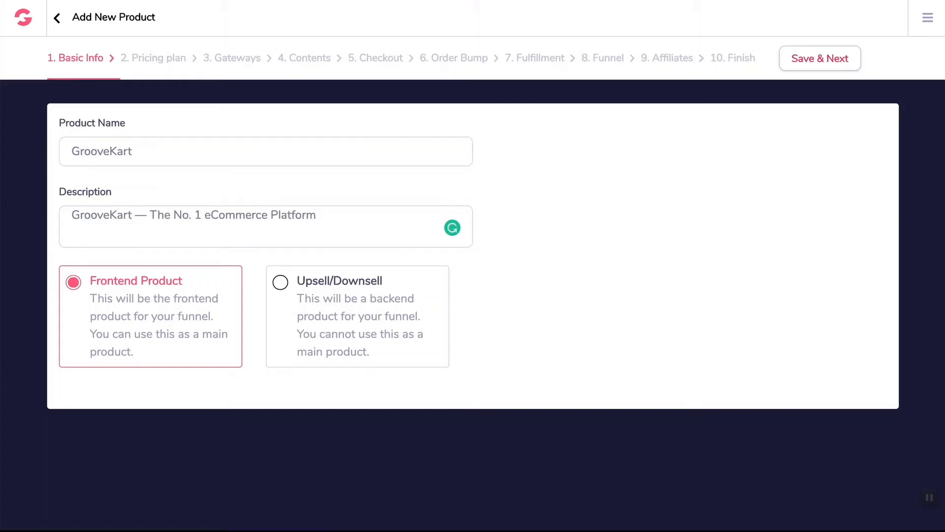
Set the product as a Frontend Product and save the basic info to continue to the pricing plan
{"action": "left_click", "coordinate": [280, 284]}
{"action": "left_click", "coordinate": [74, 285]}
{"action": "left_click", "coordinate": [800, 61]}
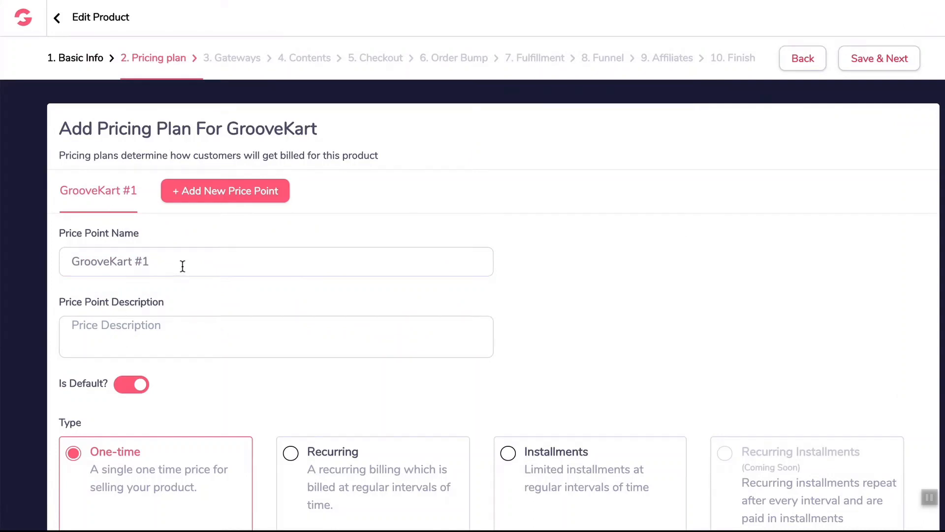
Rename the first price point as Trial and enter Trial as its description
{"action": "left_click_drag", "start_coordinate": [165, 263], "coordinate": [41, 269]}
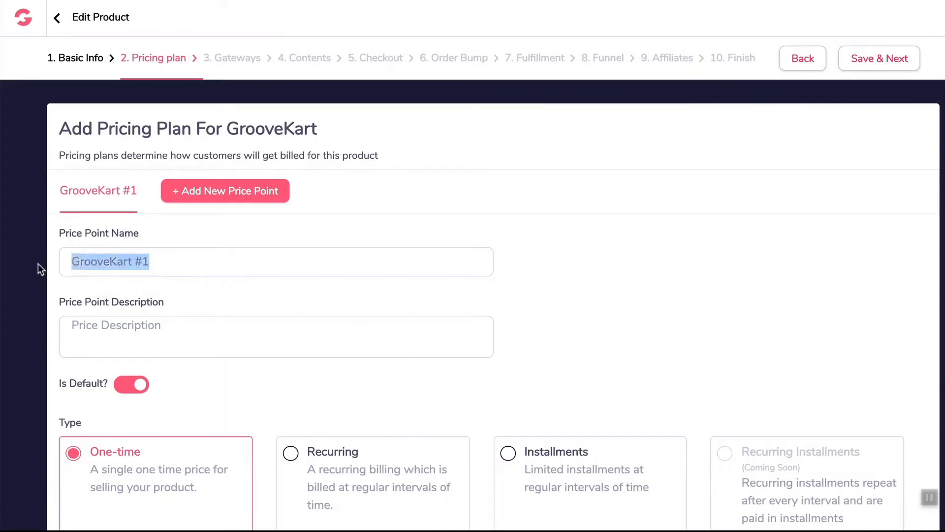
{"action": "type", "text": "Trial"}
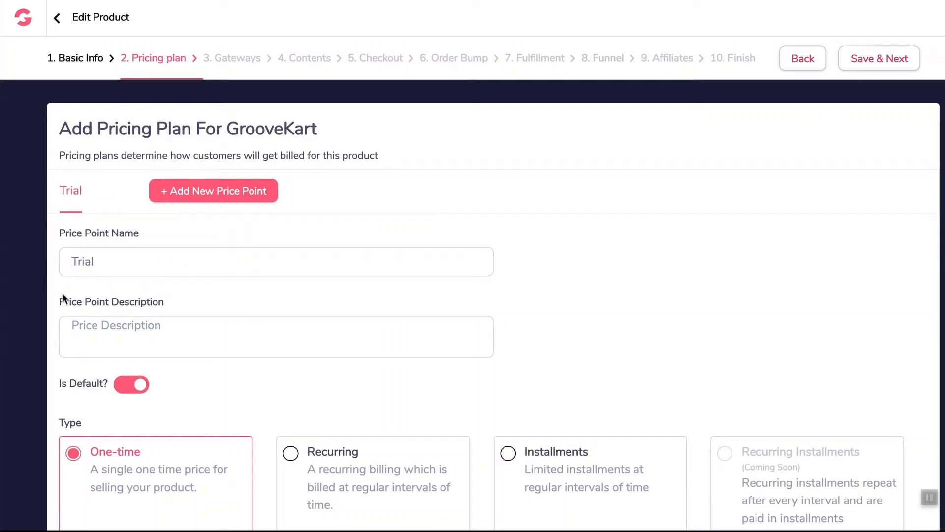
{"action": "left_click", "coordinate": [113, 337]}
{"action": "double_click", "coordinate": [112, 262]}
{"action": "left_click", "coordinate": [116, 326]}
{"action": "type", "text": "Trial"}
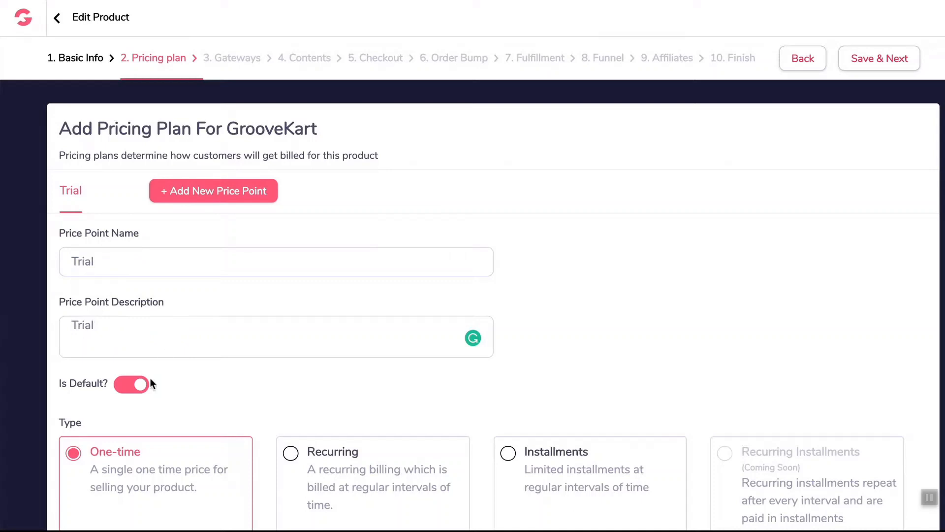
Make the Trial price point recurring and enable a trial with a $1 initial price and a 14-day initial period
{"action": "scroll", "coordinate": [201, 371], "scroll_direction": "down", "scroll_amount": 2}
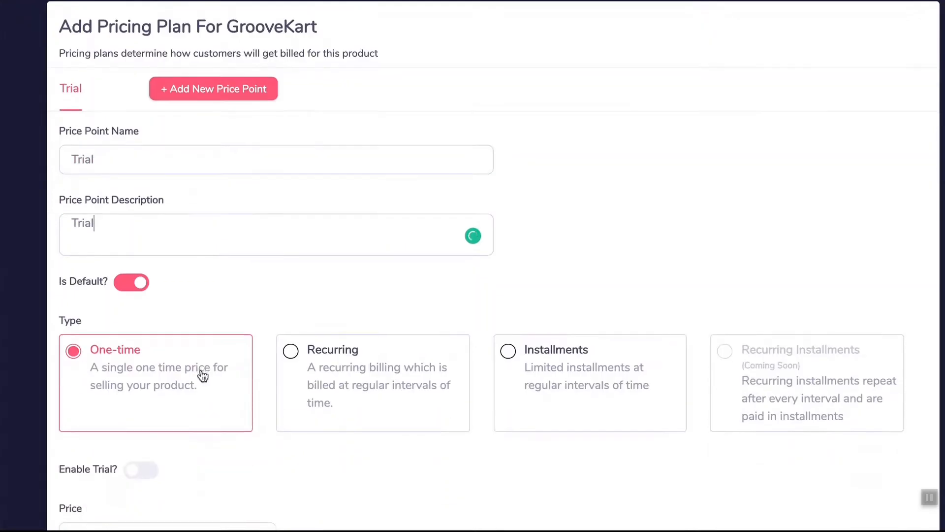
{"action": "left_click", "coordinate": [289, 353]}
{"action": "scroll", "coordinate": [246, 353], "scroll_direction": "down", "scroll_amount": 2}
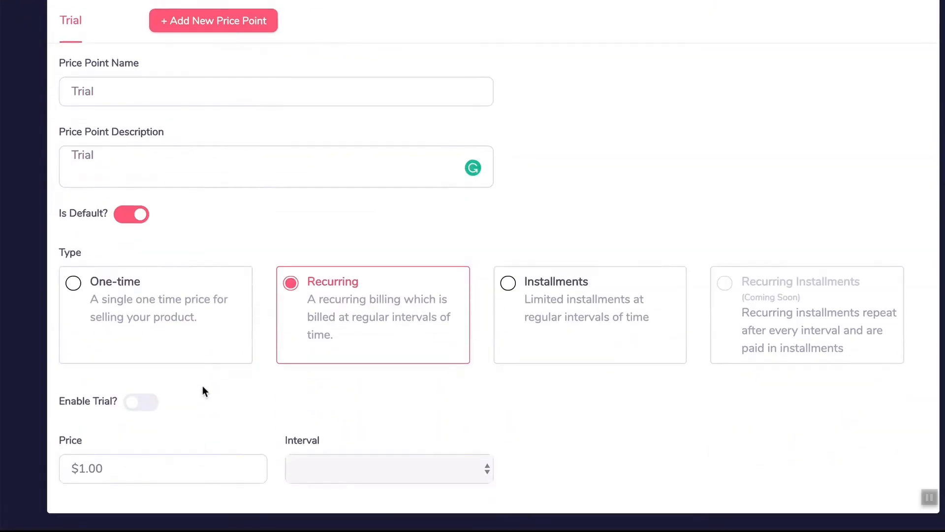
{"action": "left_click", "coordinate": [150, 405]}
{"action": "left_click", "coordinate": [129, 466]}
{"action": "type", "text": "1"}
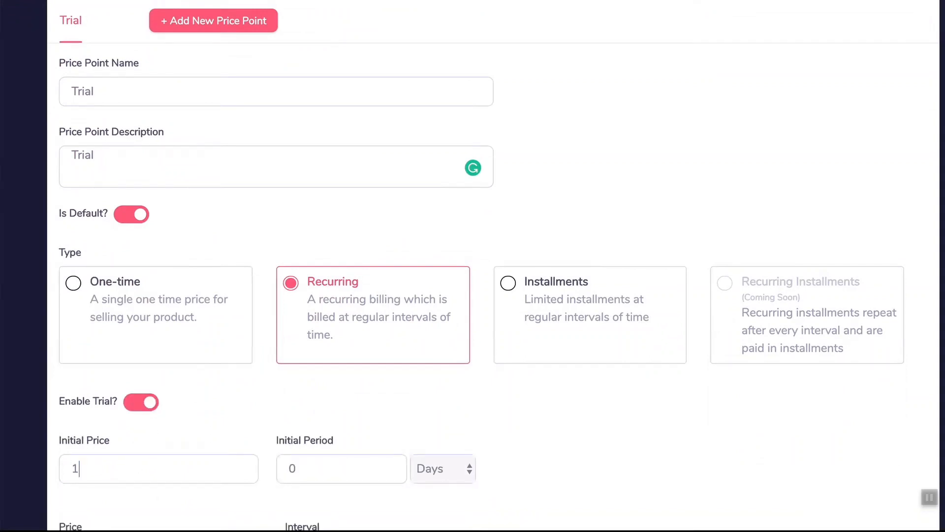
{"action": "left_click", "coordinate": [320, 468]}
{"action": "key", "text": "BackSpace"}
{"action": "type", "text": "14"}
Set the Trial price point's recurring price to $99 with a Monthly interval
{"action": "scroll", "coordinate": [242, 477], "scroll_direction": "down", "scroll_amount": 2}
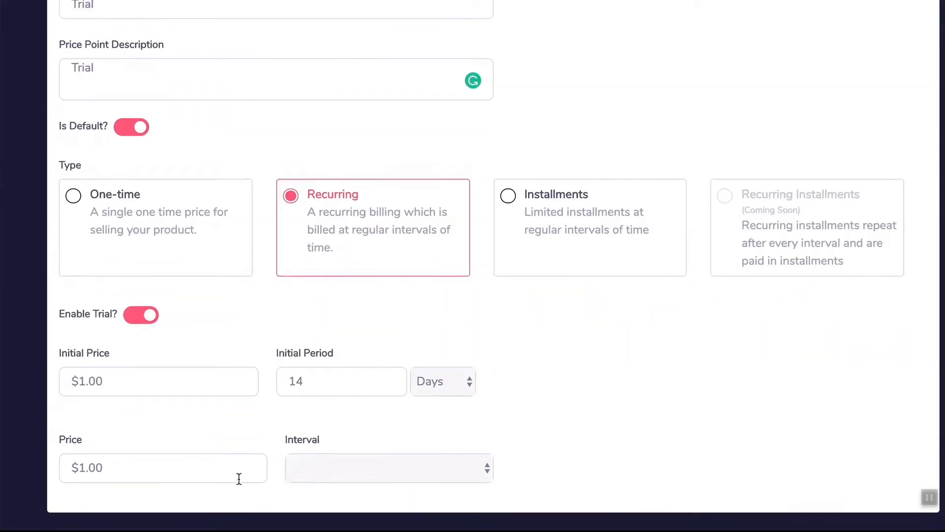
{"action": "left_click", "coordinate": [160, 477]}
{"action": "type", "text": "99"}
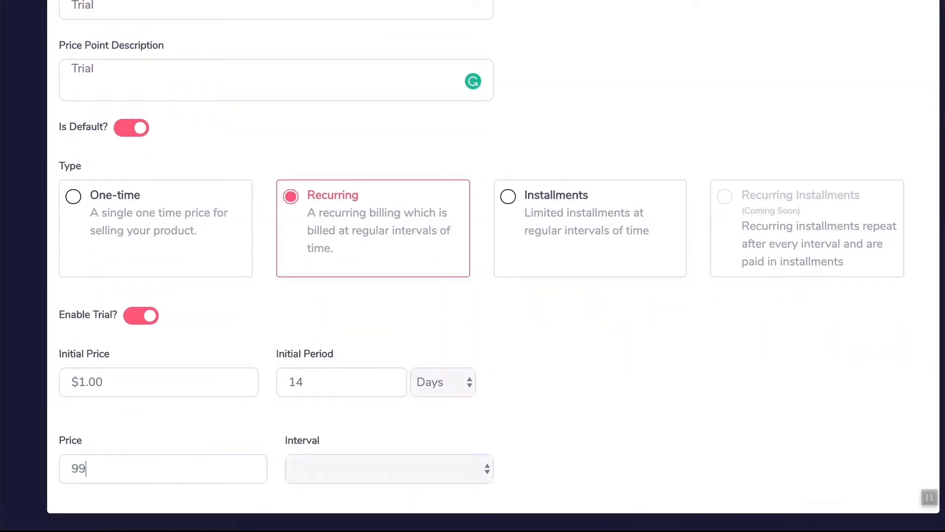
{"action": "left_click", "coordinate": [339, 470]}
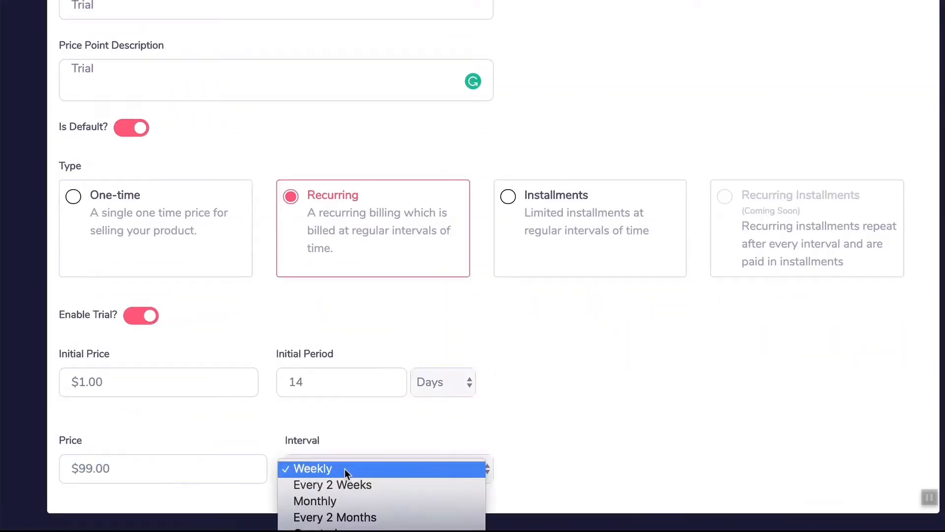
{"action": "left_click", "coordinate": [323, 502]}
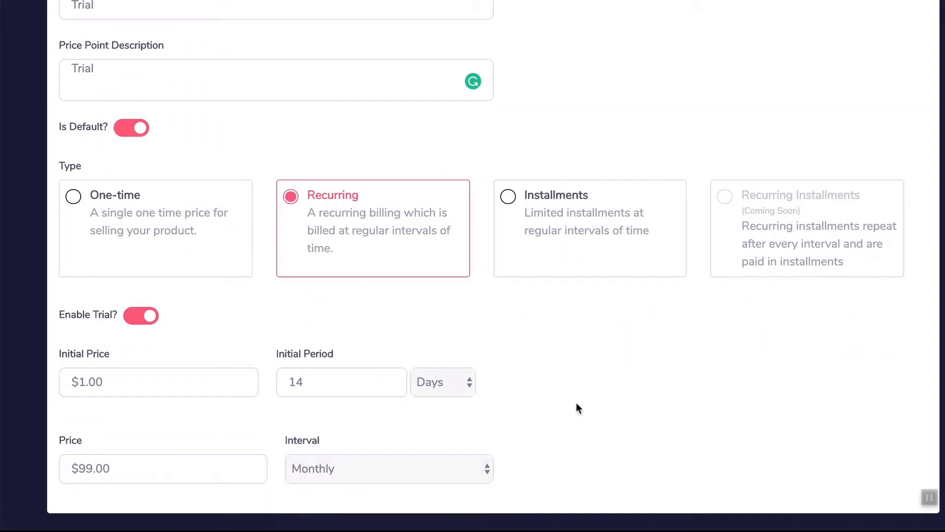
Add a second price point with Monthly Plan as both its name and description
{"action": "scroll", "coordinate": [577, 409], "scroll_direction": "up", "scroll_amount": 5}
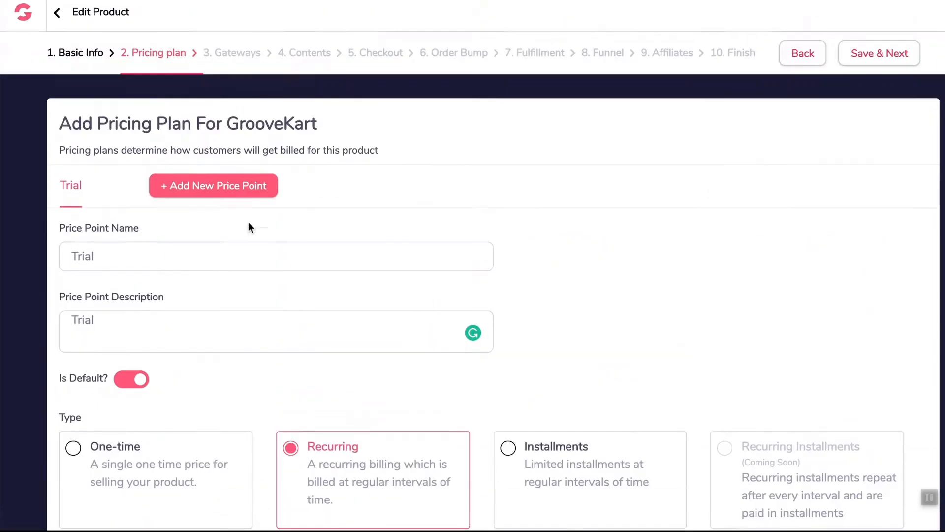
{"action": "left_click", "coordinate": [215, 197]}
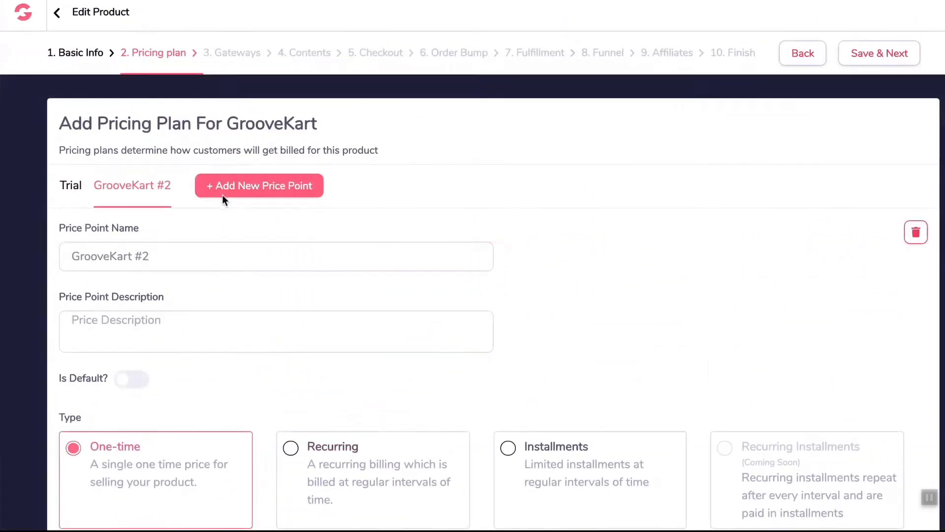
{"action": "triple_click", "coordinate": [199, 261]}
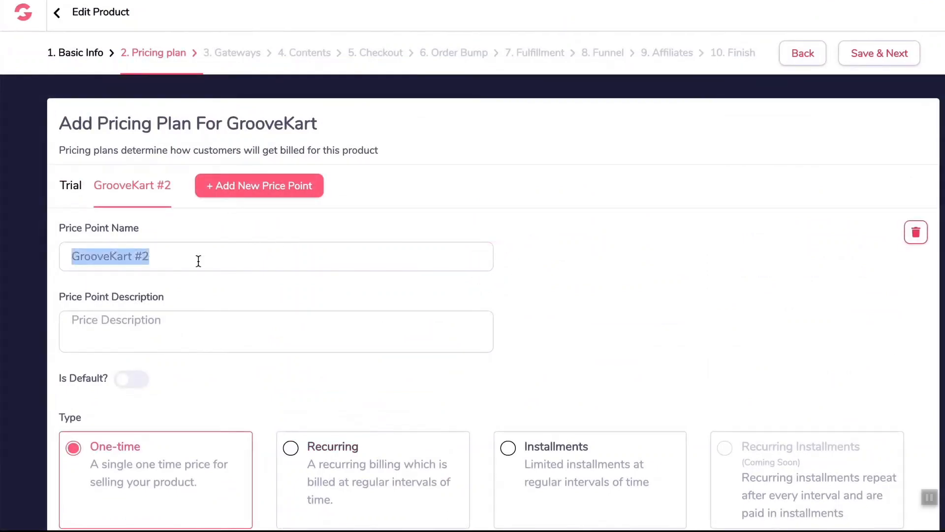
{"action": "type", "text": "Monthly Plan"}
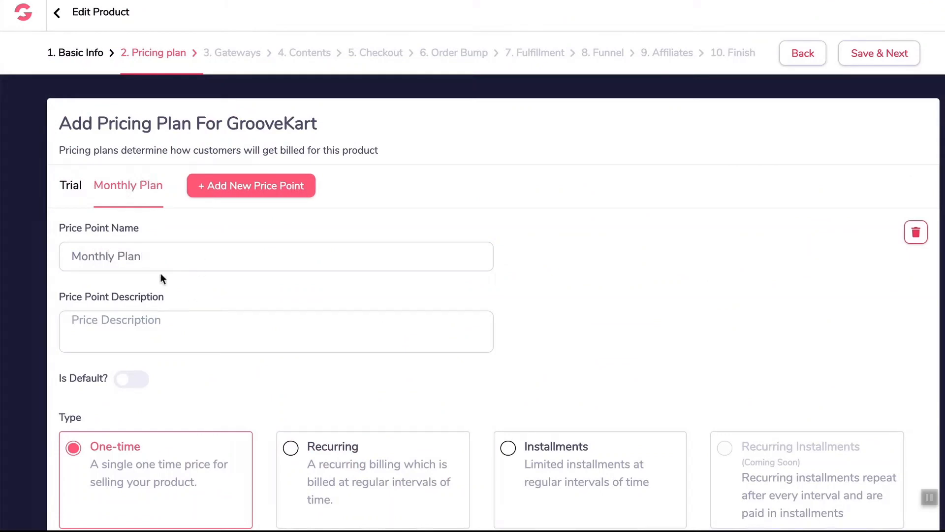
{"action": "key", "text": "ctrl+a"}
{"action": "left_click", "coordinate": [158, 330]}
{"action": "type", "text": "Monthly Plan"}
Make the Monthly Plan price point recurring at $99 with a Monthly interval
{"action": "scroll", "coordinate": [241, 340], "scroll_direction": "down", "scroll_amount": 3}
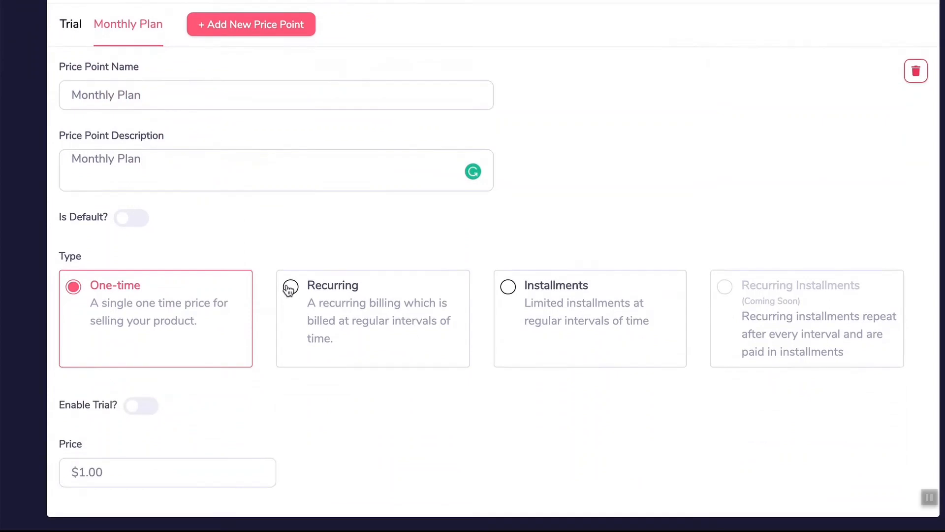
{"action": "left_click", "coordinate": [290, 284]}
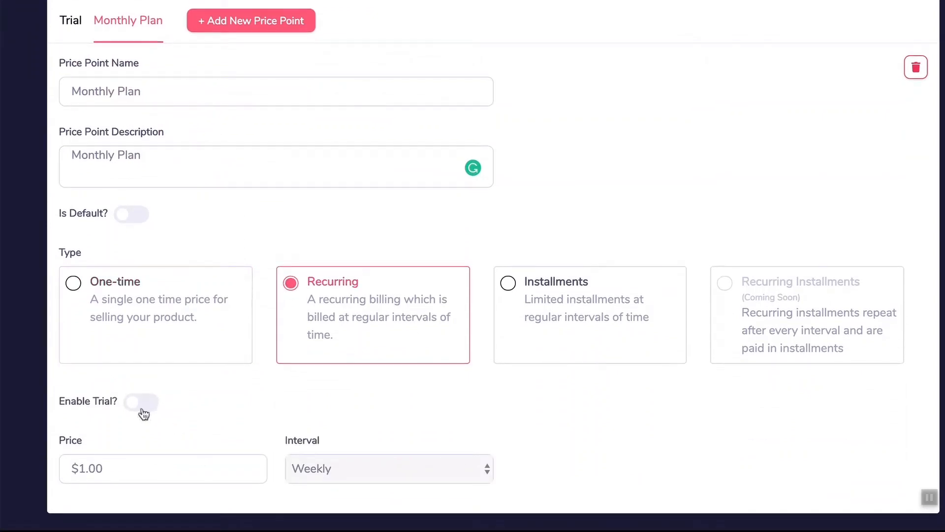
{"action": "left_click", "coordinate": [140, 465]}
{"action": "type", "text": "99"}
{"action": "left_click", "coordinate": [350, 464]}
{"action": "left_click", "coordinate": [347, 501]}
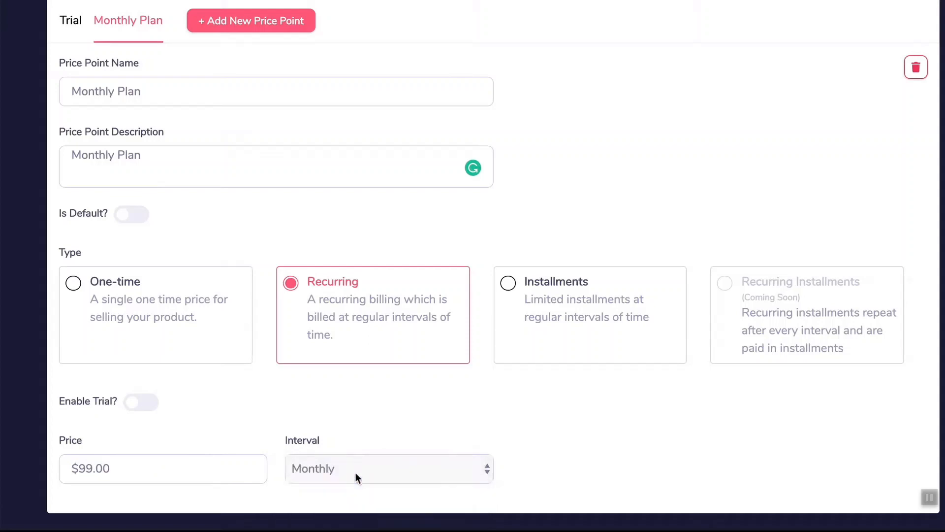
Add a third price point with Annual as both its name and description
{"action": "scroll", "coordinate": [359, 389], "scroll_direction": "up", "scroll_amount": 4}
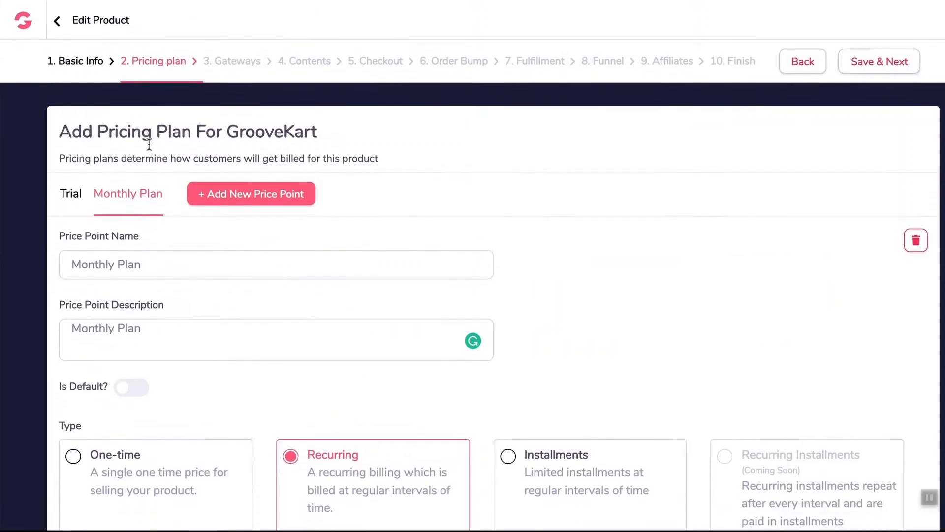
{"action": "left_click", "coordinate": [227, 198]}
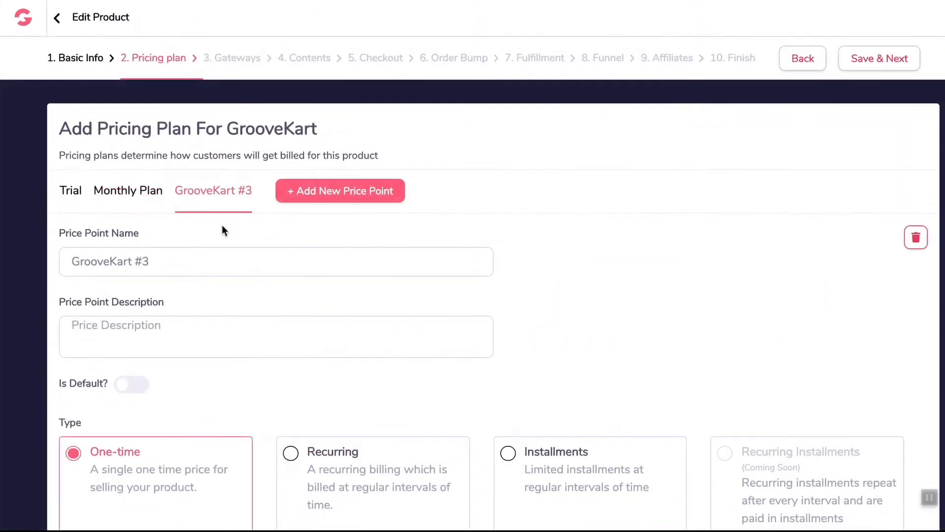
{"action": "triple_click", "coordinate": [154, 266]}
{"action": "type", "text": "Annual"}
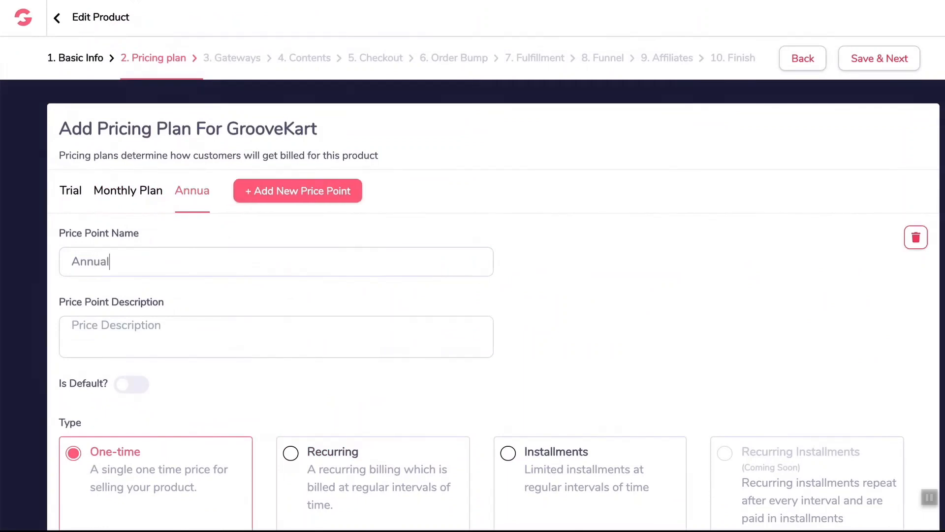
{"action": "triple_click", "coordinate": [155, 270]}
{"action": "key", "text": "ctrl+c"}
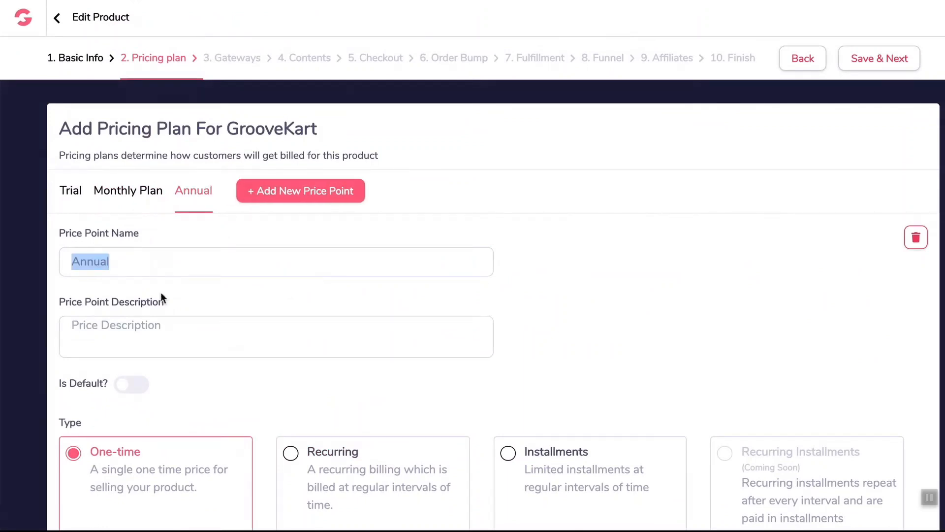
{"action": "left_click", "coordinate": [157, 328]}
{"action": "key", "text": "ctrl+v"}
Make the Annual price point recurring at $497 with a Yearly interval
{"action": "scroll", "coordinate": [180, 303], "scroll_direction": "down", "scroll_amount": 3}
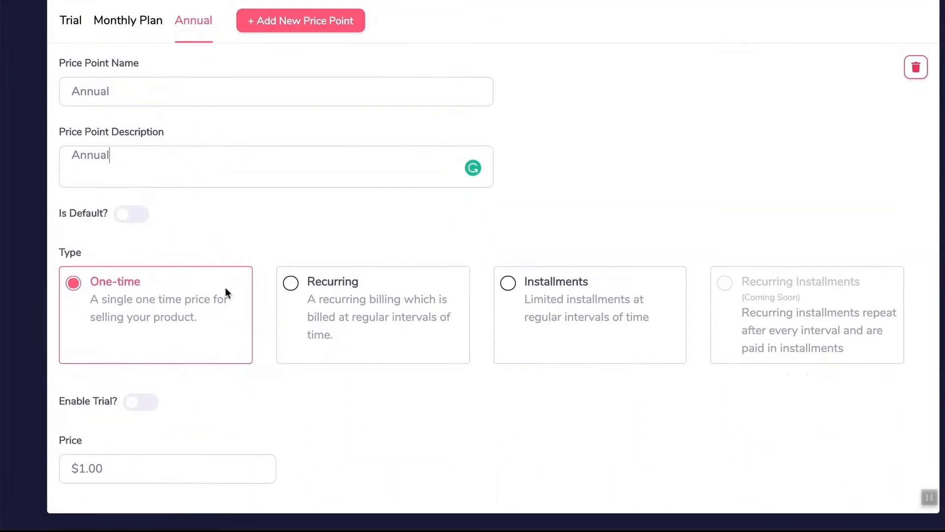
{"action": "left_click", "coordinate": [291, 284]}
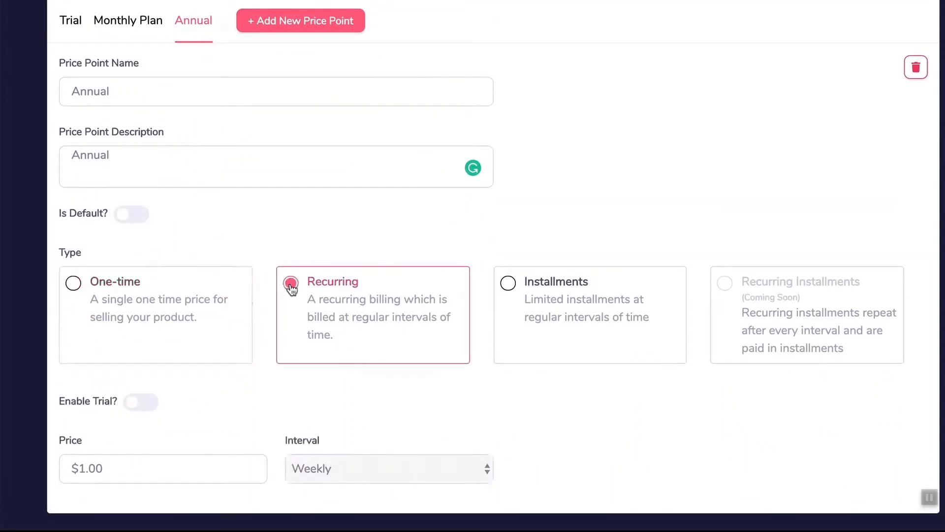
{"action": "left_click", "coordinate": [99, 469]}
{"action": "double_click", "coordinate": [99, 468]}
{"action": "type", "text": "497"}
{"action": "left_click", "coordinate": [340, 465]}
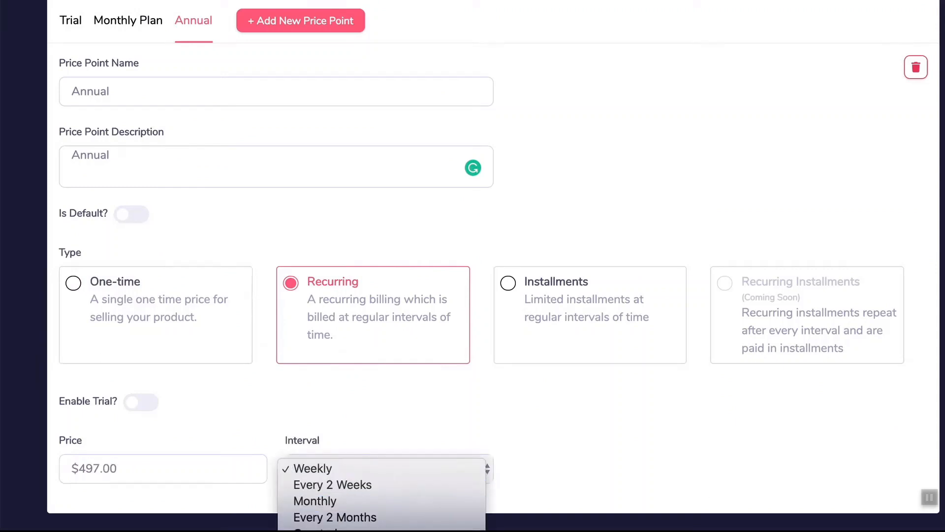
{"action": "left_click", "coordinate": [353, 525]}
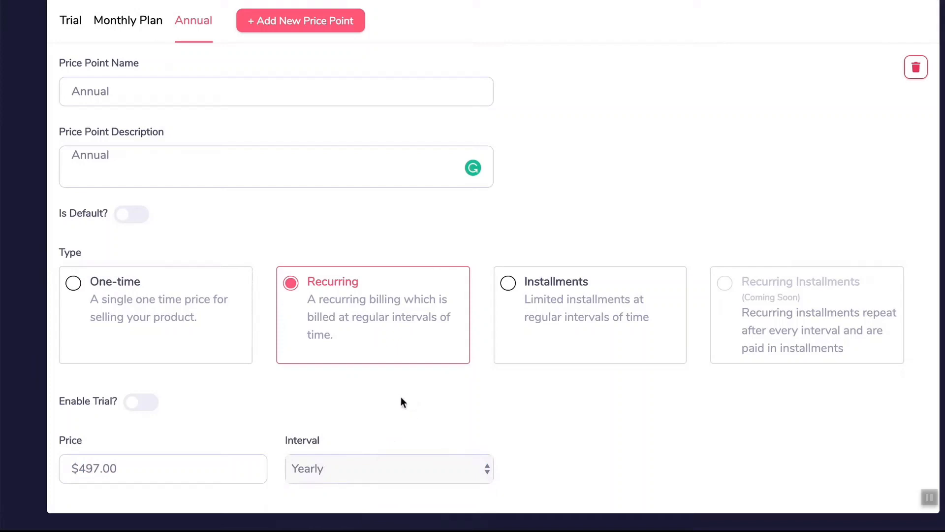
Add a fourth price point with Black Friday Sale as both its name and description
{"action": "scroll", "coordinate": [429, 416], "scroll_direction": "up", "scroll_amount": 1}
{"action": "scroll", "coordinate": [429, 416], "scroll_direction": "down", "scroll_amount": 1}
{"action": "scroll", "coordinate": [327, 433], "scroll_direction": "up", "scroll_amount": 2}
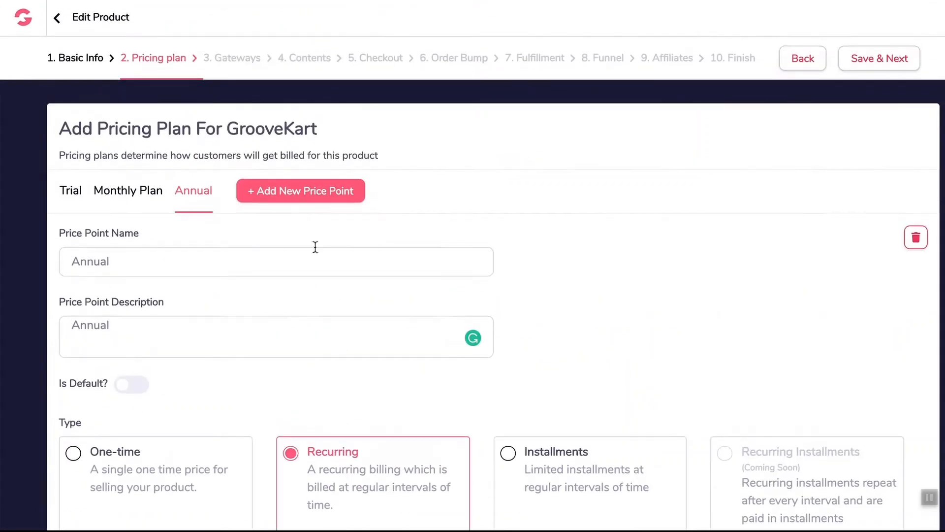
{"action": "left_click", "coordinate": [296, 200]}
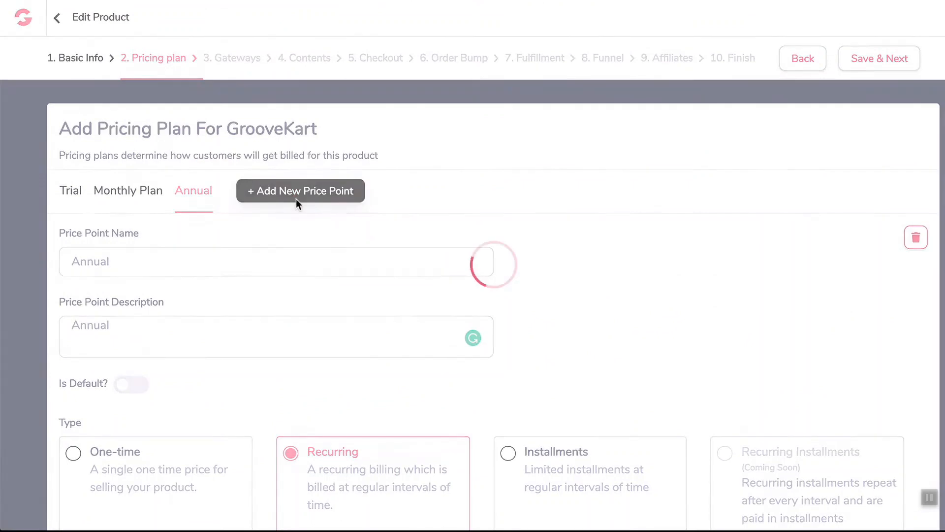
{"action": "triple_click", "coordinate": [196, 267]}
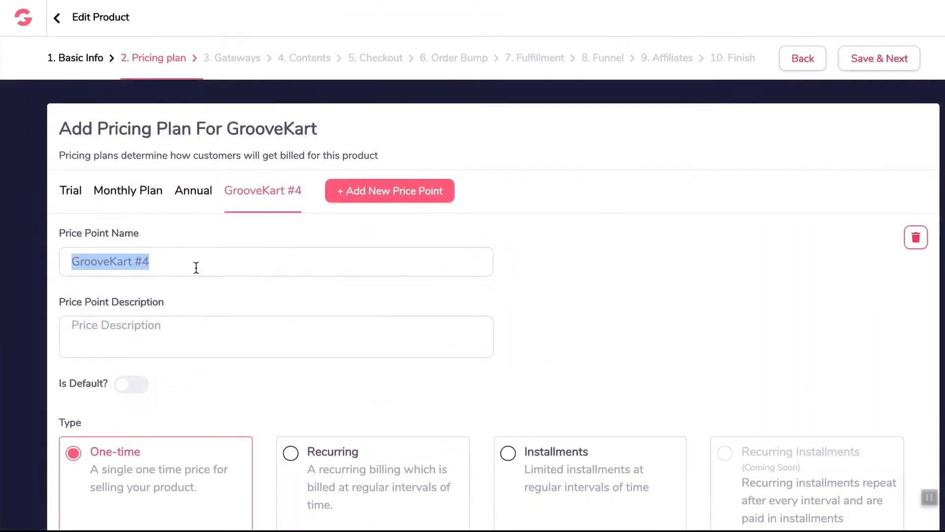
{"action": "type", "text": "Black Fr"}
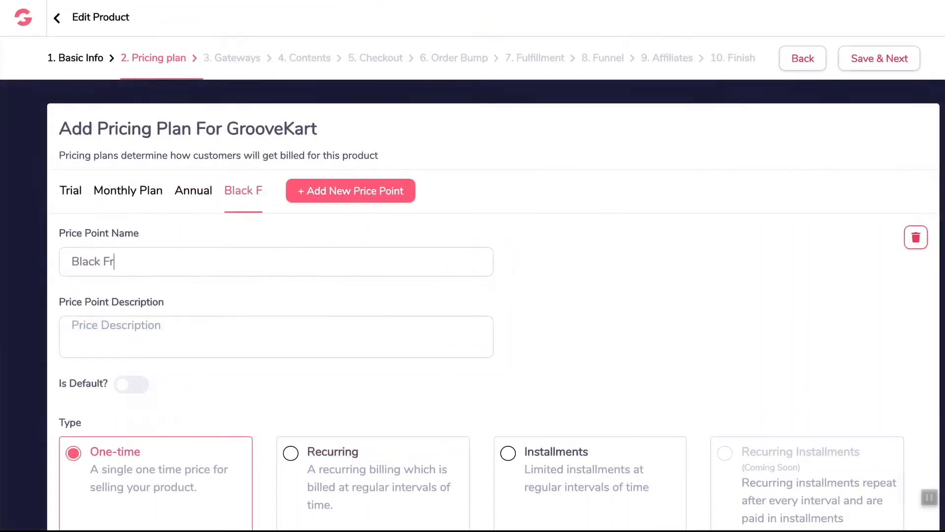
{"action": "type", "text": "iday Sale"}
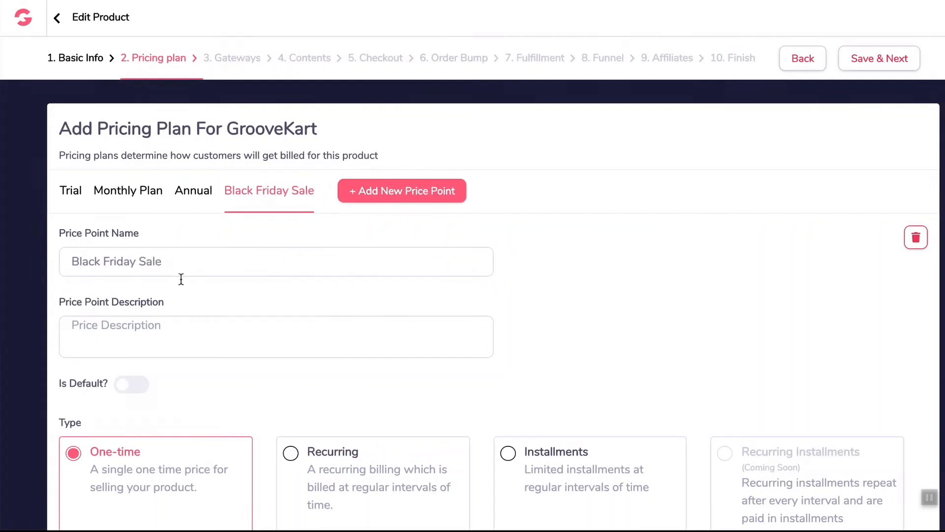
{"action": "key", "text": "ctrl+a"}
{"action": "key", "text": "ctrl+c"}
{"action": "left_click", "coordinate": [175, 323]}
{"action": "key", "text": "ctrl+v"}
Make the Black Friday Sale price point recurring at $397 with a Yearly interval
{"action": "scroll", "coordinate": [188, 316], "scroll_direction": "down", "scroll_amount": 3}
{"action": "left_click", "coordinate": [292, 284]}
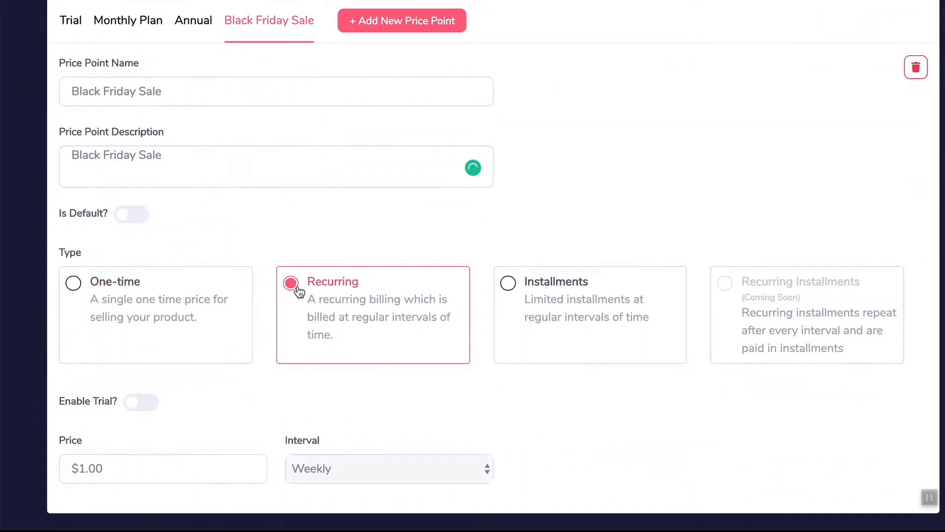
{"action": "double_click", "coordinate": [120, 465]}
{"action": "type", "text": "309"}
{"action": "key", "text": "ctrl+a"}
{"action": "type", "text": "397"}
{"action": "left_click", "coordinate": [341, 470]}
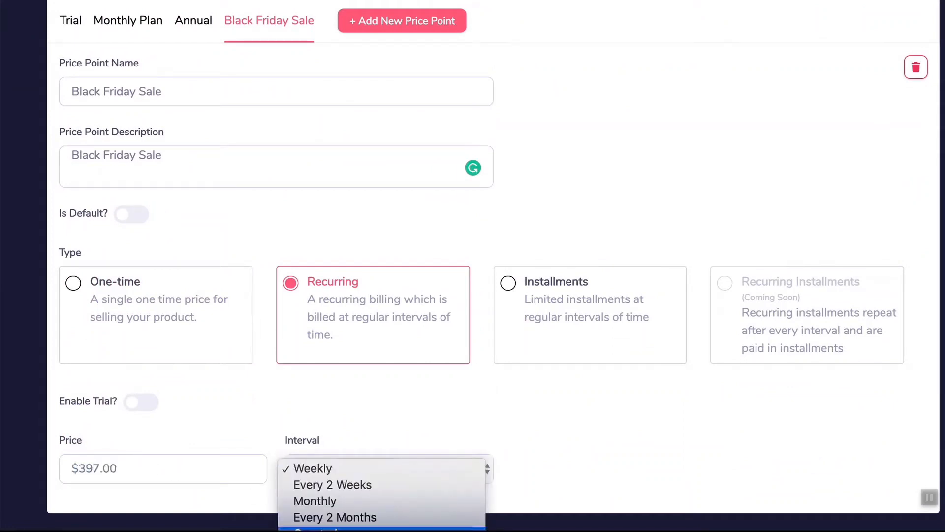
{"action": "left_click", "coordinate": [315, 531]}
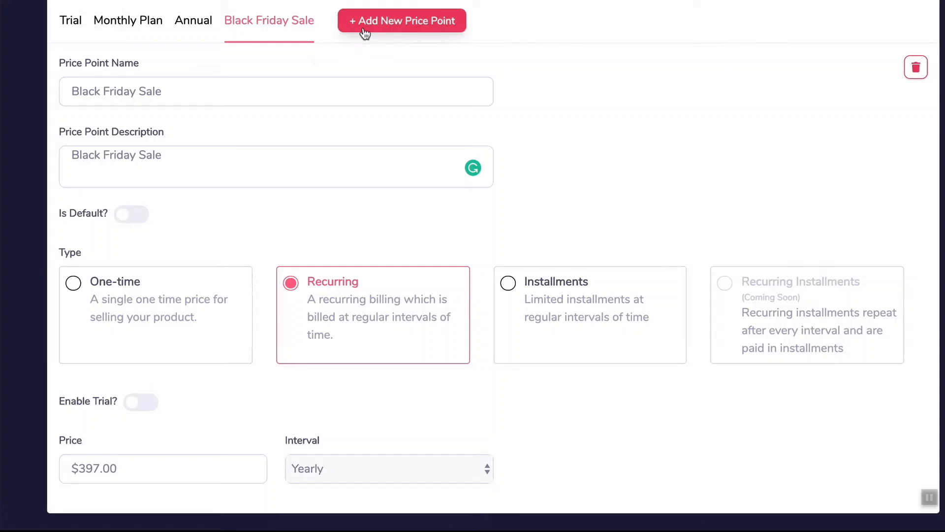
Add a fifth price point with EZ PAYMENT PLAN as both its name and description
{"action": "left_click", "coordinate": [363, 29]}
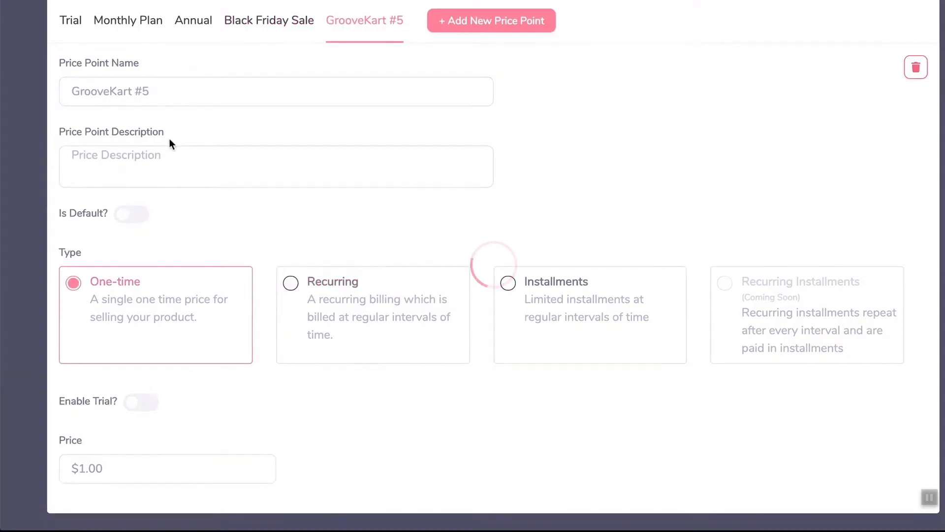
{"action": "scroll", "coordinate": [242, 131], "scroll_direction": "up", "scroll_amount": 2}
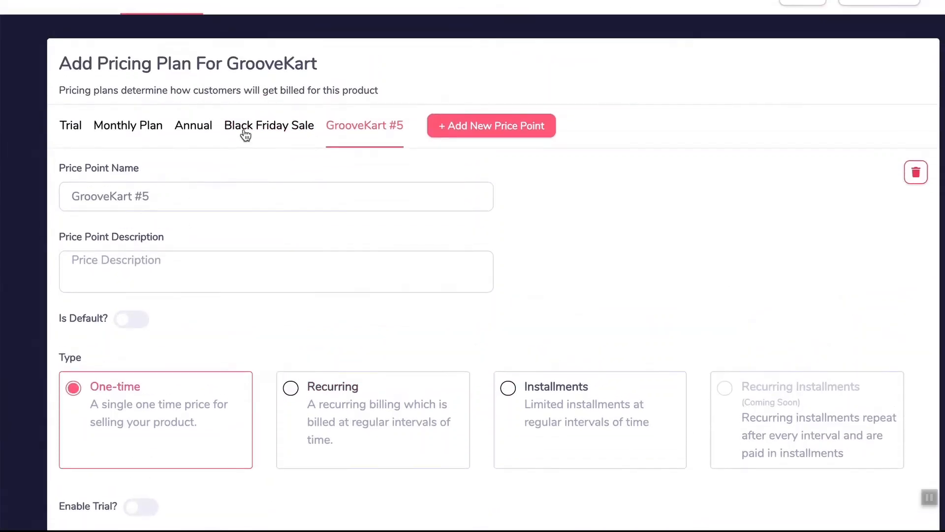
{"action": "triple_click", "coordinate": [178, 194]}
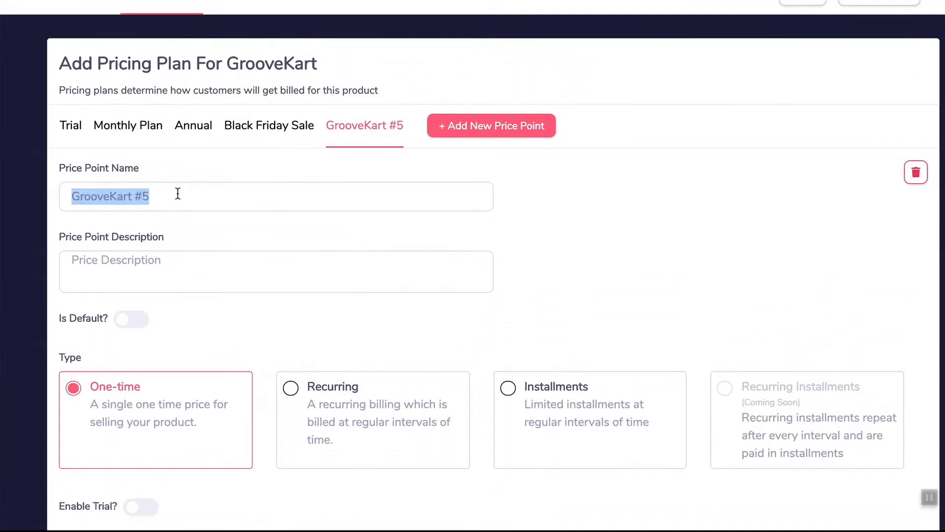
{"action": "type", "text": "EZ PA"}
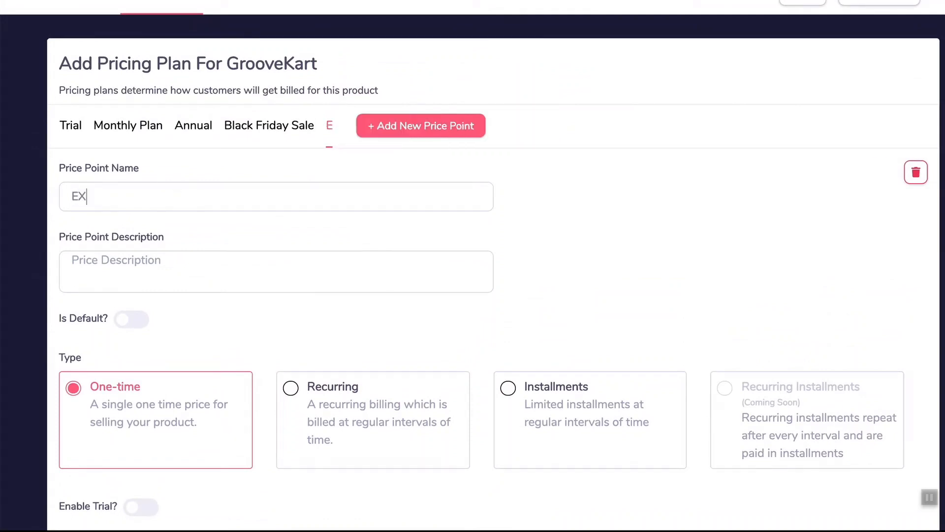
{"action": "type", "text": "YMENT PLAN"}
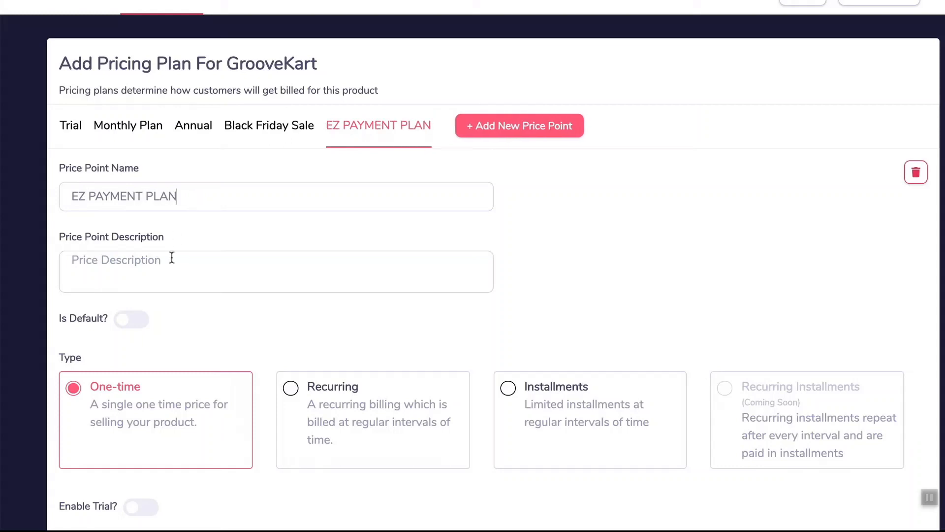
{"action": "key", "text": "ctrl+a"}
{"action": "key", "text": "ctrl+c"}
{"action": "left_click", "coordinate": [175, 259]}
{"action": "key", "text": "ctrl+v"}
Set the EZ PAYMENT PLAN price point to 3 Monthly installments of $197
{"action": "scroll", "coordinate": [164, 255], "scroll_direction": "down", "scroll_amount": 2}
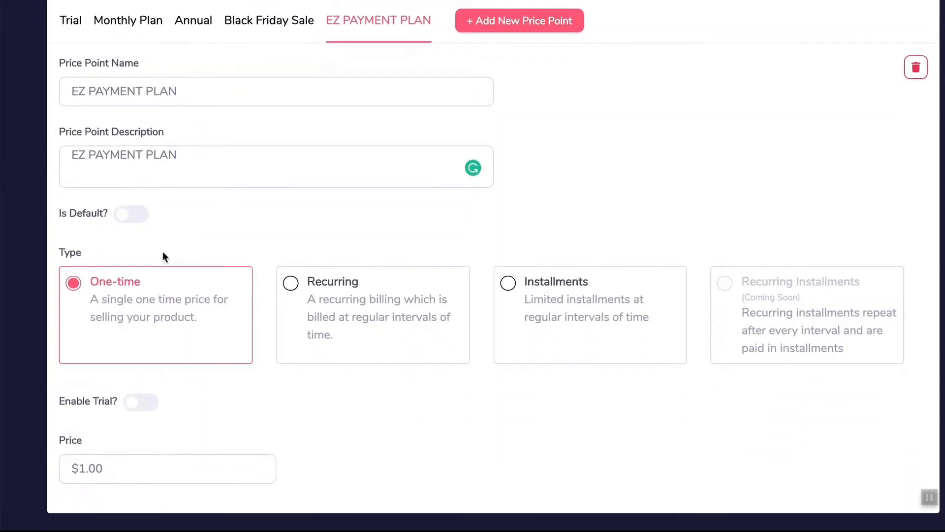
{"action": "left_click", "coordinate": [508, 282]}
{"action": "scroll", "coordinate": [323, 331], "scroll_direction": "down", "scroll_amount": 2}
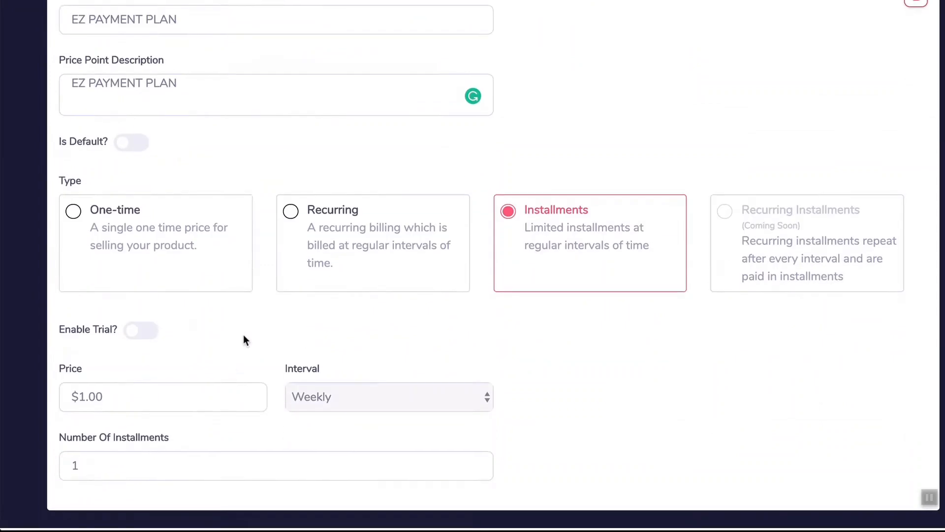
{"action": "left_click", "coordinate": [150, 397]}
{"action": "double_click", "coordinate": [152, 399]}
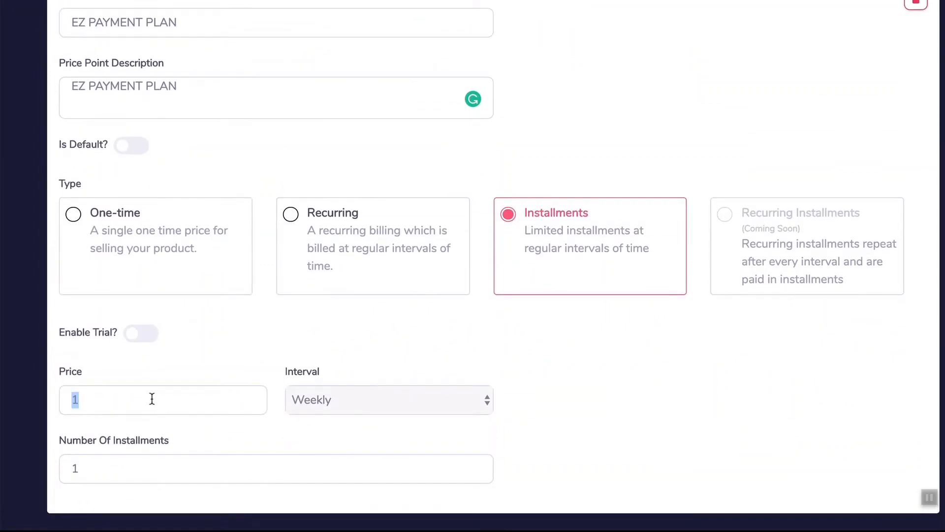
{"action": "type", "text": "197"}
{"action": "left_click", "coordinate": [374, 399]}
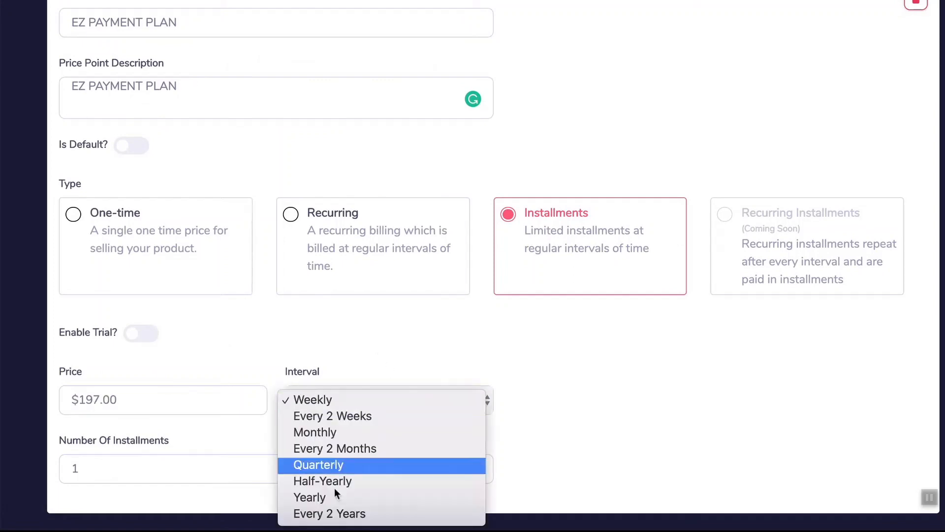
{"action": "left_click", "coordinate": [331, 433]}
{"action": "left_click", "coordinate": [161, 470]}
{"action": "type", "text": "3"}
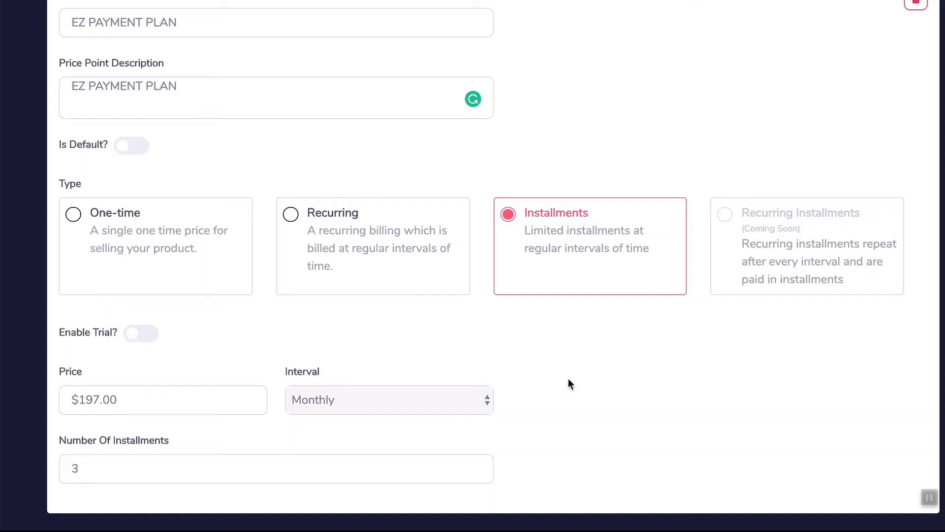
Delete the EZ PAYMENT PLAN price point
{"action": "scroll", "coordinate": [512, 326], "scroll_direction": "up", "scroll_amount": 5}
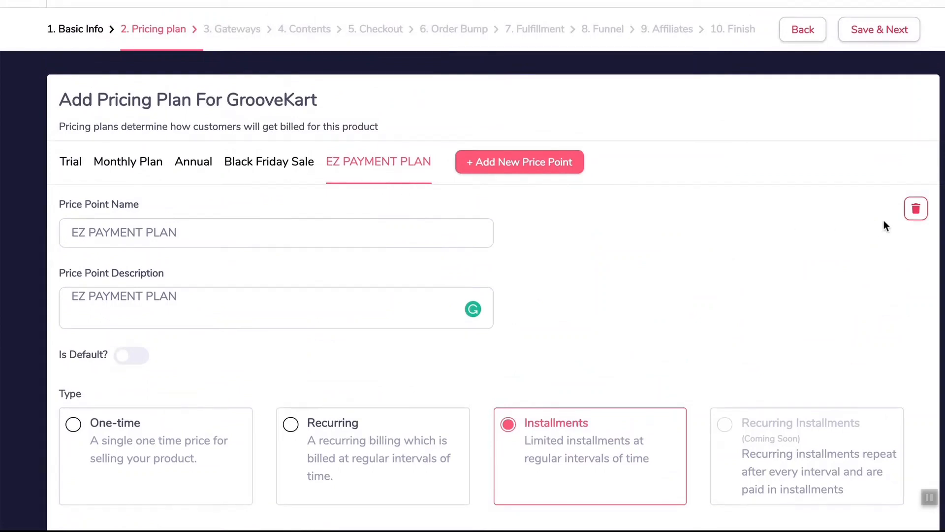
{"action": "left_click", "coordinate": [913, 213]}
{"action": "left_click", "coordinate": [468, 365]}
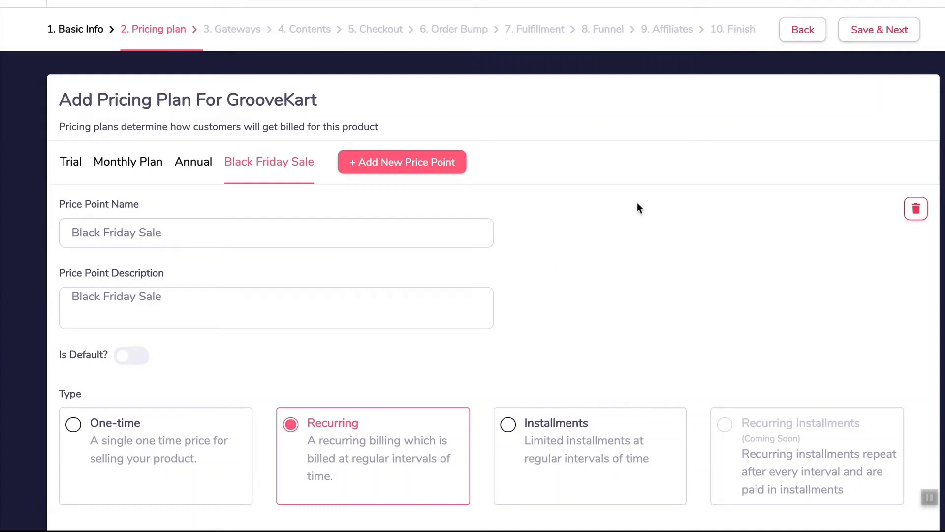
Save the pricing plan and review the merchant account, PayPal and credit card options for payment gateways
{"action": "left_click", "coordinate": [877, 31]}
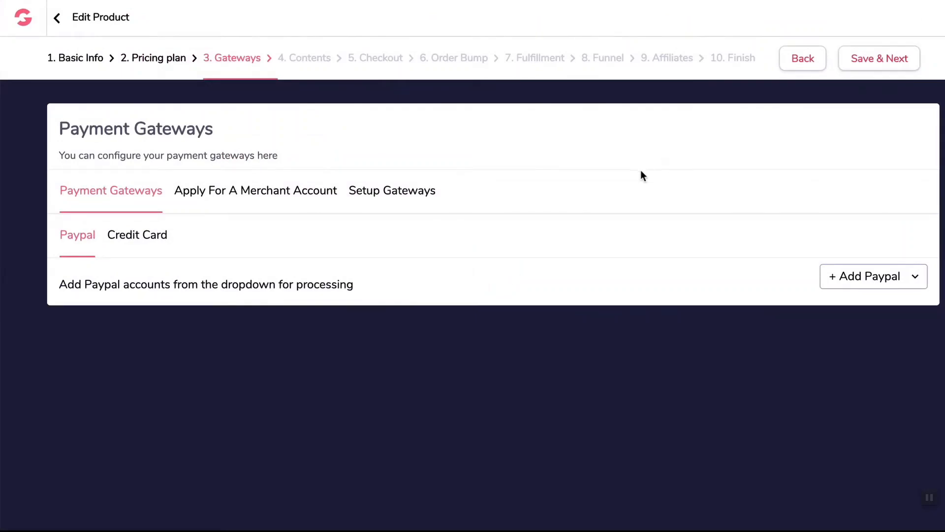
{"action": "left_click", "coordinate": [232, 196]}
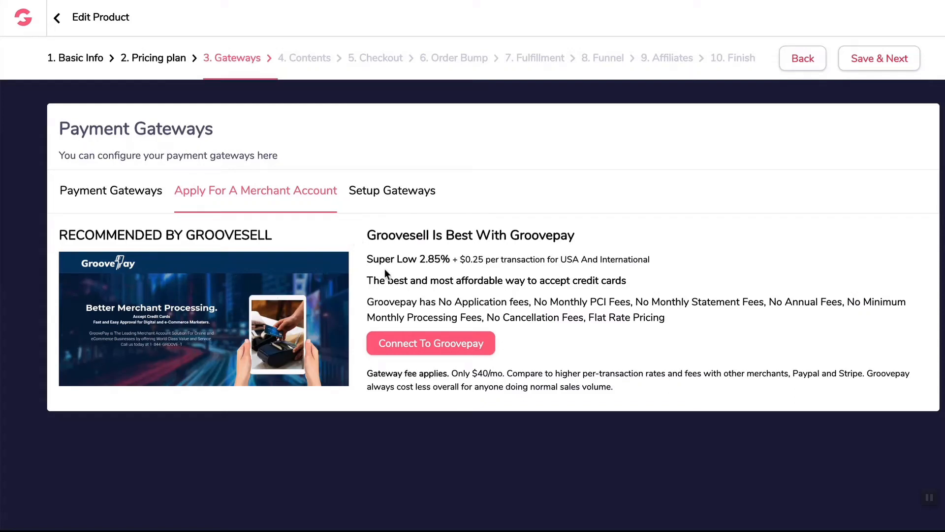
{"action": "left_click", "coordinate": [139, 198]}
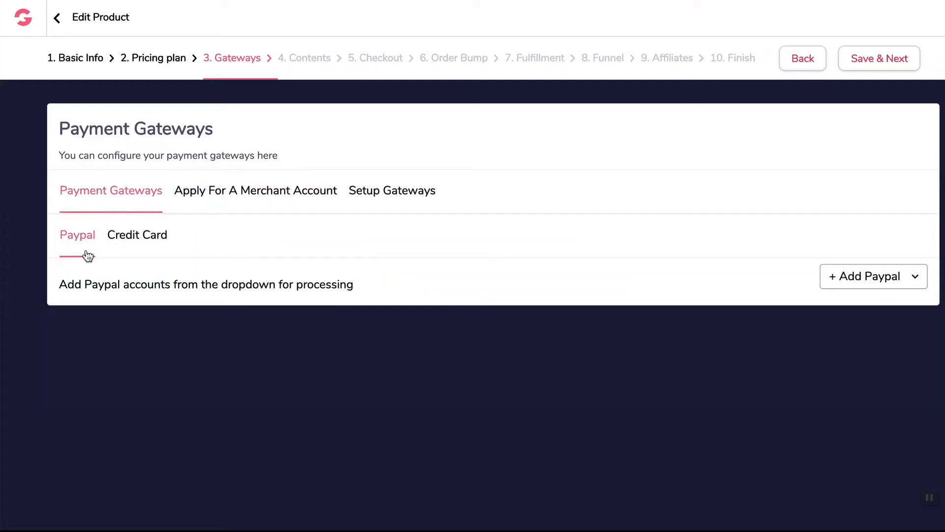
{"action": "left_click", "coordinate": [134, 246]}
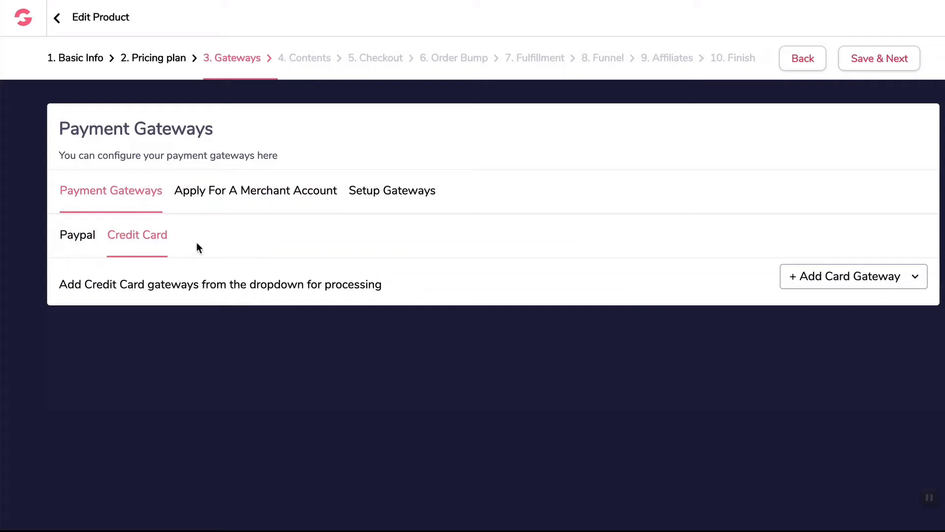
{"action": "left_click", "coordinate": [75, 241]}
{"action": "left_click", "coordinate": [157, 241]}
{"action": "left_click", "coordinate": [79, 238]}
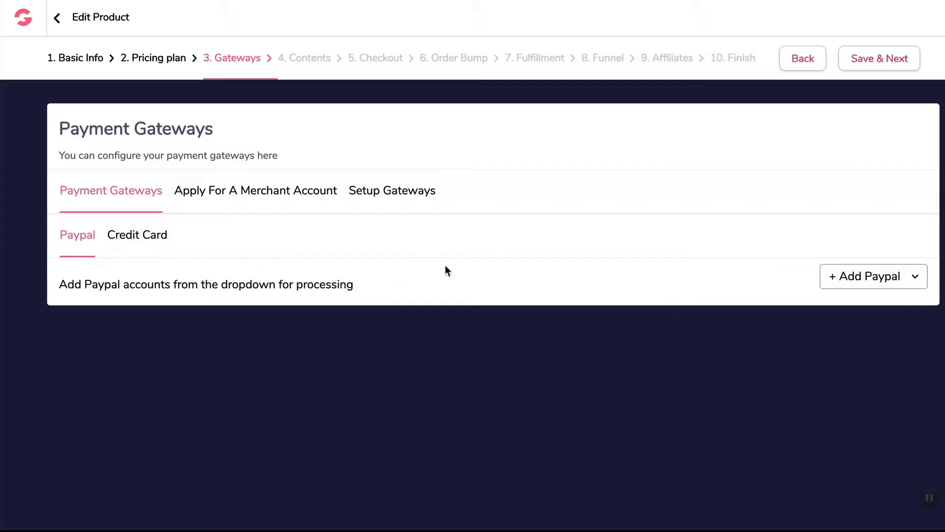
Add the GrooveKart, GroovePages and GrooveDigital PayPal accounts as payment gateways for the product
{"action": "left_click", "coordinate": [835, 277]}
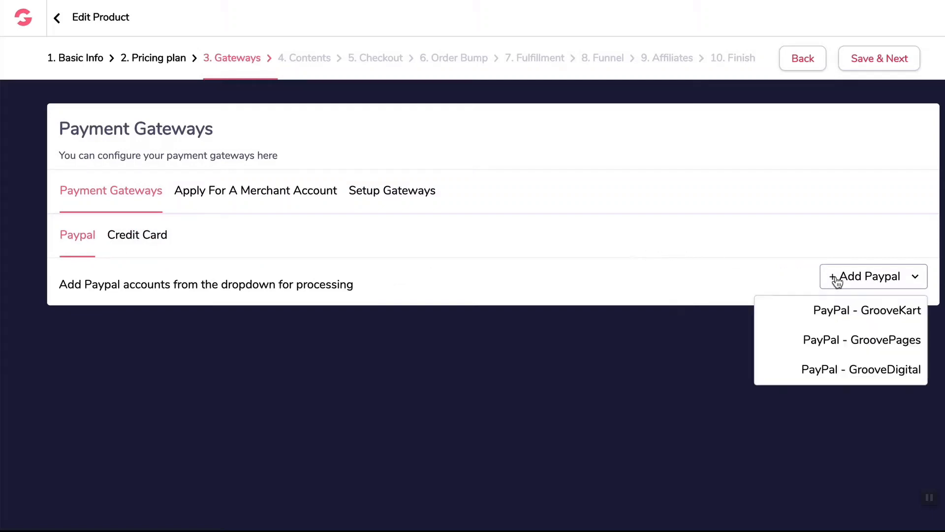
{"action": "left_click", "coordinate": [835, 310]}
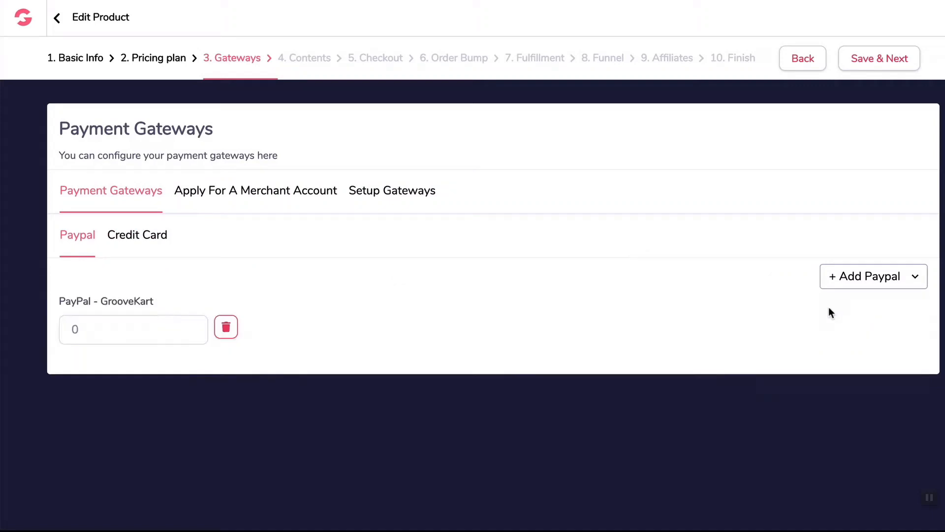
{"action": "left_click", "coordinate": [848, 284]}
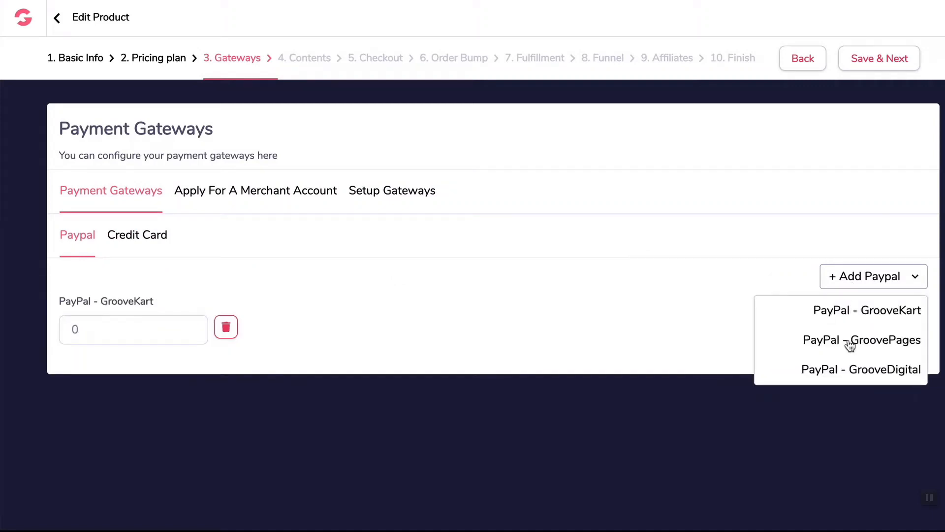
{"action": "left_click", "coordinate": [848, 341]}
{"action": "left_click", "coordinate": [853, 288]}
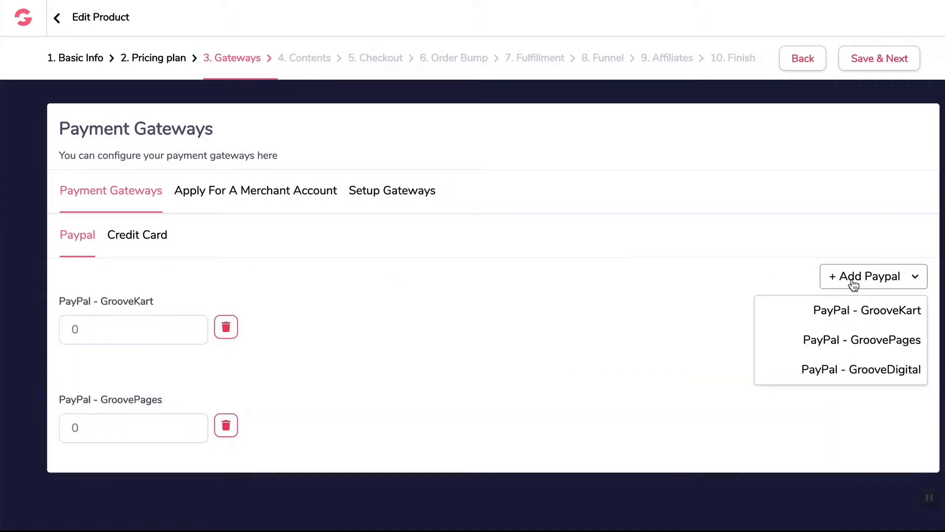
{"action": "left_click", "coordinate": [860, 364]}
Set the PayPal gateway shares to 70 for GrooveKart, 20 for GroovePages and 10 for GrooveDigital
{"action": "scroll", "coordinate": [562, 353], "scroll_direction": "down", "scroll_amount": 2}
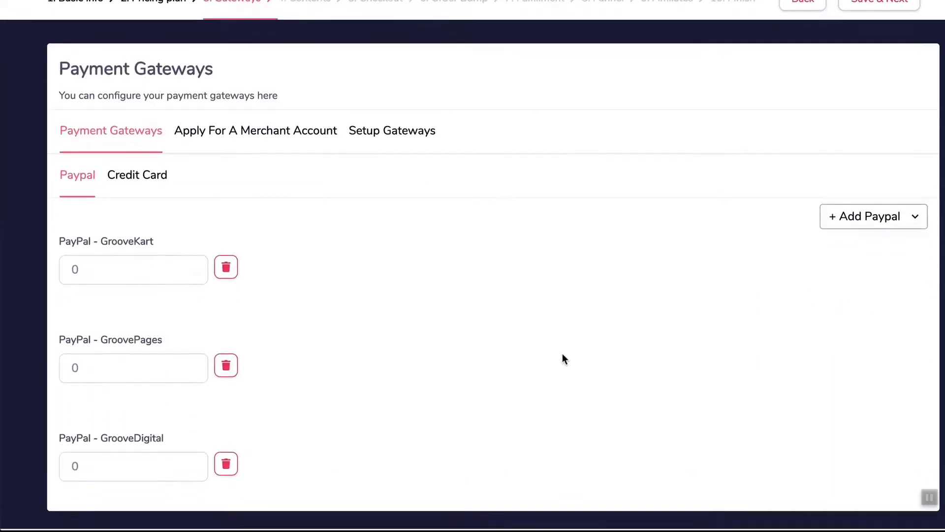
{"action": "left_click", "coordinate": [124, 283]}
{"action": "double_click", "coordinate": [124, 283]}
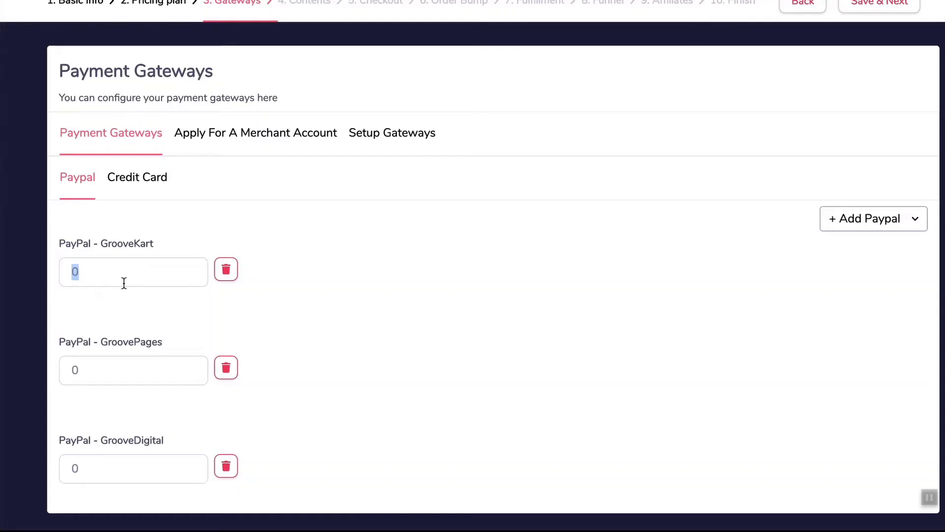
{"action": "type", "text": "70"}
{"action": "left_click_drag", "start_coordinate": [93, 369], "coordinate": [63, 368]}
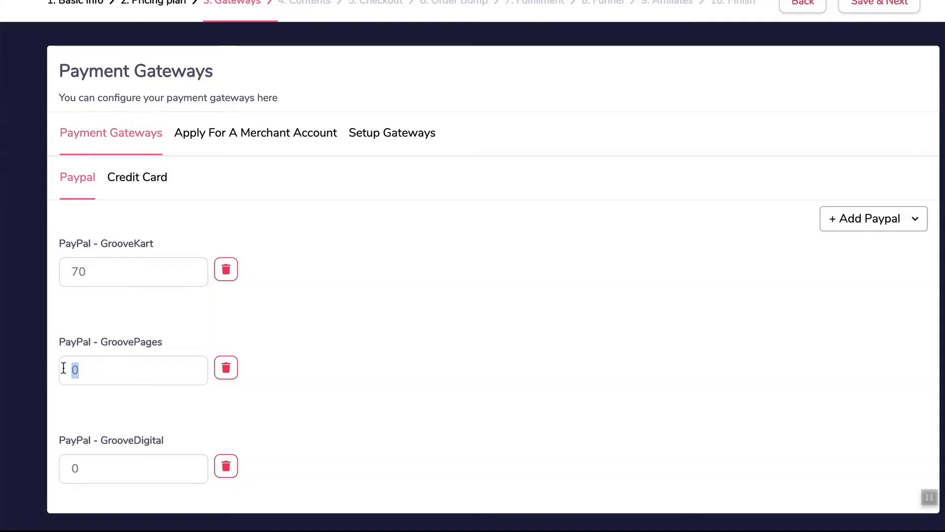
{"action": "type", "text": "20"}
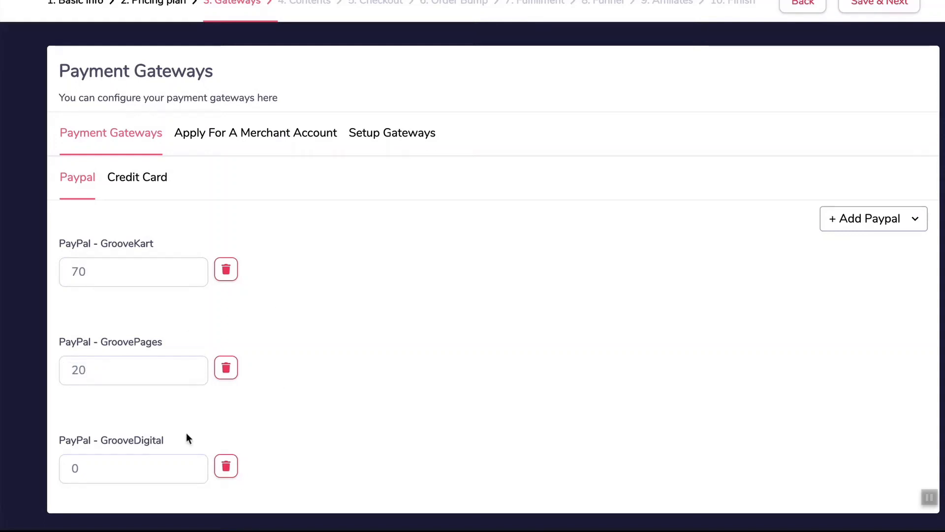
{"action": "left_click", "coordinate": [98, 474]}
{"action": "key", "text": "BackSpace"}
{"action": "type", "text": "10"}
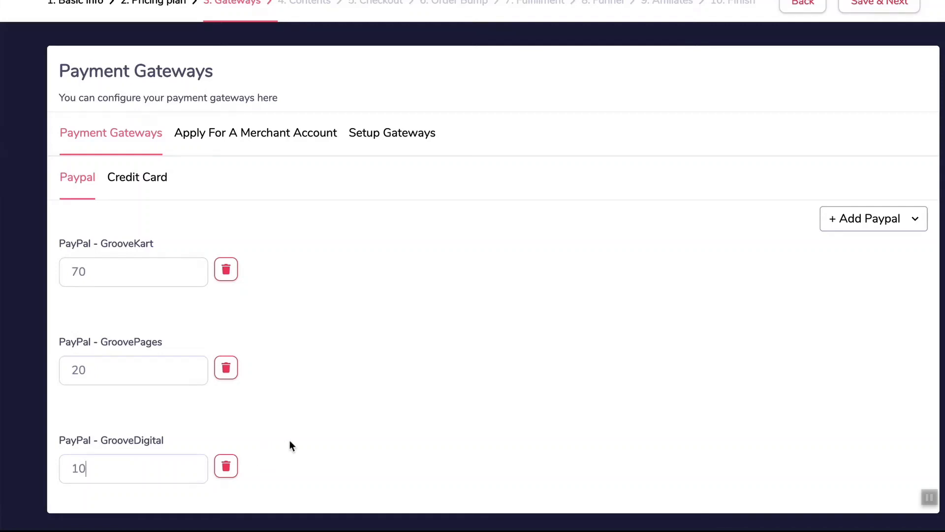
{"action": "scroll", "coordinate": [290, 441], "scroll_direction": "up", "scroll_amount": 1}
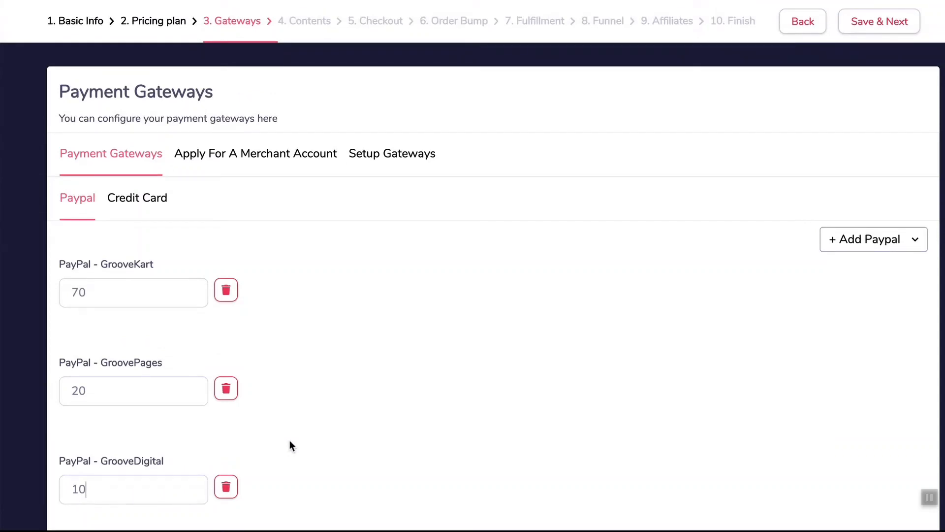
{"action": "scroll", "coordinate": [290, 440], "scroll_direction": "down", "scroll_amount": 1}
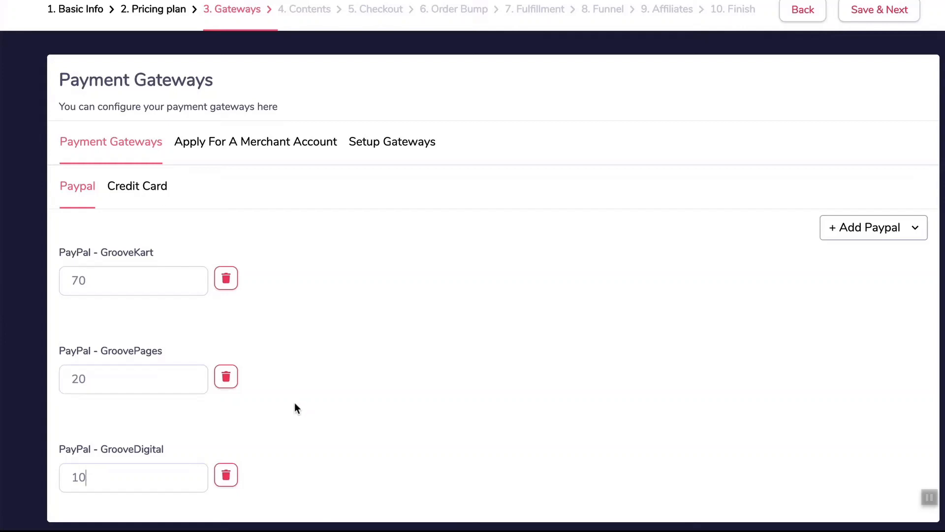
Add the Stripe - GrooveKart, Stripe - GroovePages and BrainTree - GrooveKart accounts as credit card gateways
{"action": "left_click", "coordinate": [136, 187]}
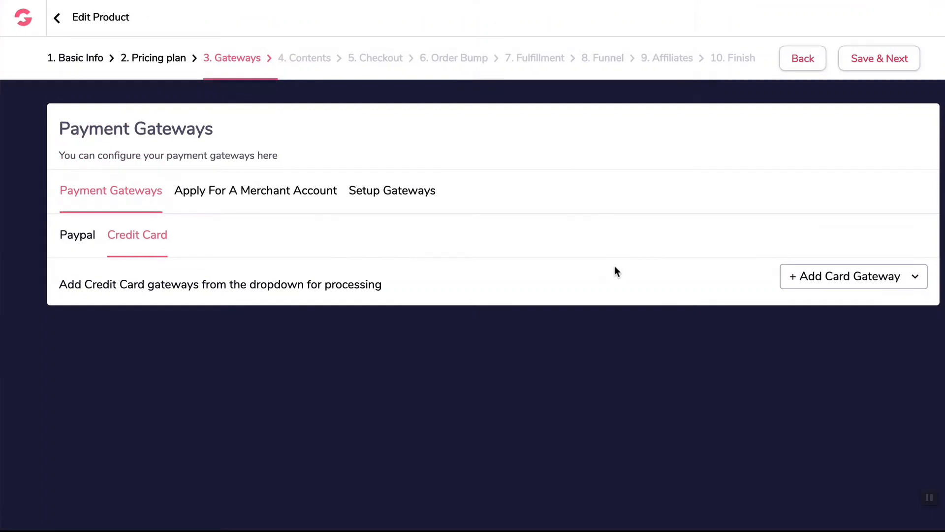
{"action": "left_click", "coordinate": [787, 280]}
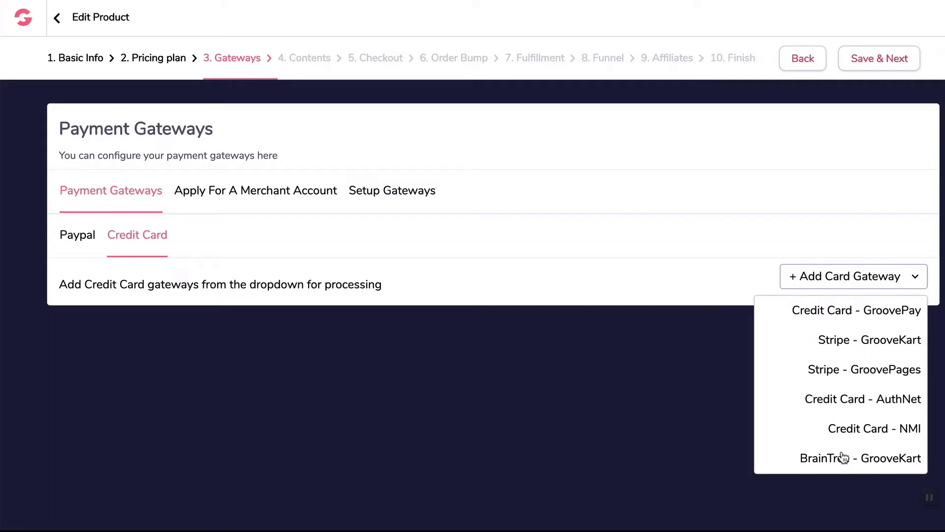
{"action": "left_click", "coordinate": [827, 342]}
{"action": "left_click", "coordinate": [820, 279]}
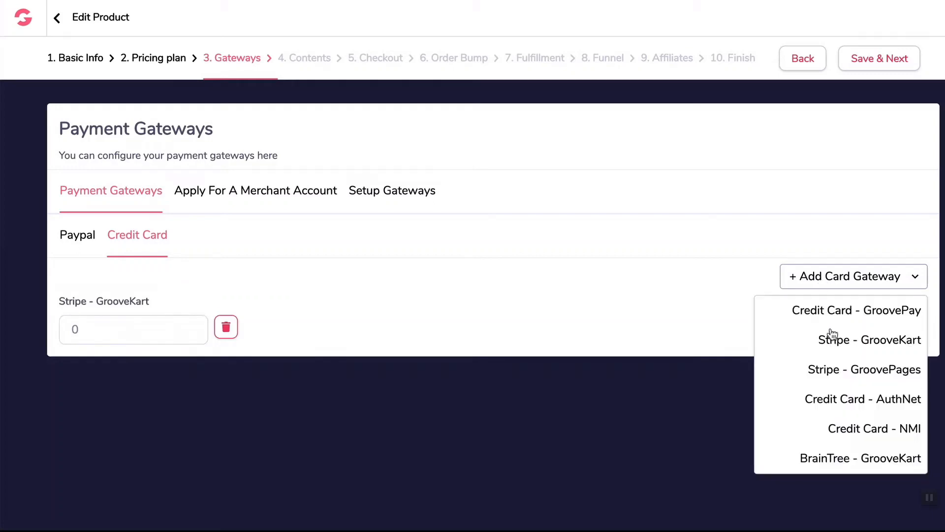
{"action": "left_click", "coordinate": [836, 371]}
{"action": "left_click", "coordinate": [830, 289]}
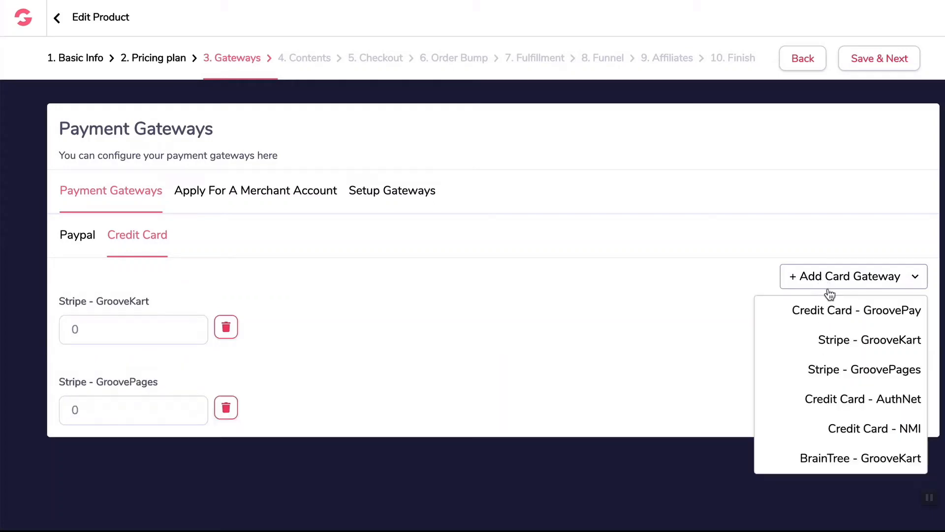
{"action": "left_click", "coordinate": [844, 458]}
Add the GroovePay, AuthNet and NMI credit card gateways to the product
{"action": "left_click", "coordinate": [837, 277]}
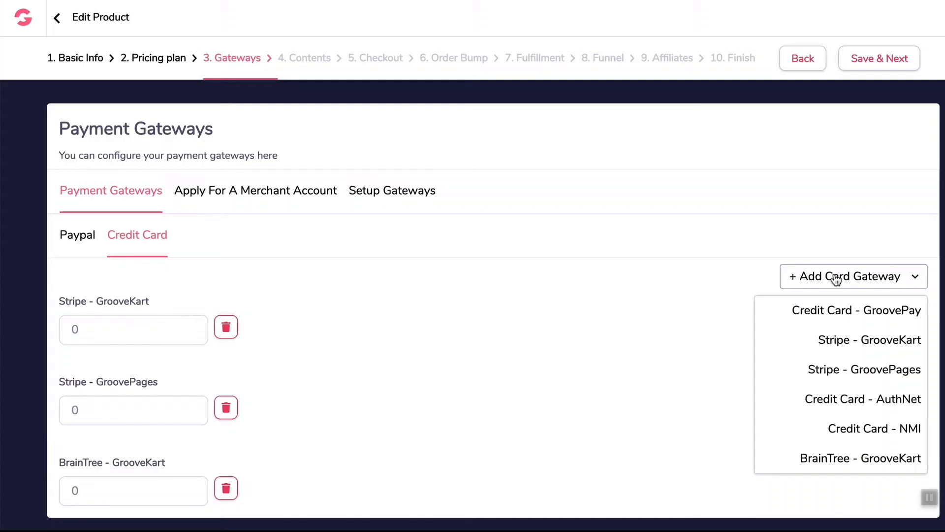
{"action": "left_click", "coordinate": [842, 315]}
{"action": "left_click", "coordinate": [834, 285]}
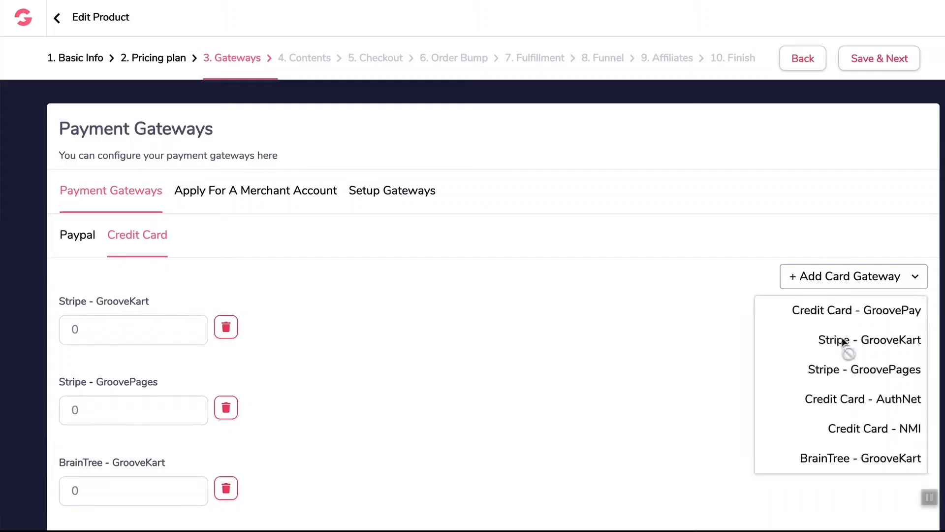
{"action": "left_click", "coordinate": [833, 402]}
{"action": "left_click", "coordinate": [829, 280]}
{"action": "left_click", "coordinate": [850, 436]}
{"action": "scroll", "coordinate": [443, 333], "scroll_direction": "down", "scroll_amount": 2}
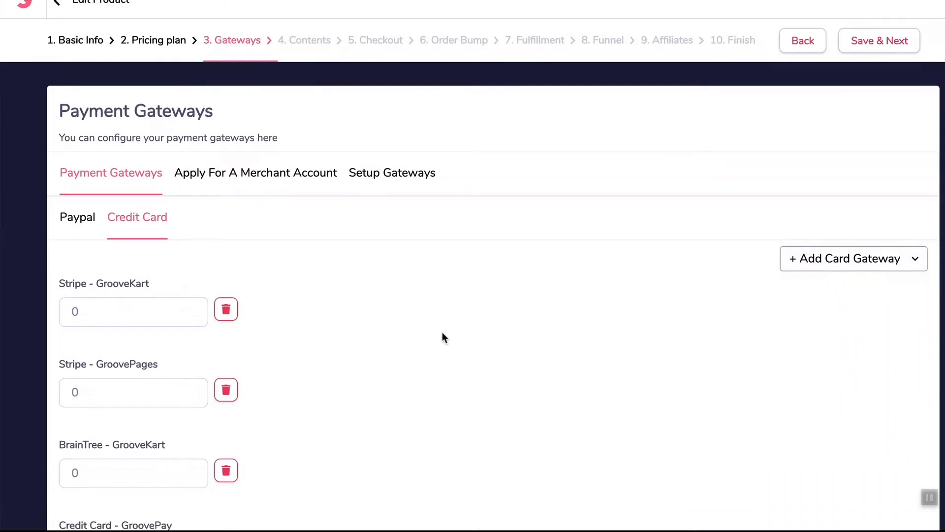
Set the shares for Stripe - GrooveKart and Stripe - GroovePages to 5 each and BrainTree - GrooveKart to 10
{"action": "scroll", "coordinate": [443, 334], "scroll_direction": "down", "scroll_amount": 3}
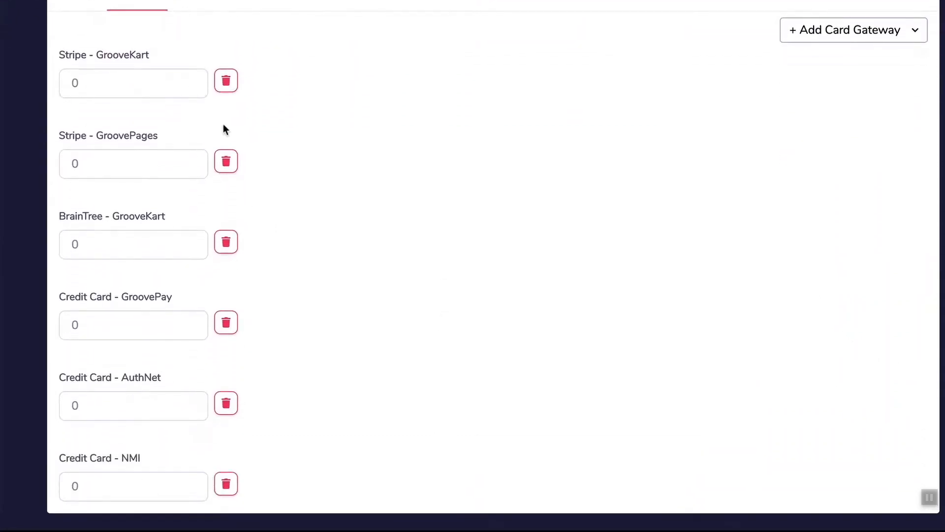
{"action": "left_click", "coordinate": [69, 82]}
{"action": "left_click_drag", "start_coordinate": [109, 161], "coordinate": [58, 156]}
{"action": "double_click", "coordinate": [109, 245]}
{"action": "type", "text": "10"}
{"action": "scroll", "coordinate": [412, 300], "scroll_direction": "up", "scroll_amount": 1}
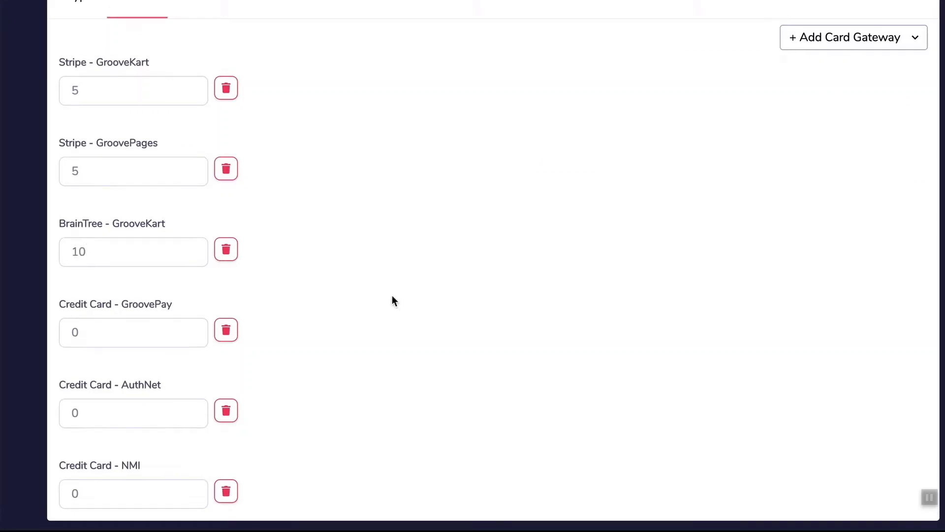
Set the credit card gateway shares to 50 for GroovePay, 20 for AuthNet and 10 for NMI
{"action": "scroll", "coordinate": [394, 300], "scroll_direction": "down", "scroll_amount": 1}
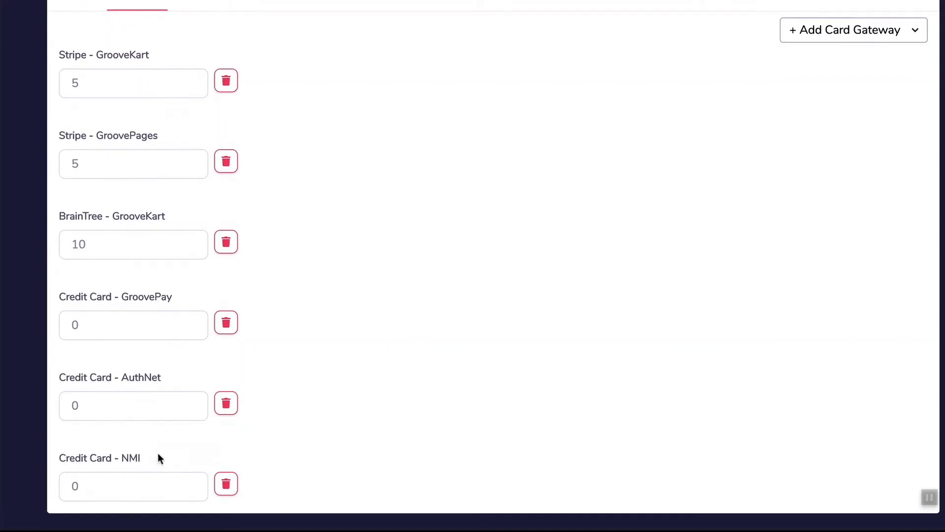
{"action": "left_click", "coordinate": [115, 323]}
{"action": "key", "text": "BackSpace"}
{"action": "type", "text": "50"}
{"action": "left_click", "coordinate": [112, 407]}
{"action": "key", "text": "BackSpace"}
{"action": "type", "text": "20"}
{"action": "left_click", "coordinate": [104, 489]}
{"action": "key", "text": "BackSpace"}
{"action": "type", "text": "10"}
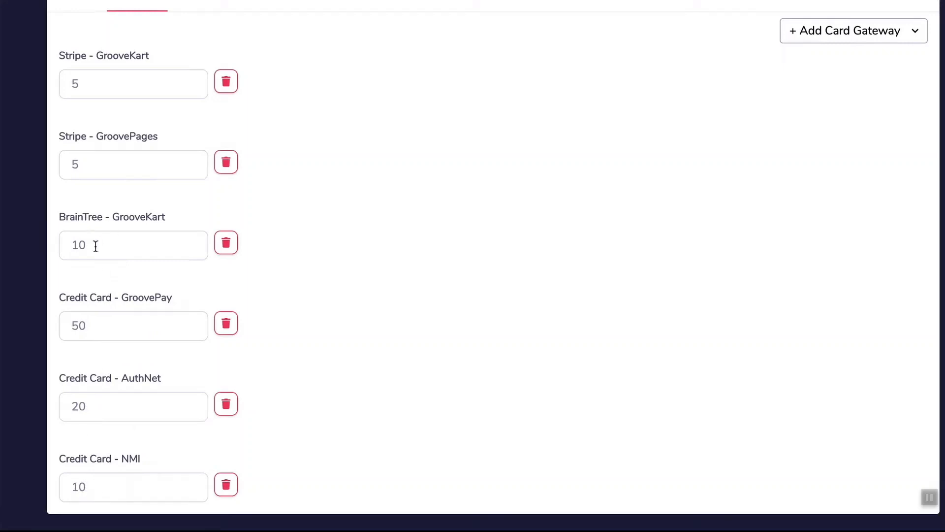
Review the share assigned to each credit card gateway and compare it with the PayPal gateway split
{"action": "scroll", "coordinate": [370, 214], "scroll_direction": "up", "scroll_amount": 2}
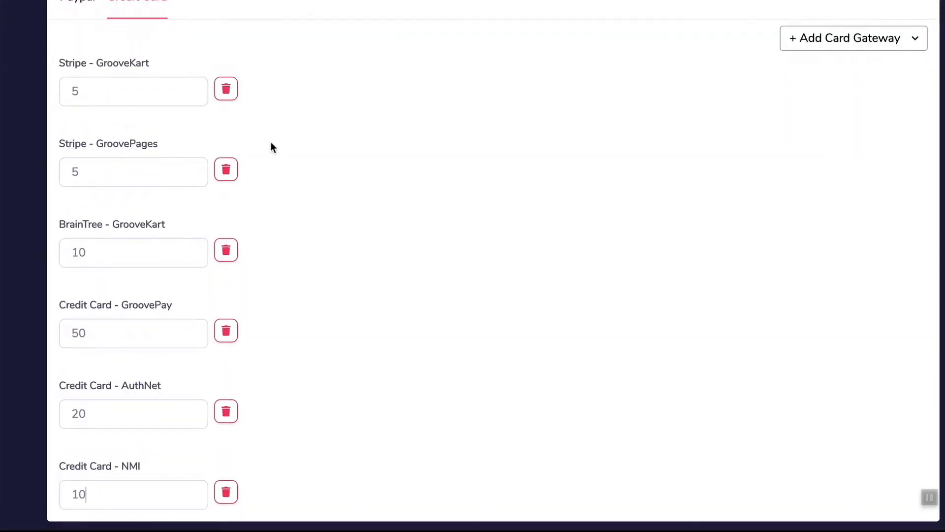
{"action": "scroll", "coordinate": [326, 264], "scroll_direction": "up", "scroll_amount": 3}
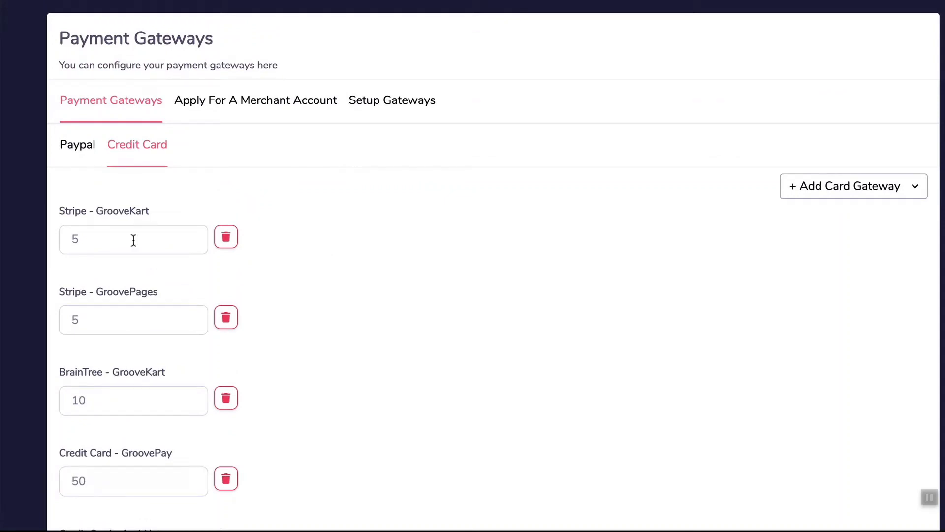
{"action": "scroll", "coordinate": [226, 246], "scroll_direction": "down", "scroll_amount": 2}
{"action": "scroll", "coordinate": [131, 207], "scroll_direction": "down", "scroll_amount": 2}
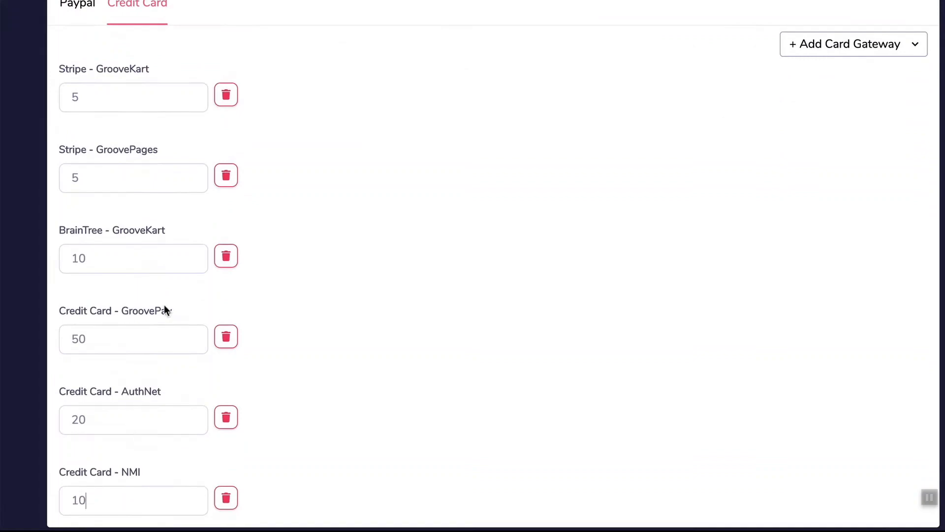
{"action": "scroll", "coordinate": [155, 274], "scroll_direction": "down", "scroll_amount": 1}
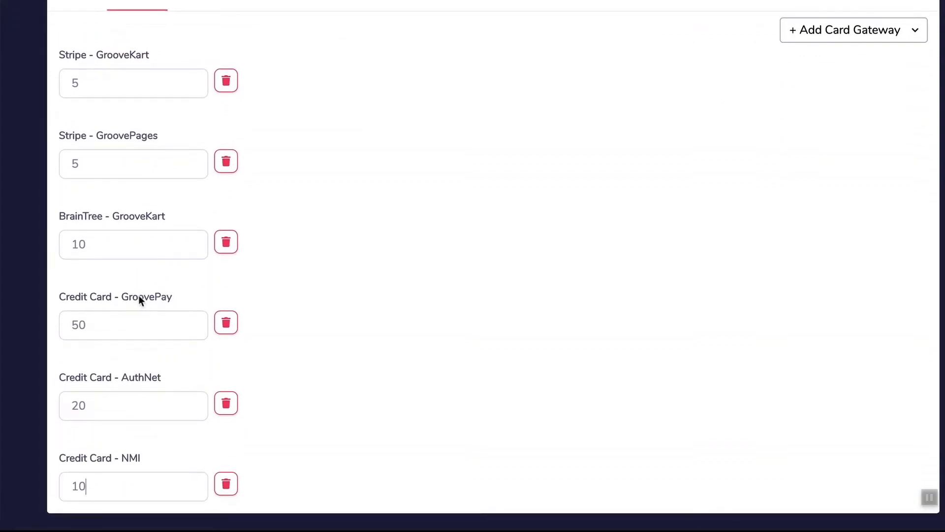
{"action": "scroll", "coordinate": [139, 281], "scroll_direction": "up", "scroll_amount": 4}
{"action": "scroll", "coordinate": [139, 280], "scroll_direction": "down", "scroll_amount": 2}
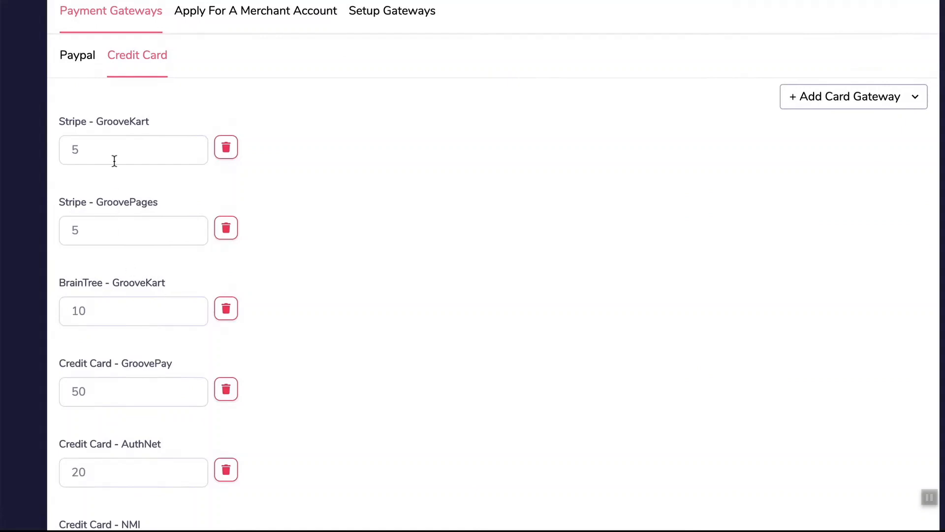
{"action": "left_click", "coordinate": [77, 58]}
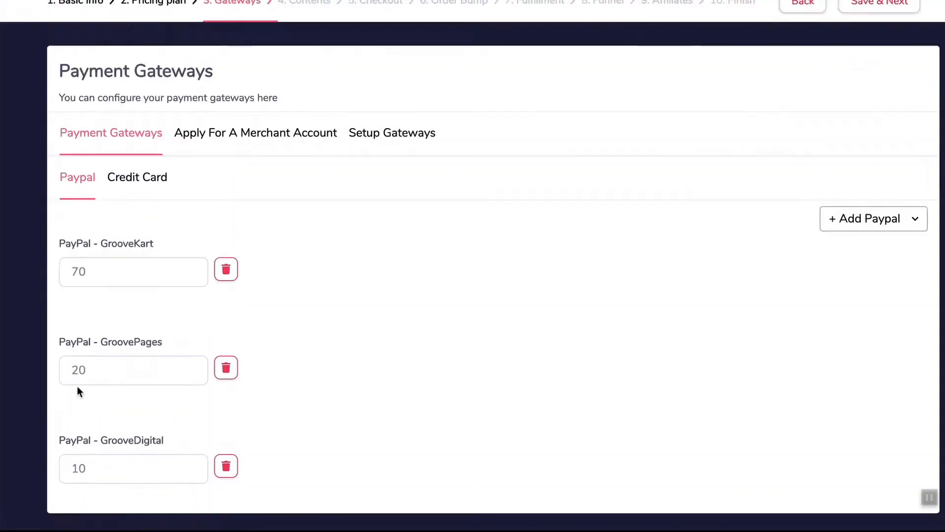
{"action": "left_click", "coordinate": [137, 181]}
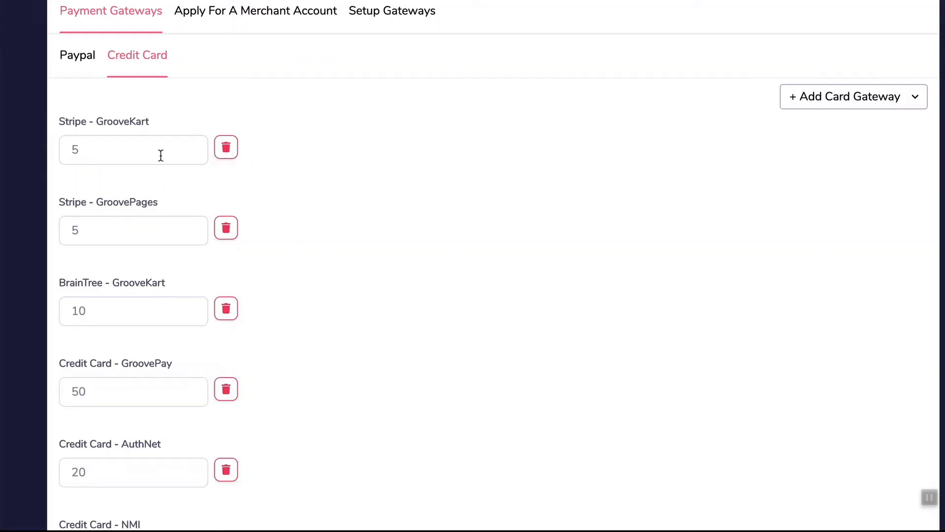
{"action": "scroll", "coordinate": [158, 152], "scroll_direction": "down", "scroll_amount": 1}
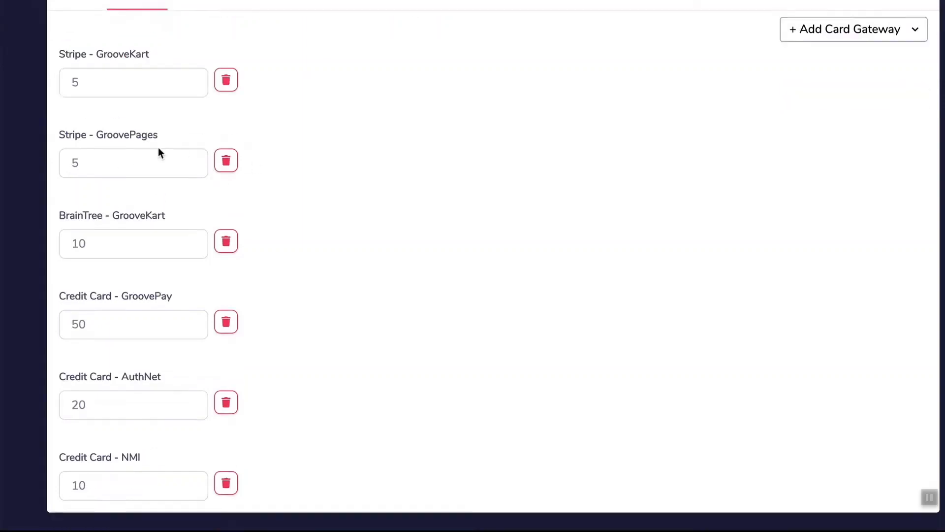
{"action": "scroll", "coordinate": [143, 252], "scroll_direction": "up", "scroll_amount": 2}
{"action": "scroll", "coordinate": [143, 252], "scroll_direction": "down", "scroll_amount": 2}
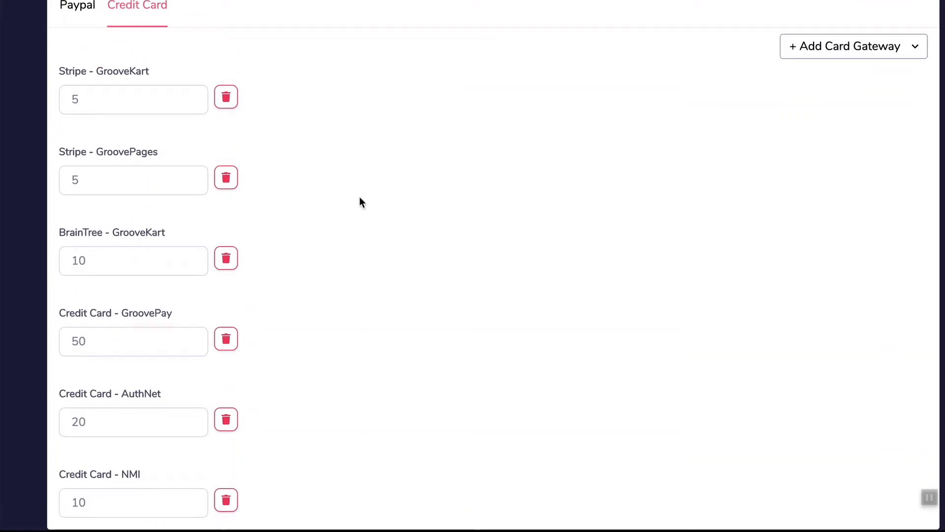
{"action": "scroll", "coordinate": [359, 202], "scroll_direction": "down", "scroll_amount": 1}
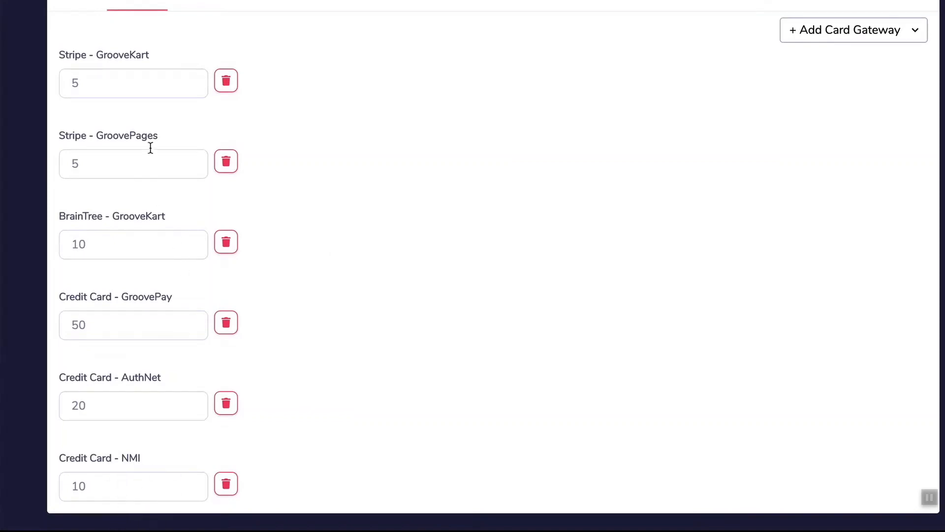
{"action": "scroll", "coordinate": [388, 190], "scroll_direction": "up", "scroll_amount": 5}
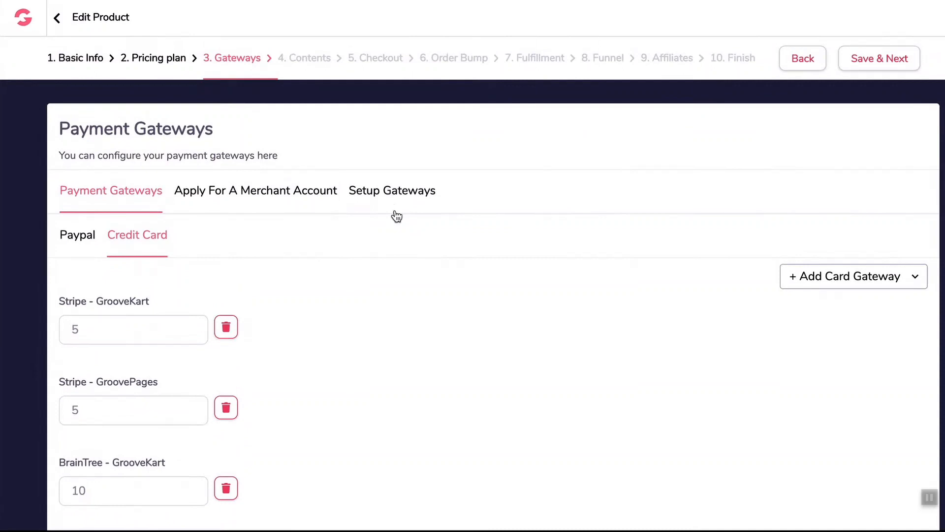
{"action": "scroll", "coordinate": [396, 217], "scroll_direction": "down", "scroll_amount": 1}
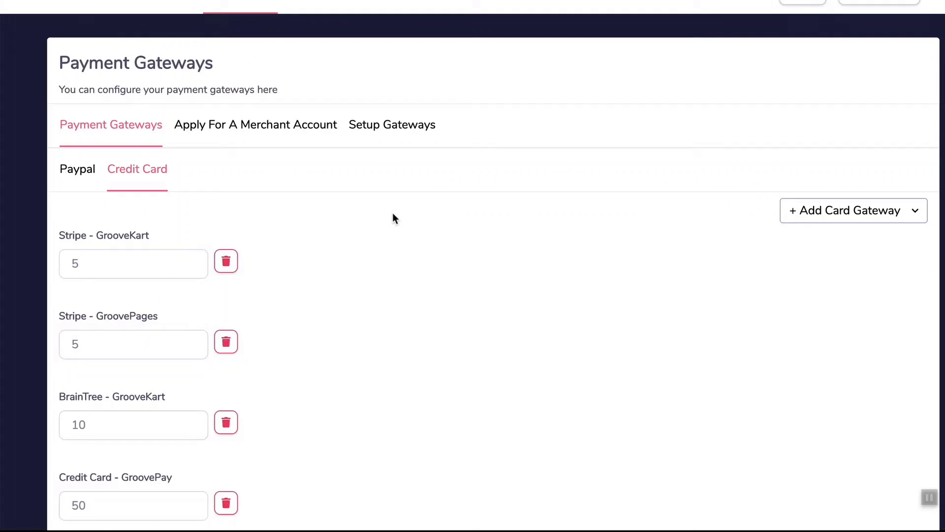
{"action": "scroll", "coordinate": [393, 217], "scroll_direction": "up", "scroll_amount": 1}
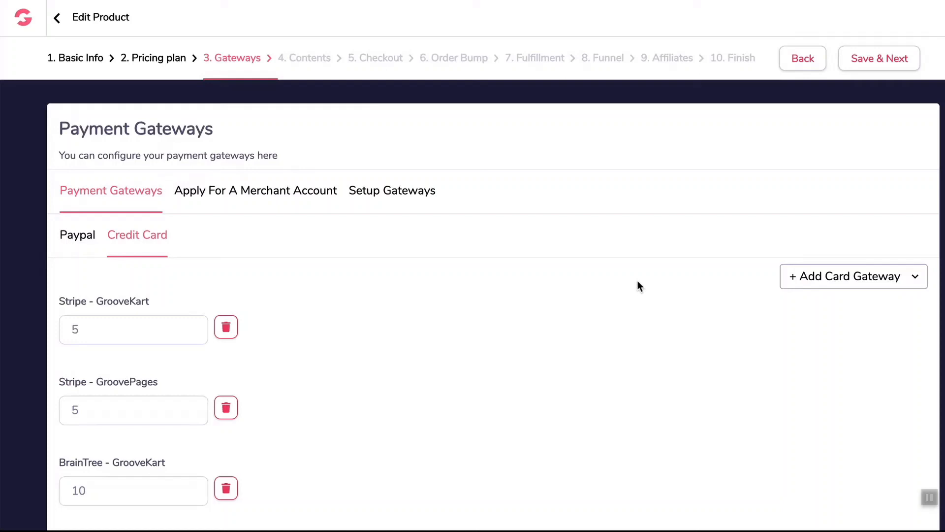
{"action": "left_click", "coordinate": [862, 63]}
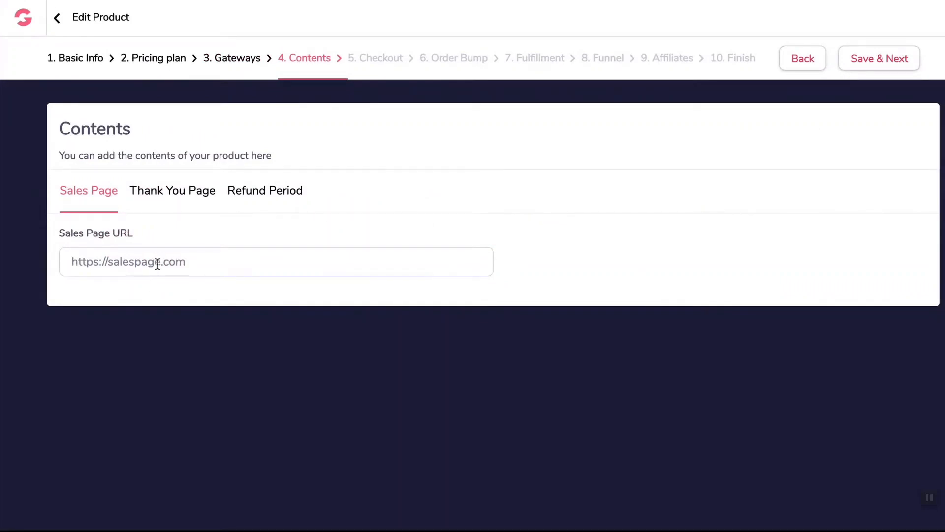
{"action": "key", "text": "ctrl+a"}
{"action": "type", "text": "http://groovekart.com"}
{"action": "left_click_drag", "start_coordinate": [205, 266], "coordinate": [42, 262]}
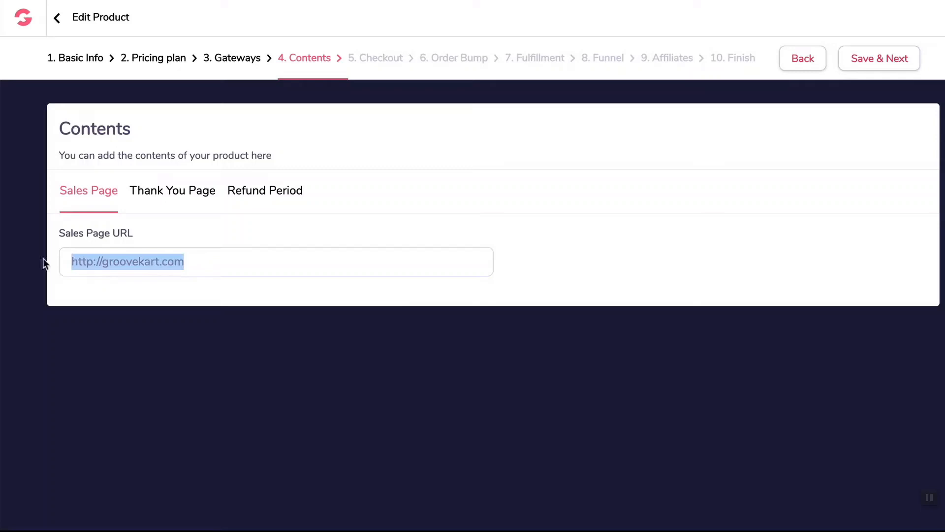
{"action": "left_click", "coordinate": [199, 235]}
{"action": "left_click_drag", "start_coordinate": [187, 268], "coordinate": [176, 207]}
{"action": "left_click", "coordinate": [173, 224]}
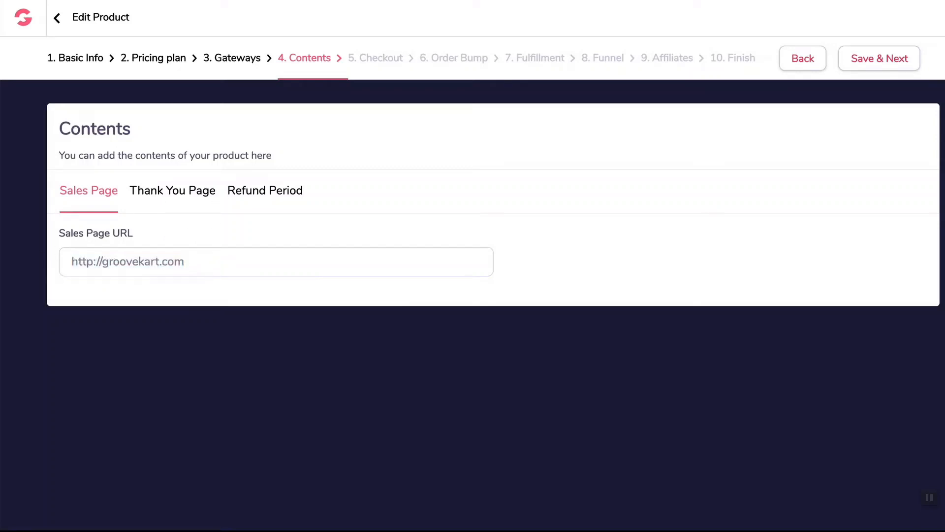
{"action": "left_click", "coordinate": [184, 196]}
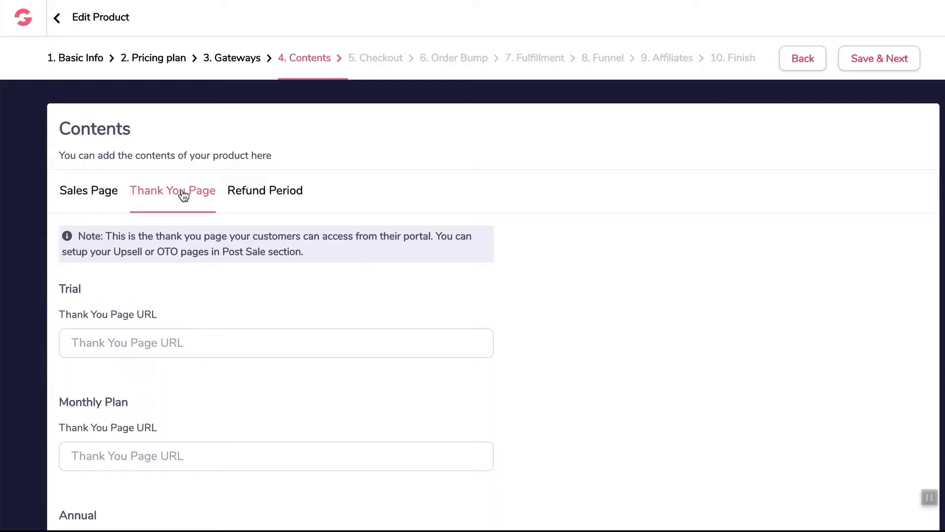
{"action": "scroll", "coordinate": [184, 196], "scroll_direction": "down", "scroll_amount": 2}
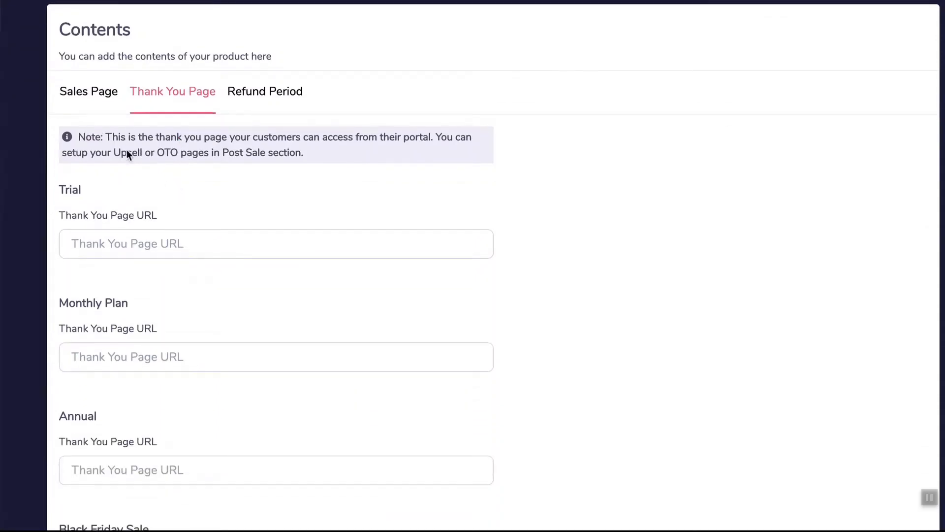
{"action": "scroll", "coordinate": [213, 168], "scroll_direction": "up", "scroll_amount": 2}
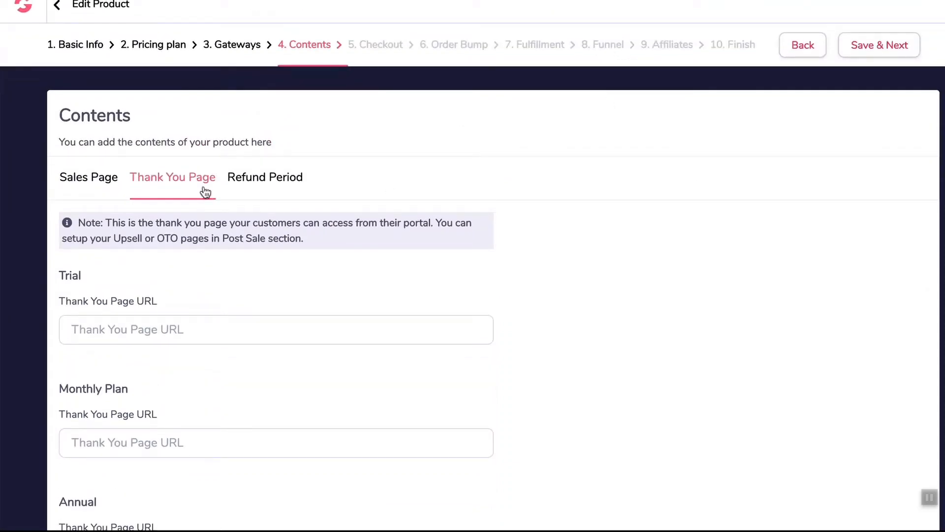
{"action": "scroll", "coordinate": [205, 192], "scroll_direction": "down", "scroll_amount": 3}
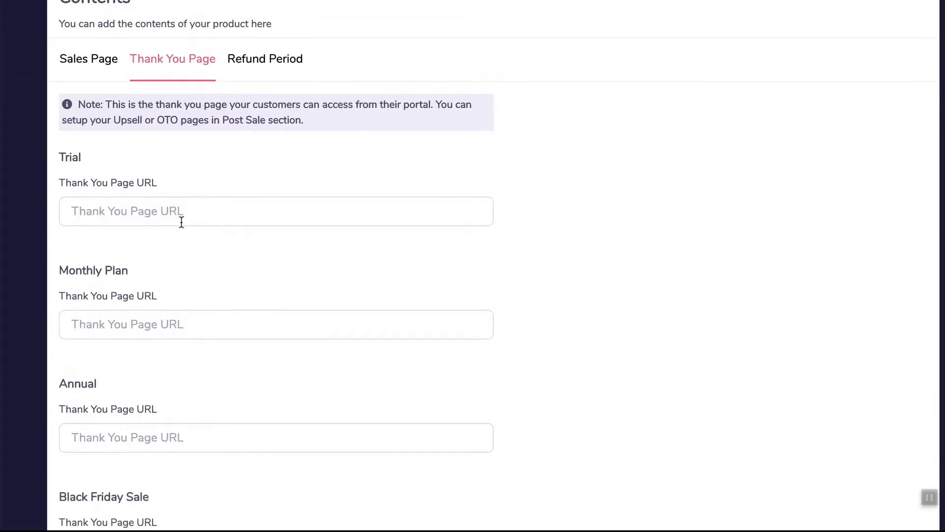
{"action": "scroll", "coordinate": [181, 220], "scroll_direction": "down", "scroll_amount": 1}
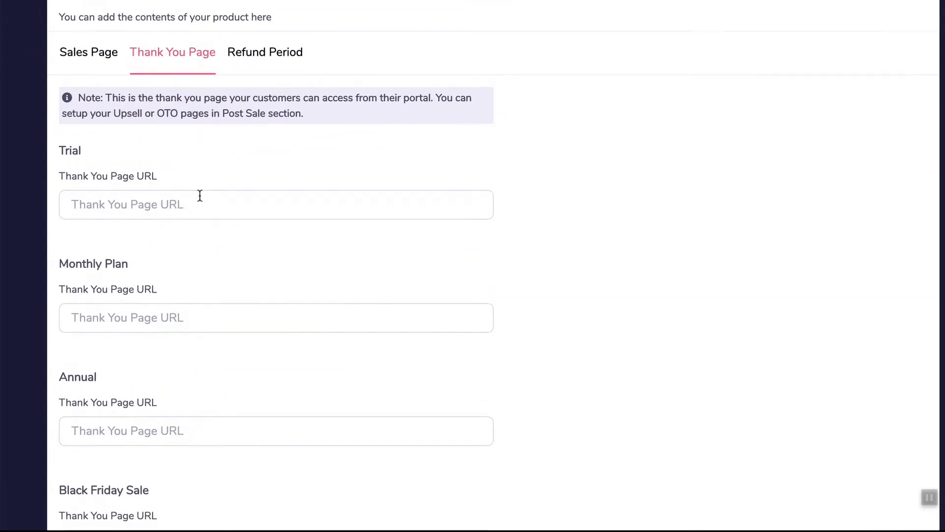
{"action": "type", "text": "http://groovekart.com/thankyou"}
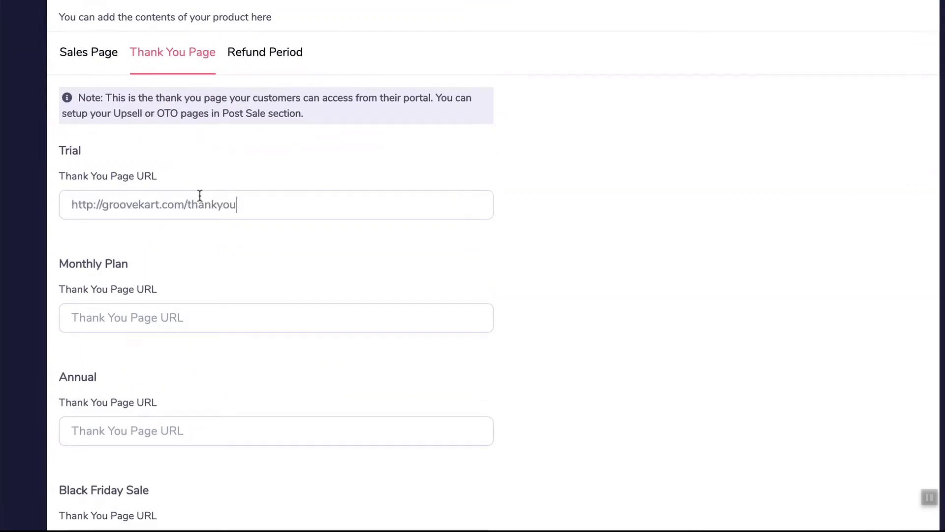
{"action": "left_click", "coordinate": [188, 324]}
{"action": "type", "text": "http://groovekart.com/thankyou"}
{"action": "scroll", "coordinate": [188, 324], "scroll_direction": "down", "scroll_amount": 2}
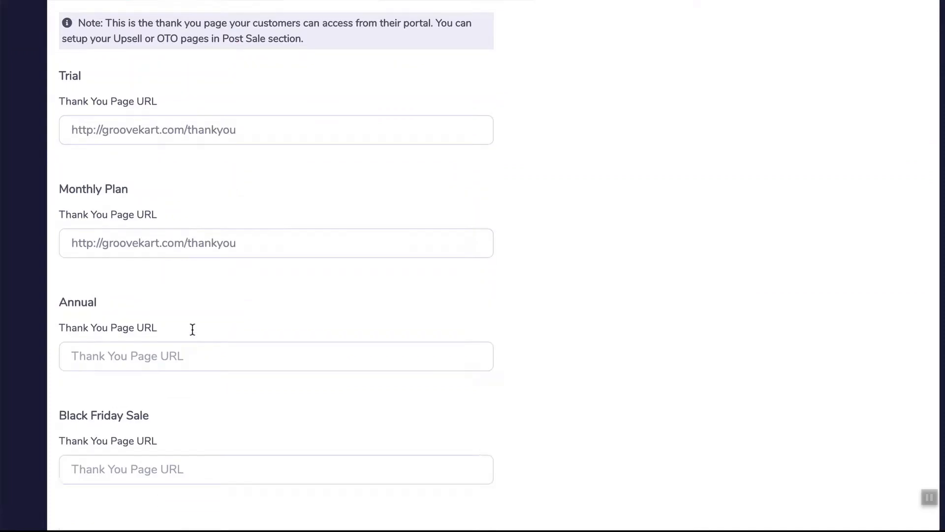
{"action": "left_click", "coordinate": [178, 350]}
{"action": "type", "text": "http://groovekart.com/thankyou"}
{"action": "left_click", "coordinate": [181, 470]}
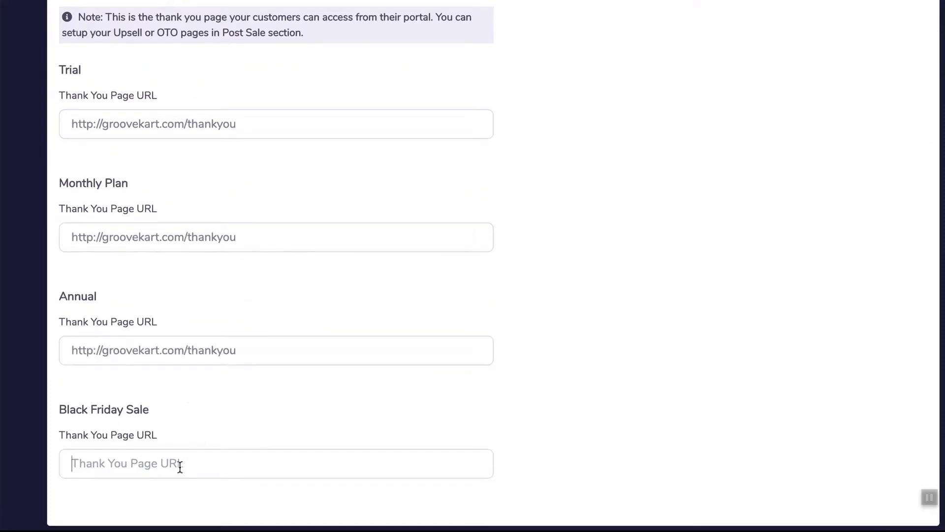
{"action": "type", "text": "http://groovekart.com/thankyou"}
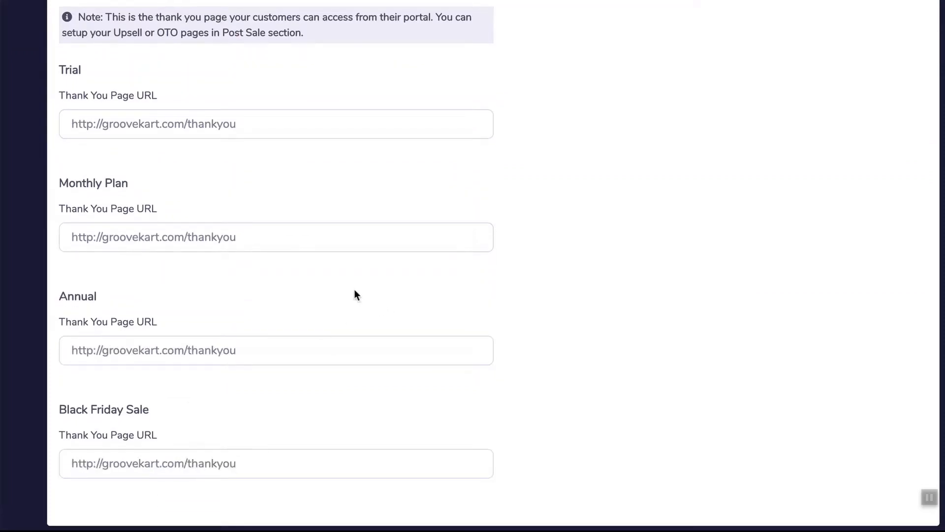
Extend the Annual thank you page URL with "-annual" and the Black Friday Sale one with "-bf"
{"action": "scroll", "coordinate": [354, 290], "scroll_direction": "up", "scroll_amount": 2}
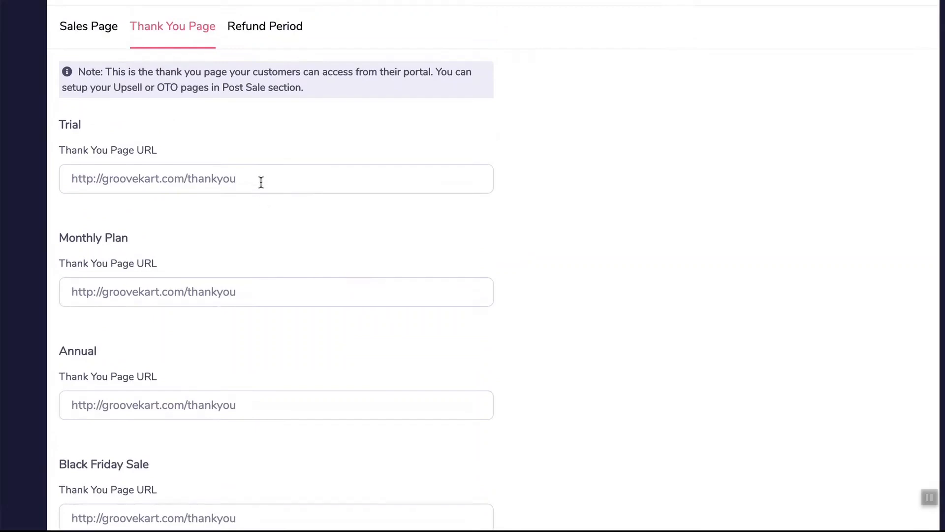
{"action": "left_click", "coordinate": [261, 183]}
{"action": "scroll", "coordinate": [292, 287], "scroll_direction": "down", "scroll_amount": 1}
{"action": "left_click", "coordinate": [235, 149]}
{"action": "left_click", "coordinate": [264, 378]}
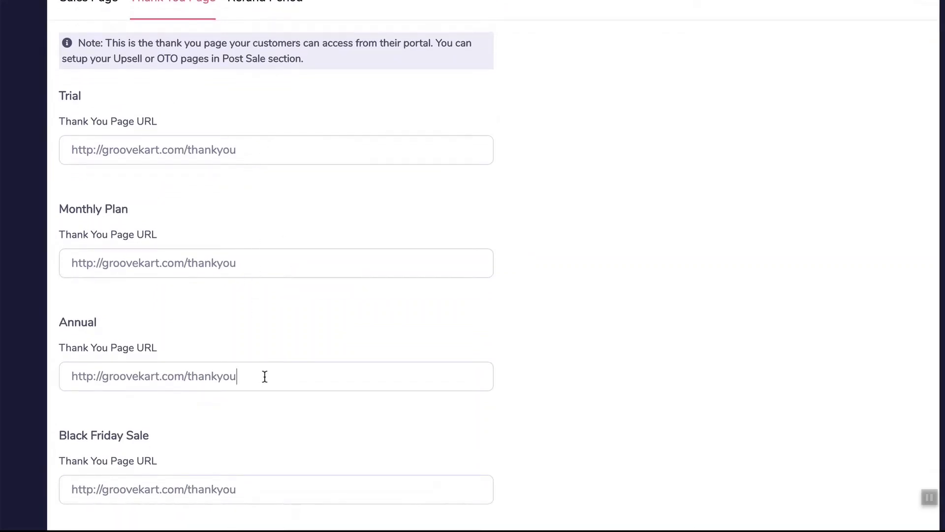
{"action": "type", "text": "-annual"}
{"action": "scroll", "coordinate": [271, 296], "scroll_direction": "down", "scroll_amount": 1}
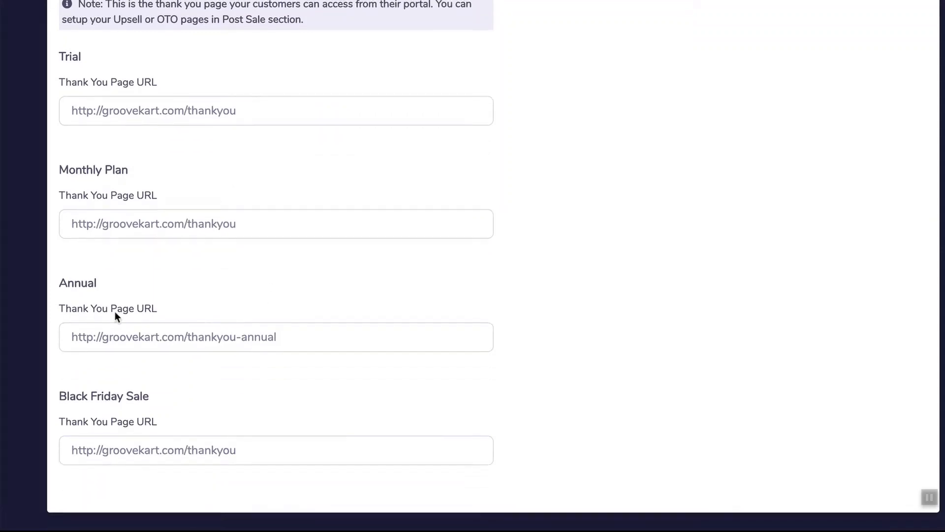
{"action": "left_click", "coordinate": [268, 452]}
{"action": "type", "text": "-bf"}
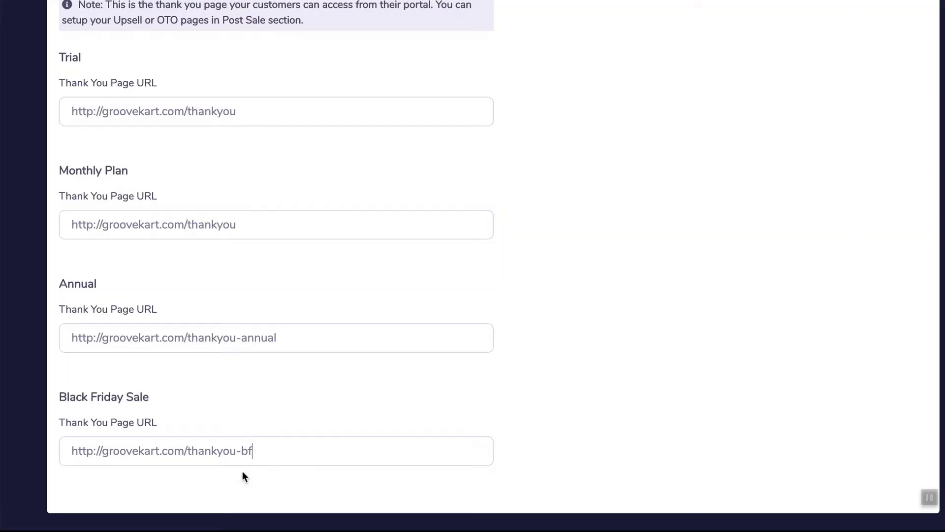
Review the thank you page URL of each pricing plan, from Trial to Black Friday Sale
{"action": "scroll", "coordinate": [237, 440], "scroll_direction": "up", "scroll_amount": 2}
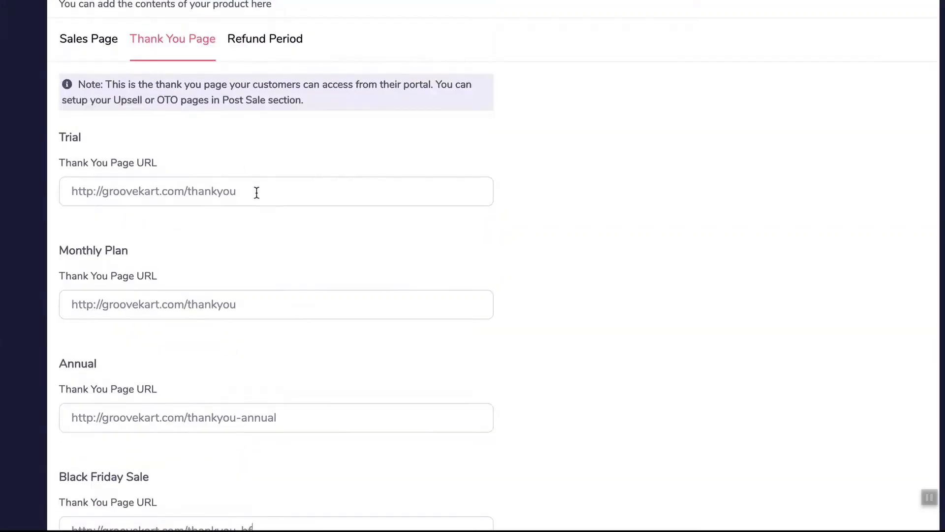
{"action": "scroll", "coordinate": [470, 197], "scroll_direction": "up", "scroll_amount": 2}
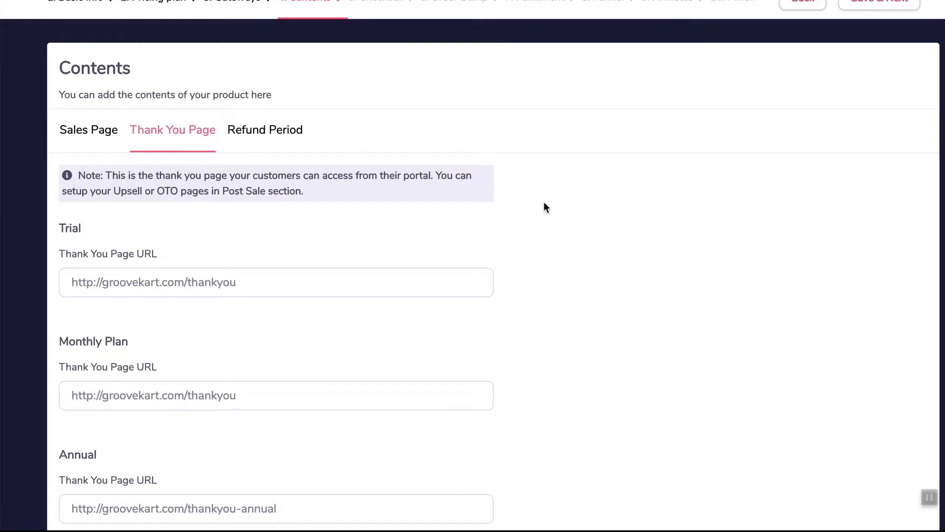
{"action": "scroll", "coordinate": [545, 205], "scroll_direction": "down", "scroll_amount": 2}
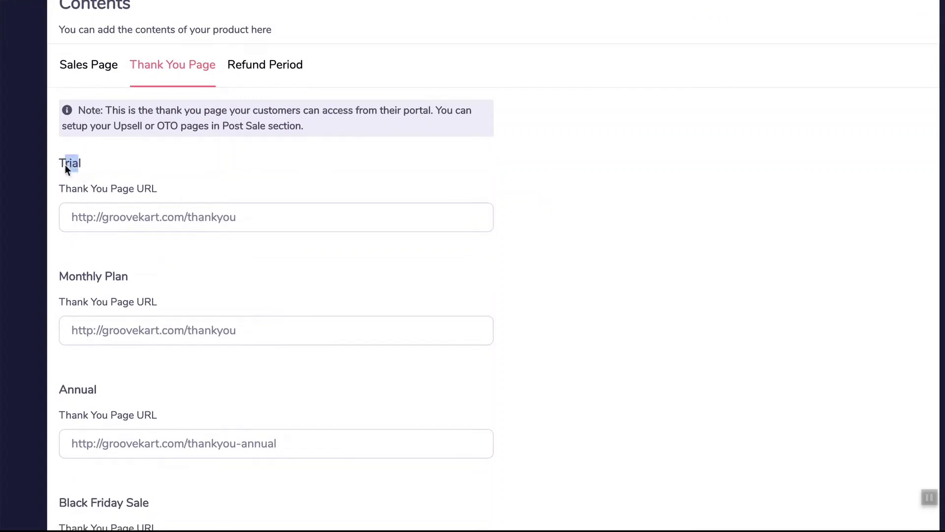
{"action": "left_click_drag", "start_coordinate": [101, 276], "coordinate": [60, 290]}
{"action": "scroll", "coordinate": [140, 302], "scroll_direction": "down", "scroll_amount": 3}
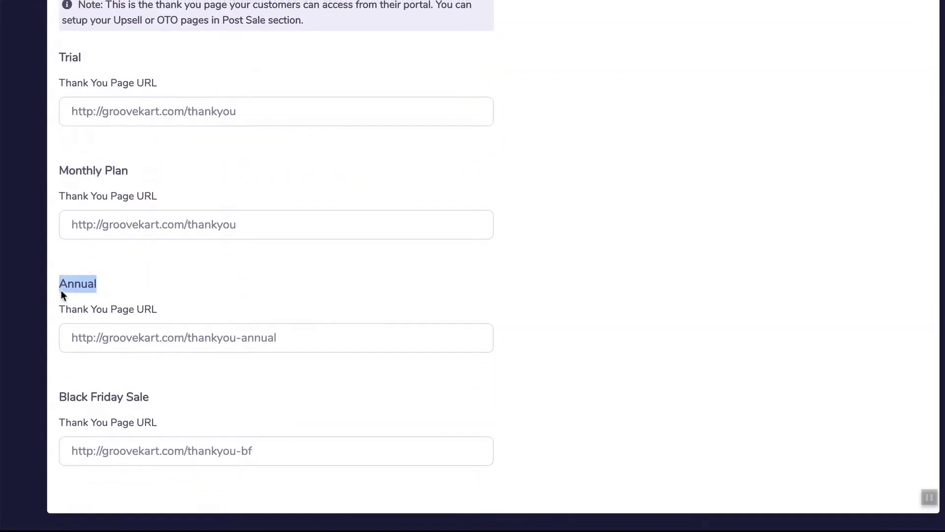
{"action": "left_click_drag", "start_coordinate": [142, 400], "coordinate": [119, 400]}
{"action": "left_click", "coordinate": [461, 291]}
{"action": "scroll", "coordinate": [458, 291], "scroll_direction": "up", "scroll_amount": 1}
{"action": "scroll", "coordinate": [643, 293], "scroll_direction": "up", "scroll_amount": 4}
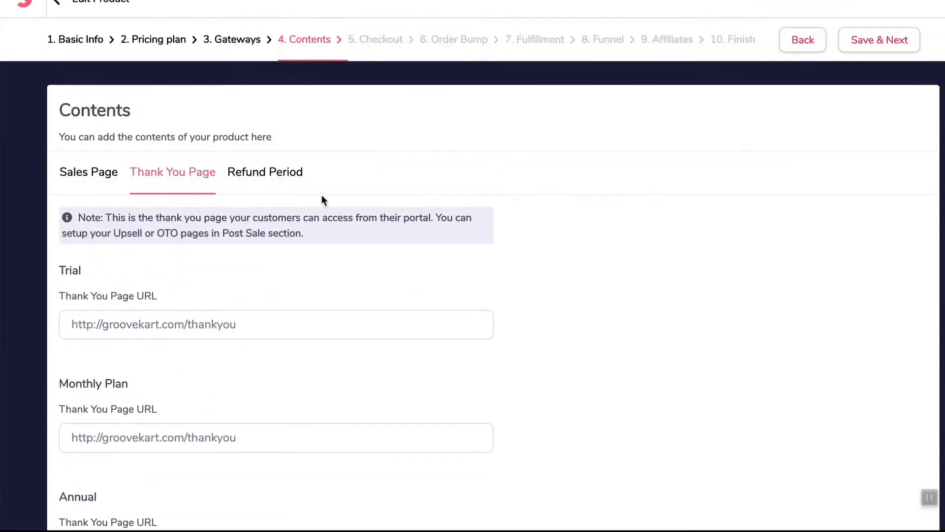
Set the product's refund period to 30 and read the note on the buffer period and affiliate commissions
{"action": "left_click", "coordinate": [286, 182]}
{"action": "left_click", "coordinate": [122, 333]}
{"action": "type", "text": "30"}
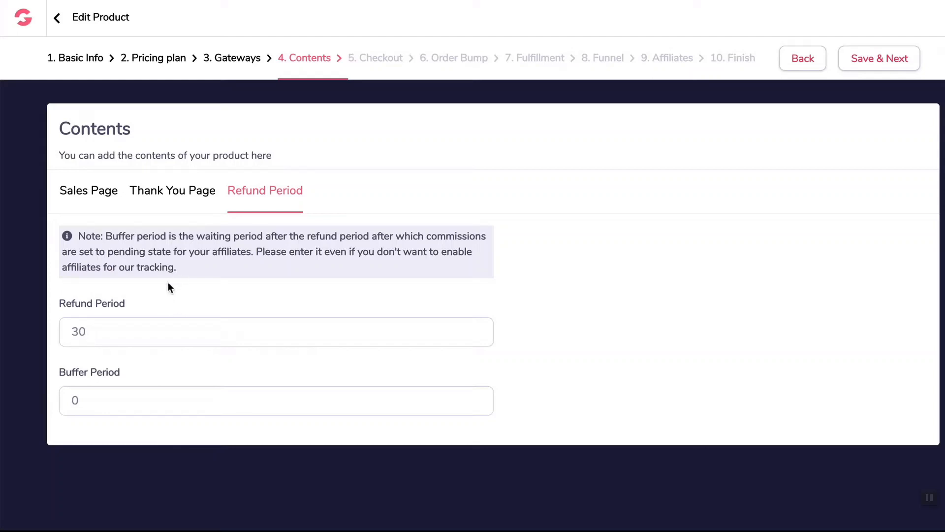
{"action": "left_click_drag", "start_coordinate": [101, 324], "coordinate": [60, 332]}
{"action": "left_click_drag", "start_coordinate": [426, 236], "coordinate": [251, 254]}
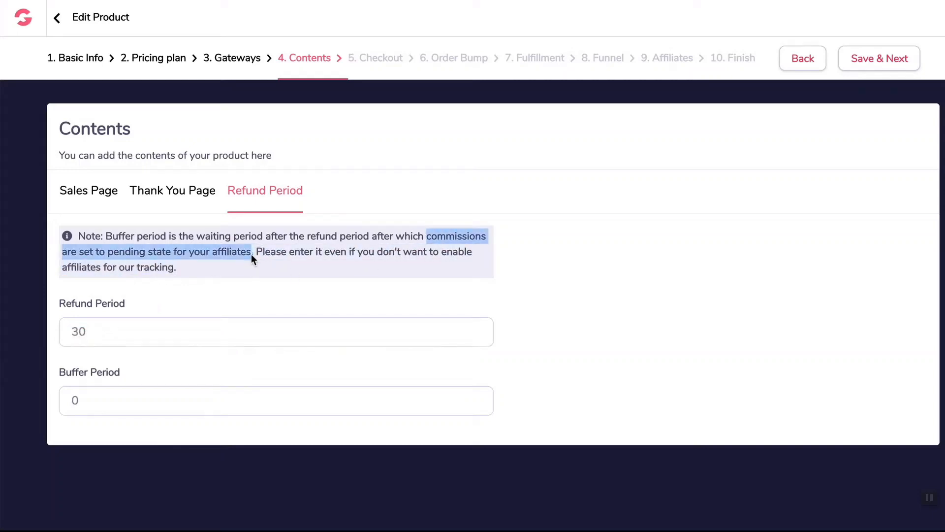
{"action": "left_click", "coordinate": [207, 301]}
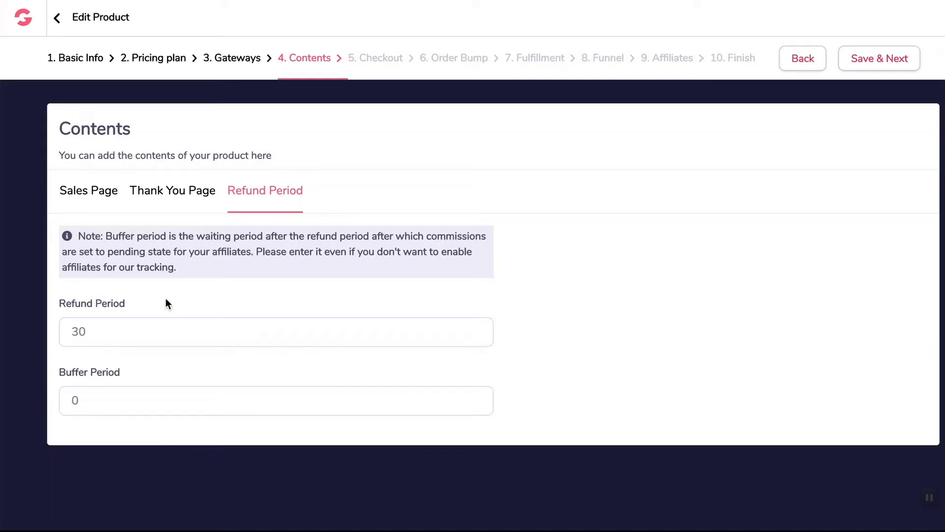
Try buffer periods of 7 and 15 for the product
{"action": "left_click", "coordinate": [107, 404]}
{"action": "key", "text": "BackSpace"}
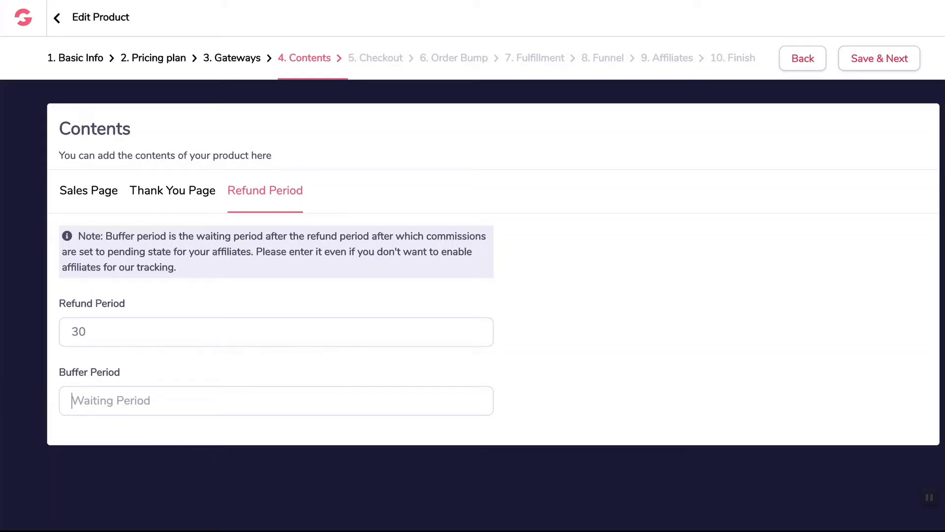
{"action": "type", "text": "1"}
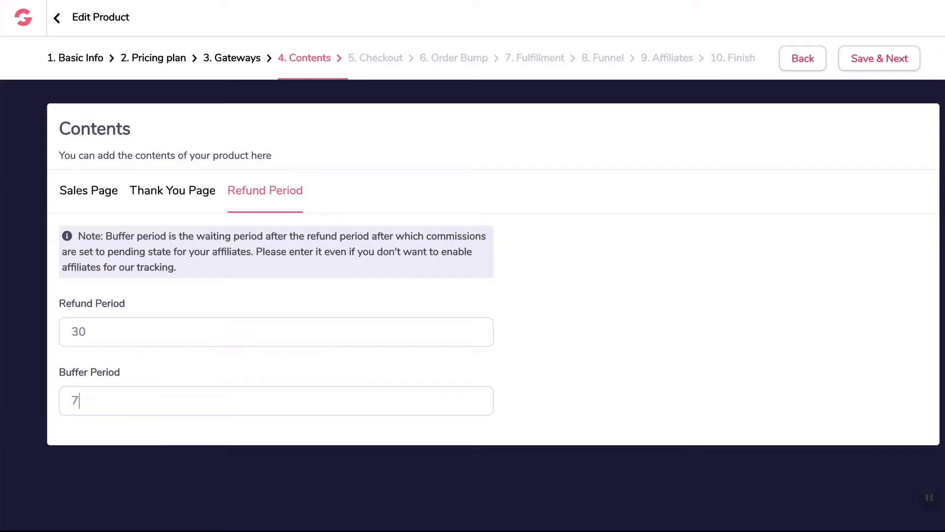
{"action": "type", "text": "0"}
{"action": "key", "text": "BackSpace"}
{"action": "type", "text": "5"}
{"action": "key", "text": "BackSpace"}
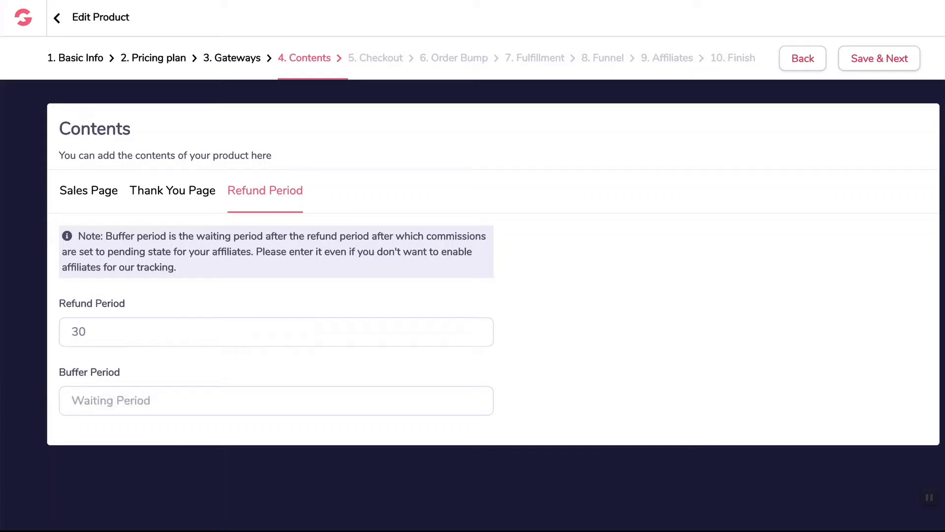
{"action": "type", "text": "7"}
{"action": "key", "text": "BackSpace"}
{"action": "type", "text": "15"}
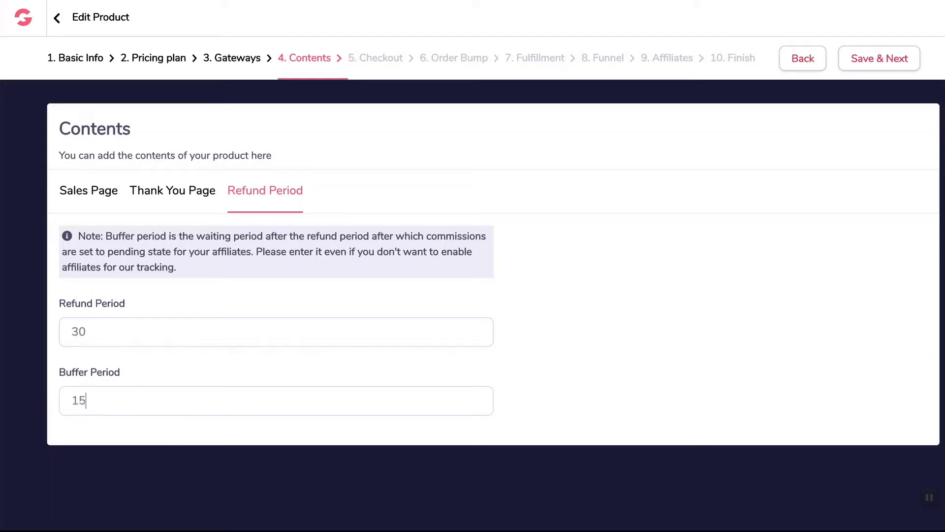
Set the buffer period to 7 and save the product contents to continue to the checkout settings
{"action": "key", "text": "BackSpace"}
{"action": "key", "text": "BackSpace"}
{"action": "type", "text": "7"}
{"action": "left_click", "coordinate": [870, 60]}
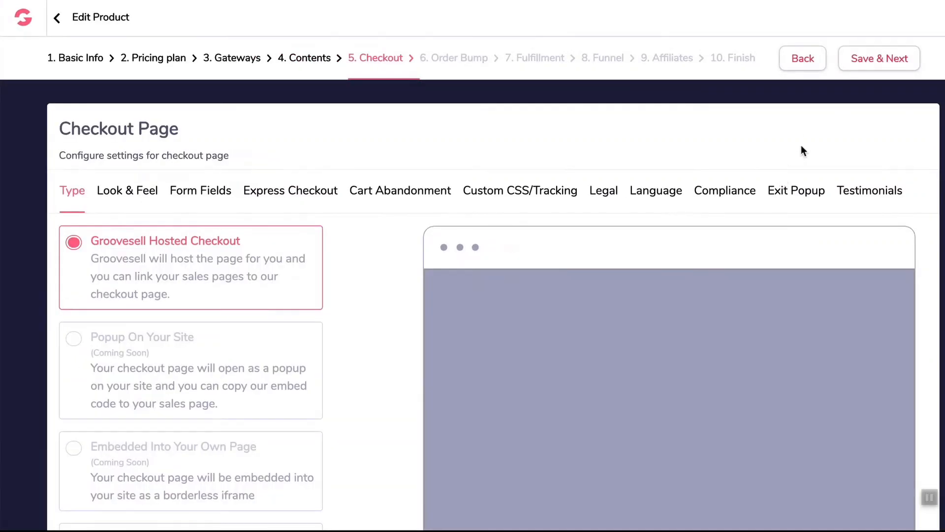
Examine the available checkout page types and the pink, blue and gray sidebar designs
{"action": "scroll", "coordinate": [772, 148], "scroll_direction": "down", "scroll_amount": 1}
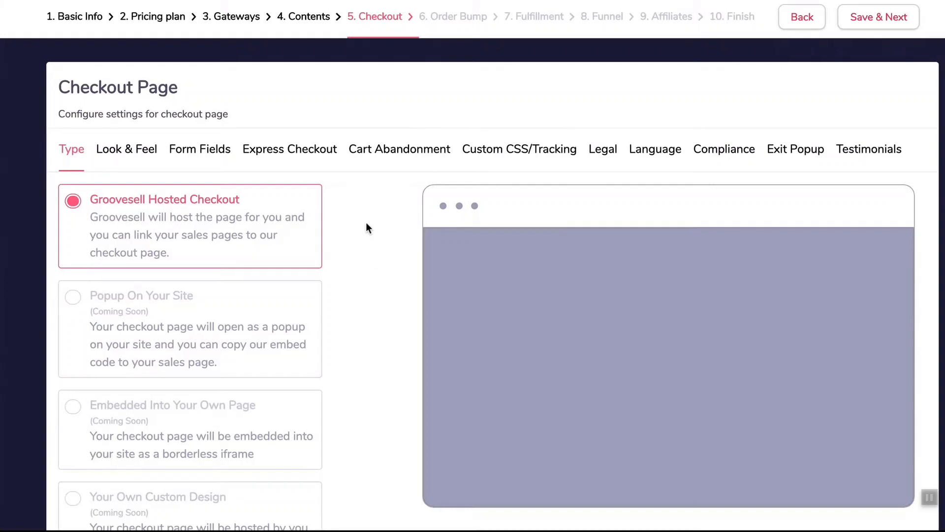
{"action": "scroll", "coordinate": [319, 344], "scroll_direction": "down", "scroll_amount": 2}
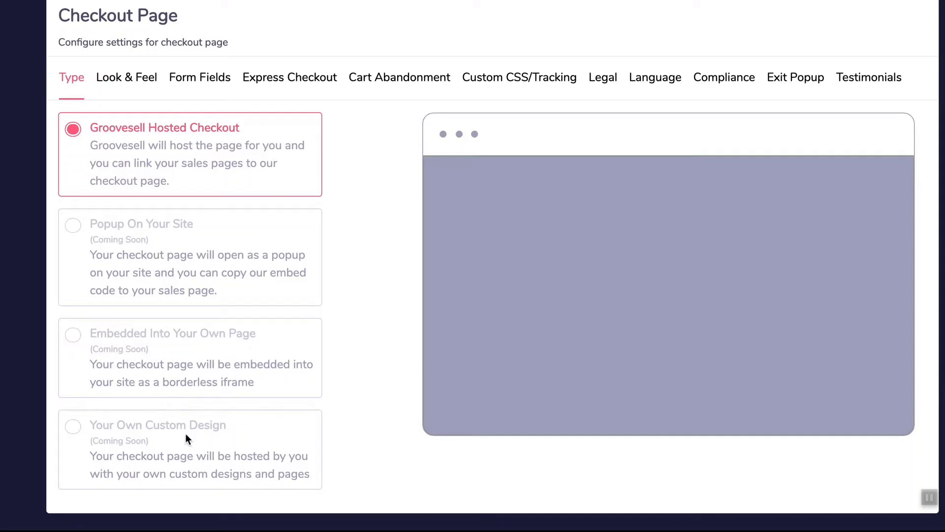
{"action": "scroll", "coordinate": [186, 433], "scroll_direction": "up", "scroll_amount": 2}
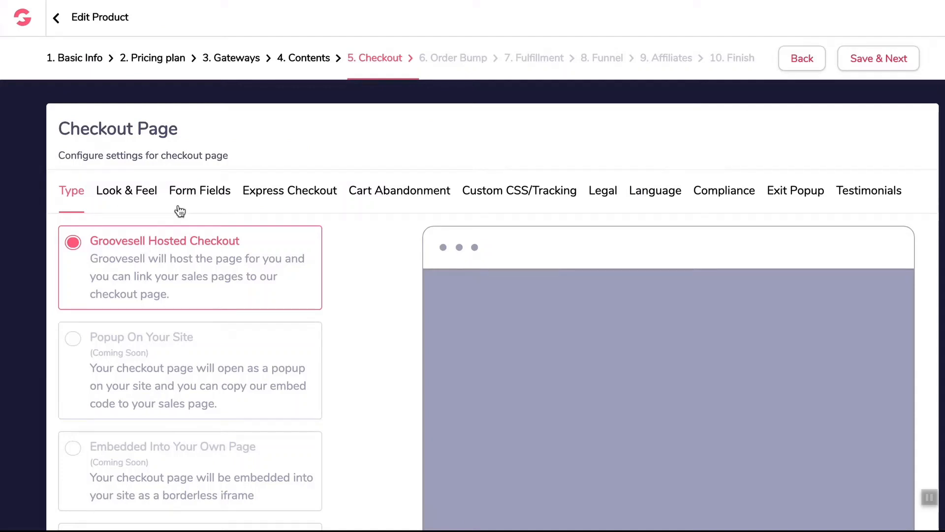
{"action": "left_click", "coordinate": [141, 200]}
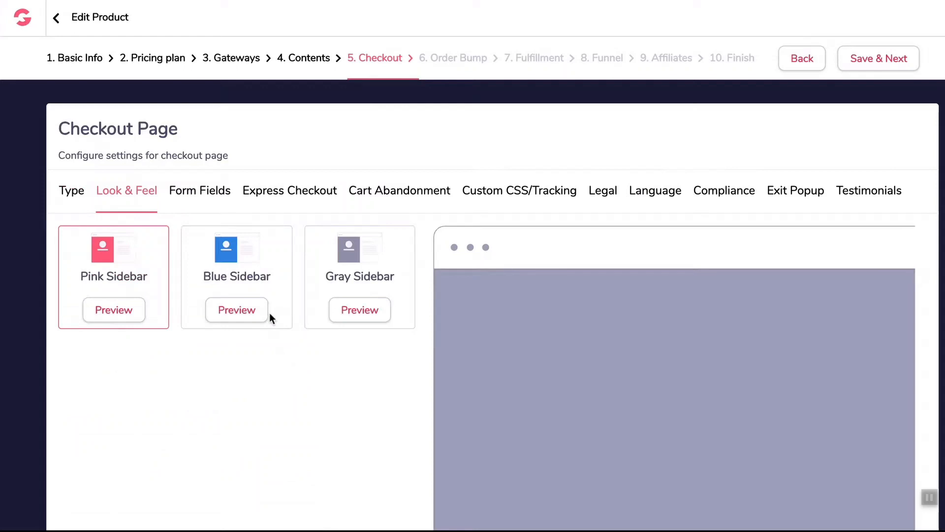
{"action": "scroll", "coordinate": [270, 312], "scroll_direction": "down", "scroll_amount": 2}
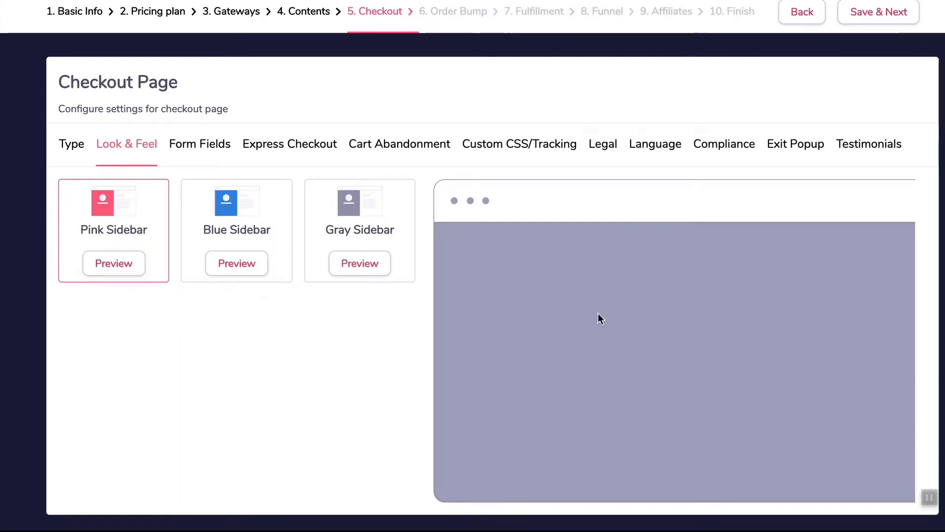
{"action": "scroll", "coordinate": [230, 310], "scroll_direction": "up", "scroll_amount": 1}
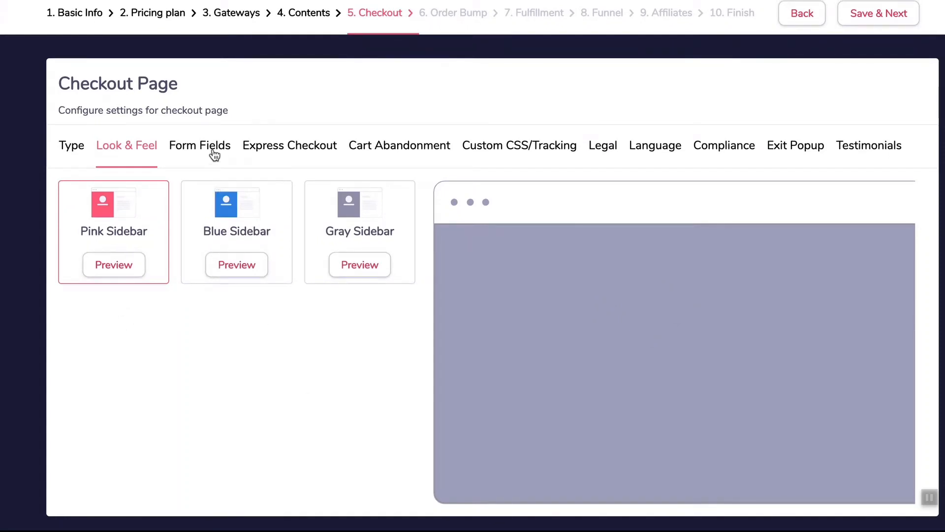
Enable the Country And State, Address, City And Postal Code, Phone and Company fields on the checkout form
{"action": "left_click", "coordinate": [216, 151]}
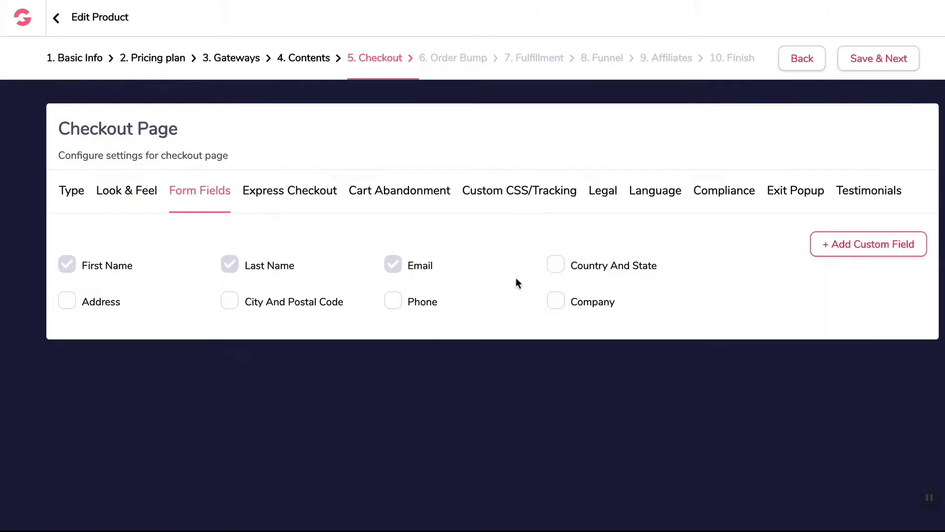
{"action": "left_click", "coordinate": [66, 302]}
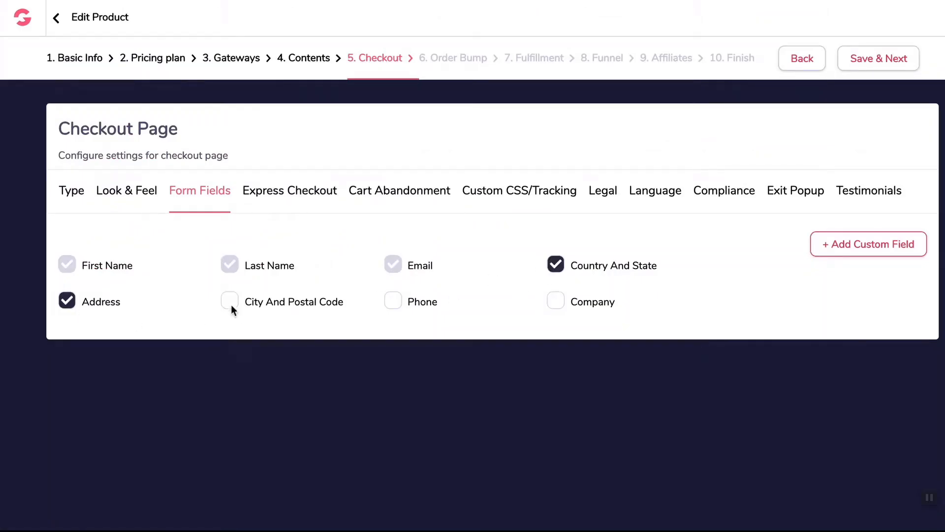
{"action": "left_click", "coordinate": [557, 302]}
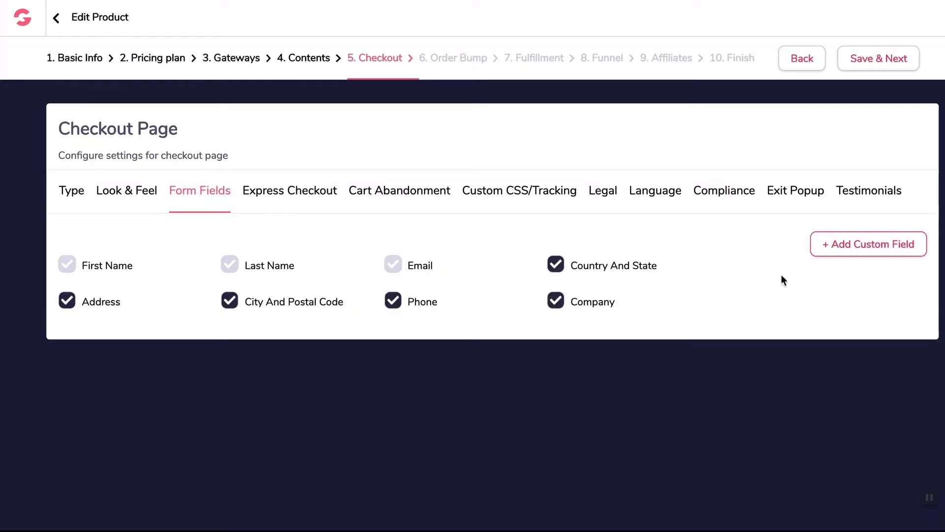
Add a custom field named storename to the checkout form
{"action": "left_click", "coordinate": [836, 244]}
{"action": "left_click", "coordinate": [424, 257]}
{"action": "type", "text": "username"}
{"action": "key", "text": "ctrl+a"}
{"action": "type", "text": "s"}
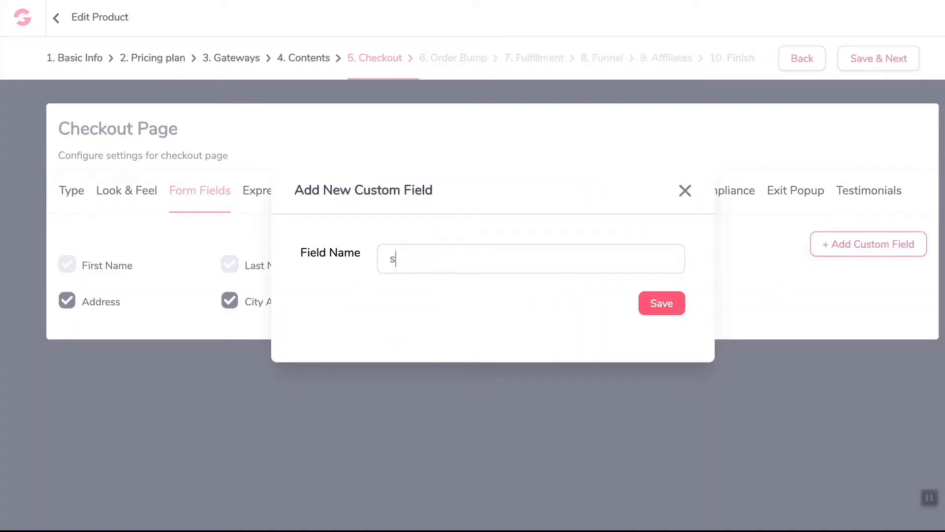
{"action": "type", "text": "torename"}
{"action": "left_click", "coordinate": [671, 314]}
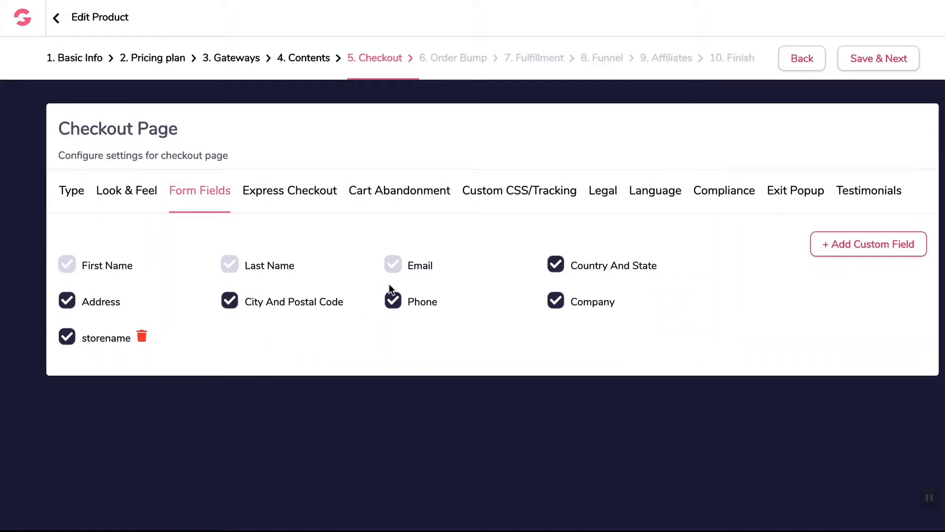
Examine the express checkout and cart abandonment options for the checkout page
{"action": "left_click", "coordinate": [304, 202]}
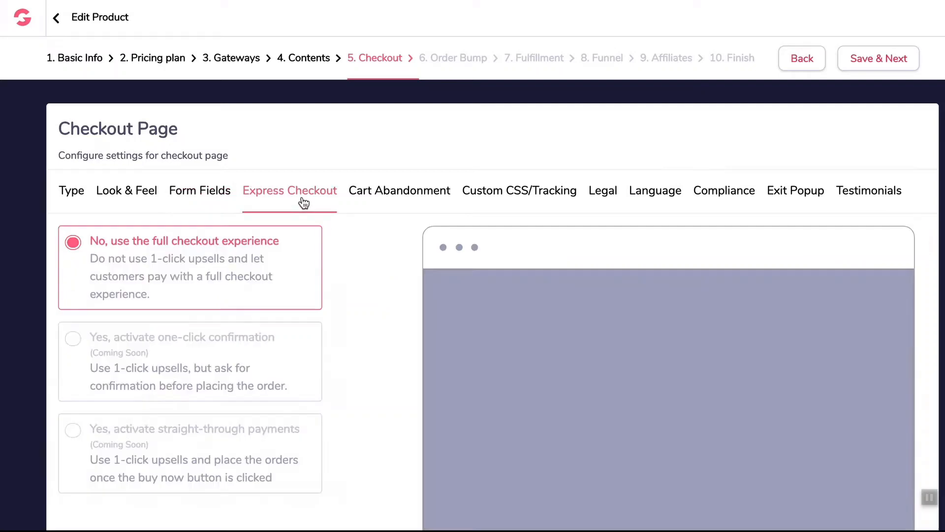
{"action": "scroll", "coordinate": [323, 241], "scroll_direction": "down", "scroll_amount": 1}
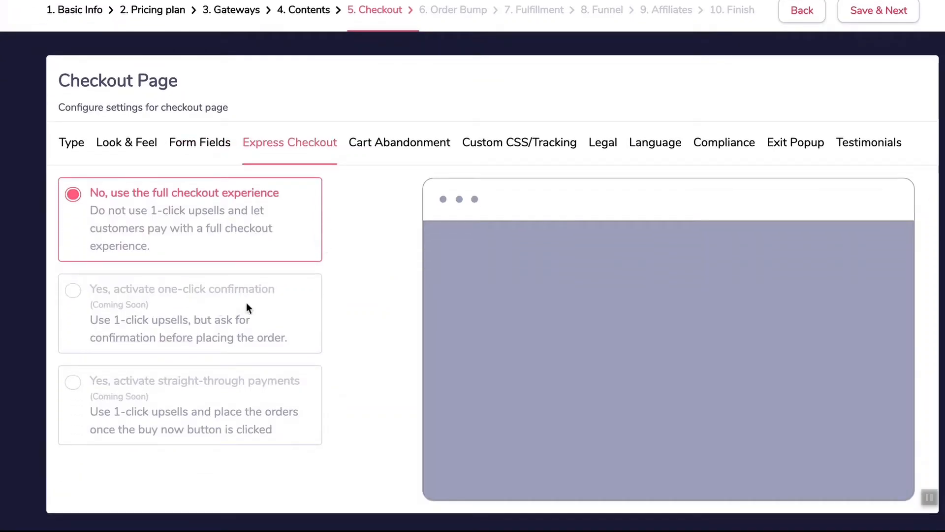
{"action": "scroll", "coordinate": [359, 306], "scroll_direction": "up", "scroll_amount": 1}
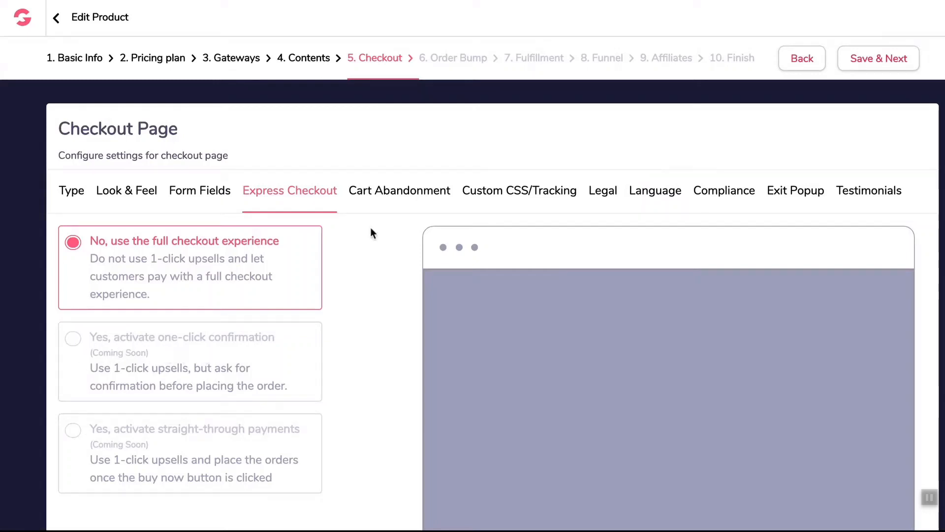
{"action": "left_click", "coordinate": [375, 204]}
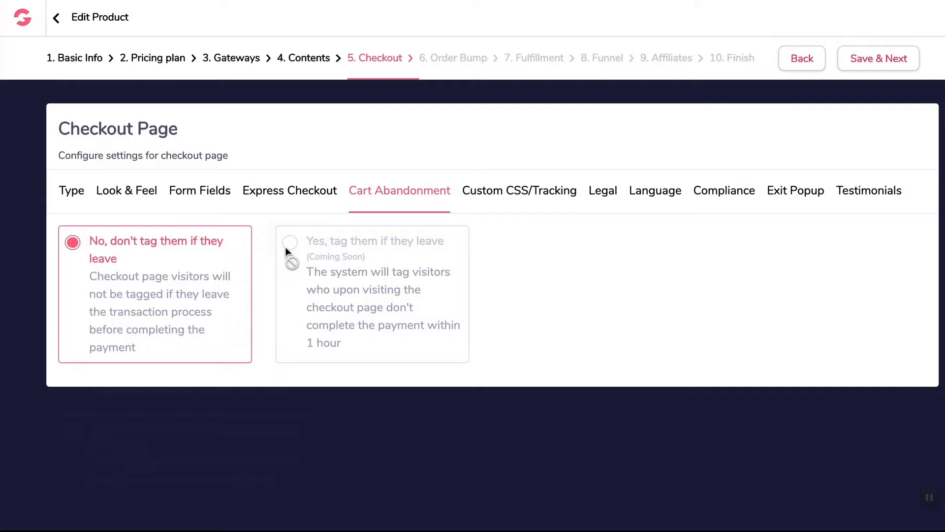
Enter the sample code <fbcode> as the checkout page's custom CSS/tracking script
{"action": "left_click", "coordinate": [512, 197]}
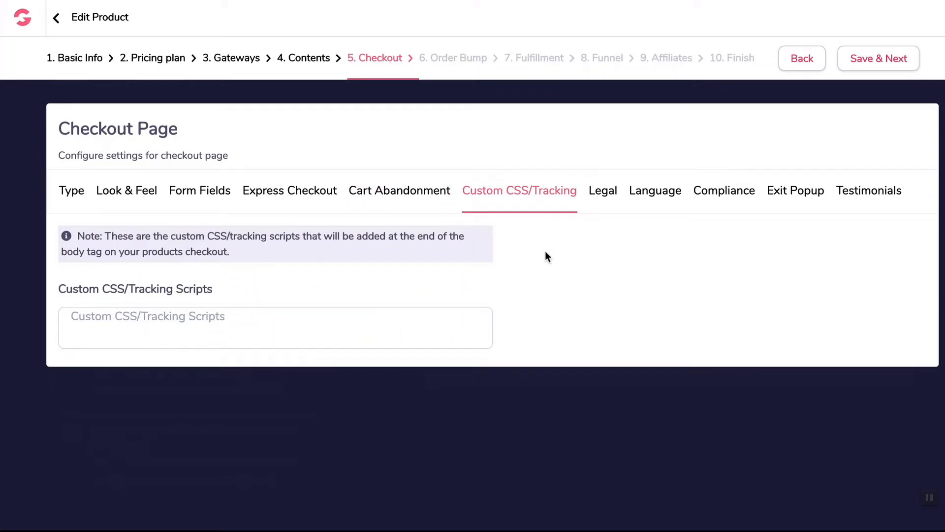
{"action": "left_click", "coordinate": [213, 322]}
{"action": "type", "text": "<fr"}
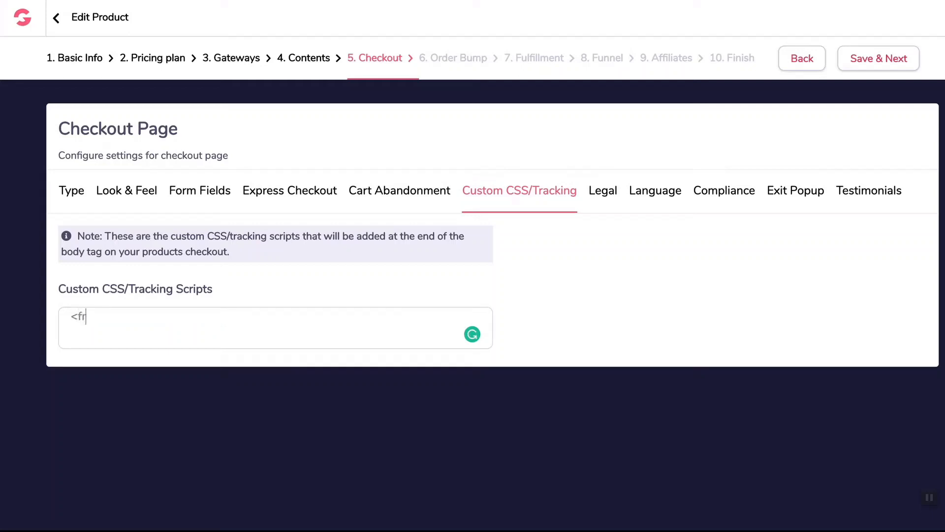
{"action": "key", "text": "BackSpace"}
{"action": "type", "text": "bcode>"}
{"action": "key", "text": "ctrl+a"}
{"action": "left_click", "coordinate": [276, 285]}
Require customers to agree to vendor specific terms and conditions, and start the legal text with "I agree to the"
{"action": "left_click", "coordinate": [597, 194]}
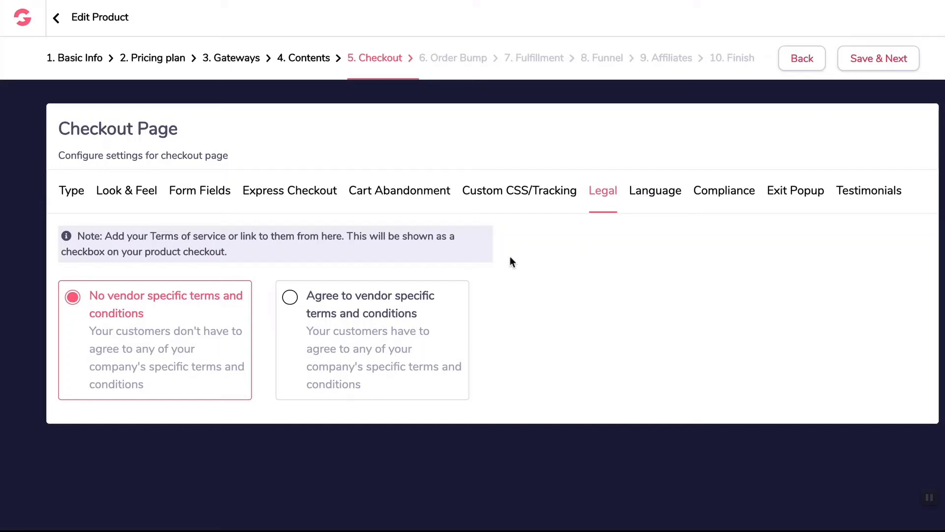
{"action": "left_click", "coordinate": [293, 301]}
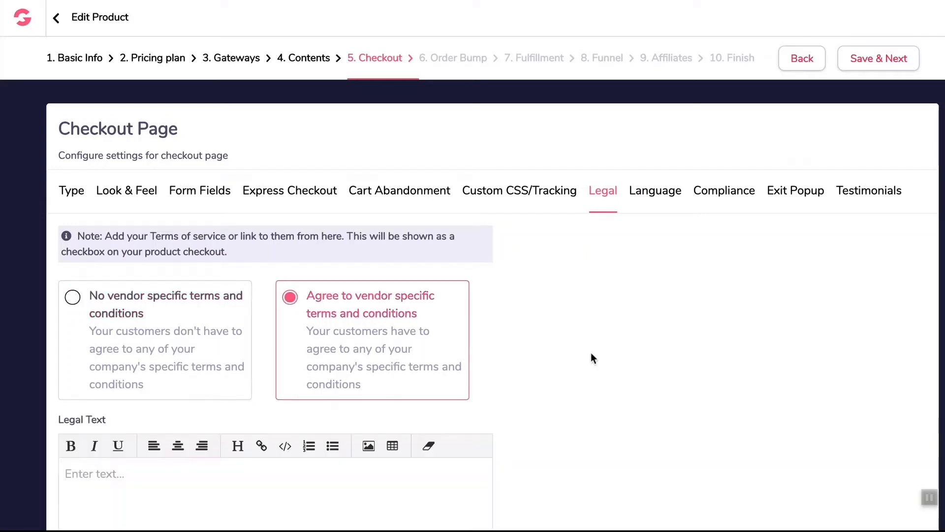
{"action": "scroll", "coordinate": [591, 357], "scroll_direction": "down", "scroll_amount": 2}
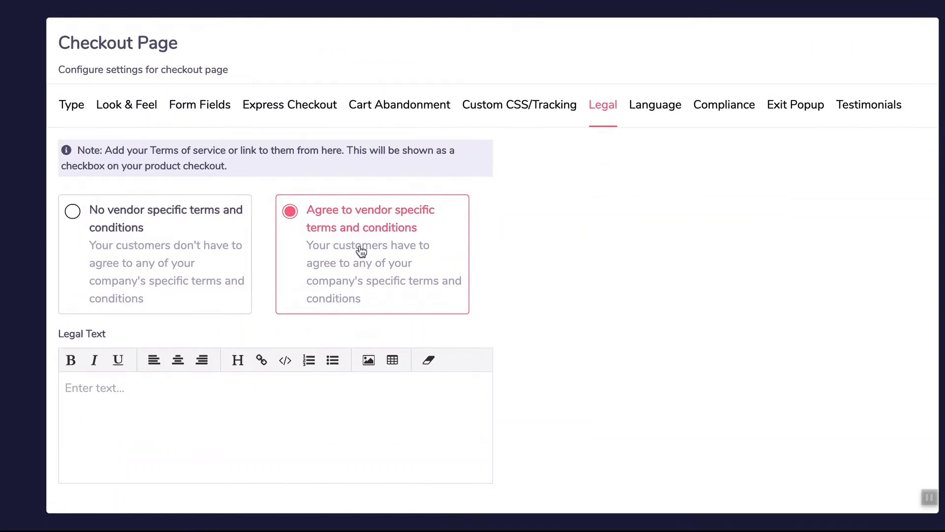
{"action": "left_click", "coordinate": [212, 415]}
{"action": "type", "text": "I a"}
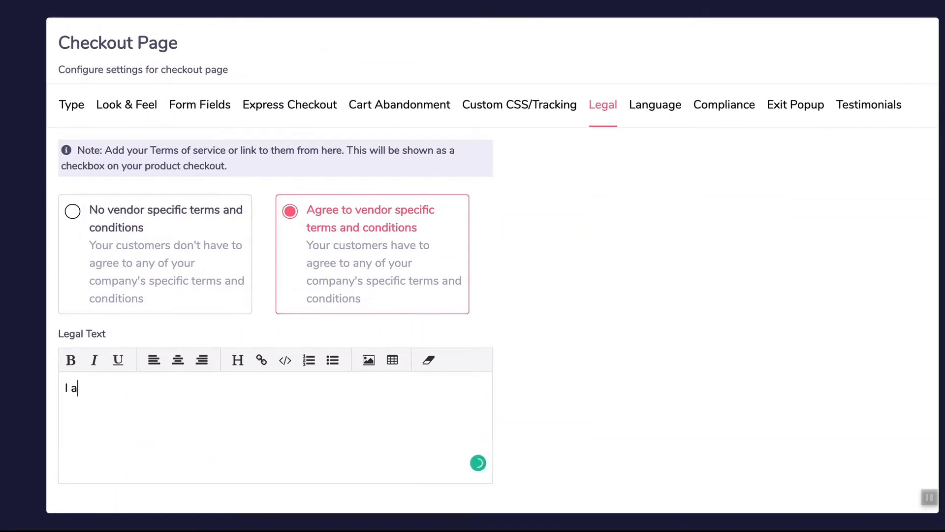
{"action": "type", "text": "gree to the terms of"}
{"action": "key", "text": "BackSpace"}
{"action": "key", "text": "BackSpace"}
{"action": "key", "text": "BackSpace"}
{"action": "key", "text": "BackSpace"}
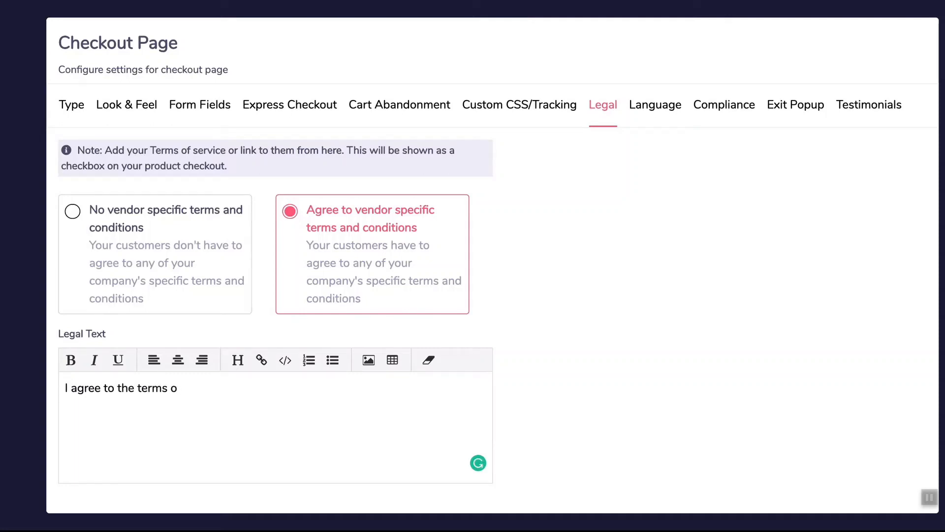
{"action": "key", "text": "BackSpace"}
{"action": "key", "text": "BackSpace"}
{"action": "key", "text": "BackSpace"}
{"action": "key", "text": "BackSpace"}
{"action": "left_click", "coordinate": [261, 360]}
{"action": "left_click", "coordinate": [163, 400]}
{"action": "type", "text": "http://groovekart.com"}
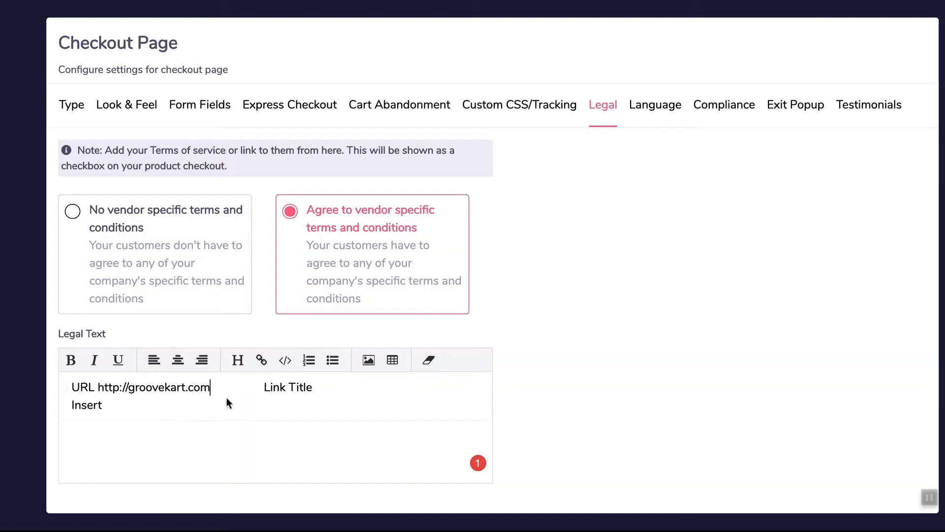
{"action": "type", "text": "/terms.html"}
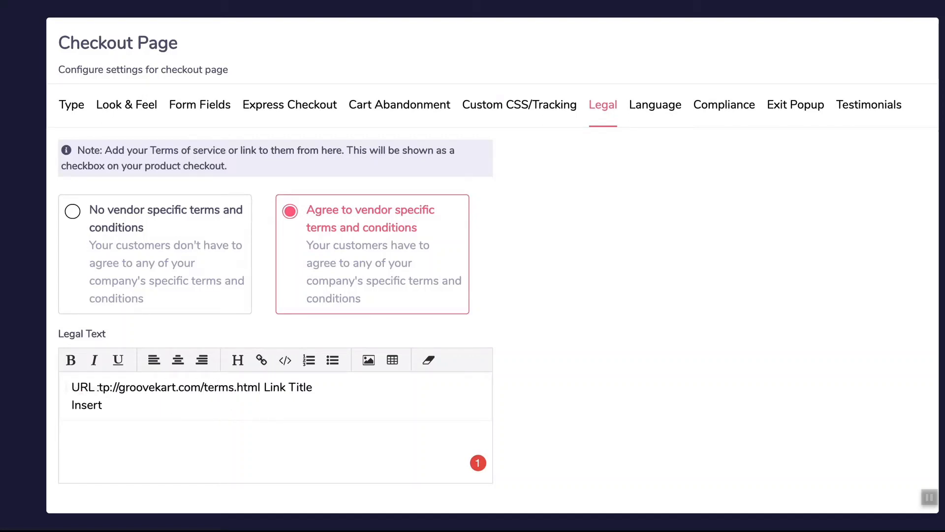
{"action": "left_click", "coordinate": [317, 397]}
{"action": "type", "text": "Terms Of"}
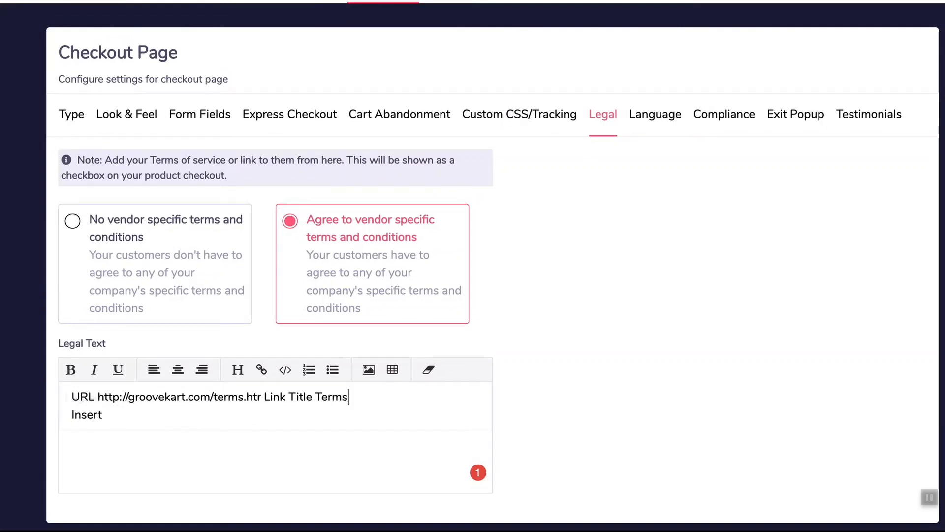
{"action": "key", "text": "BackSpace"}
{"action": "key", "text": "BackSpace"}
{"action": "type", "text": "of Service"}
{"action": "left_click", "coordinate": [88, 416]}
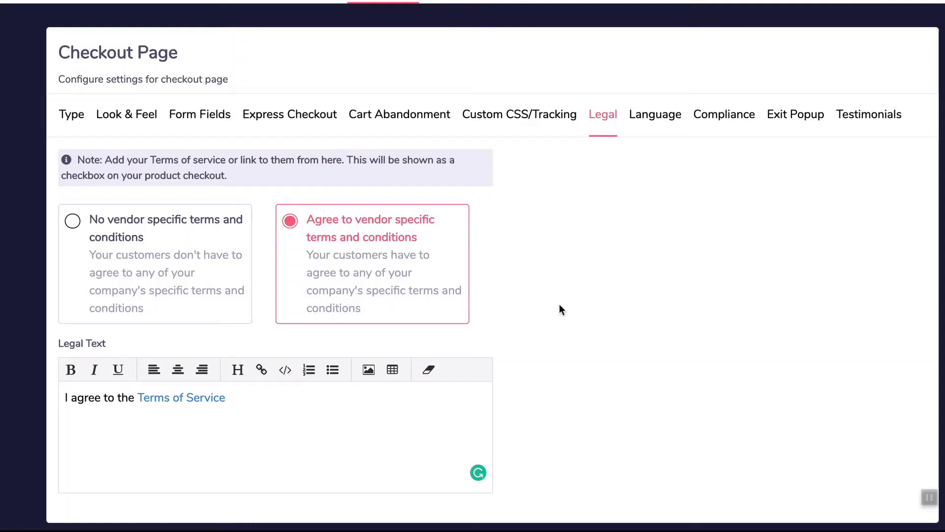
Choose English as the fixed checkout language
{"action": "left_click", "coordinate": [655, 118]}
{"action": "left_click", "coordinate": [395, 412]}
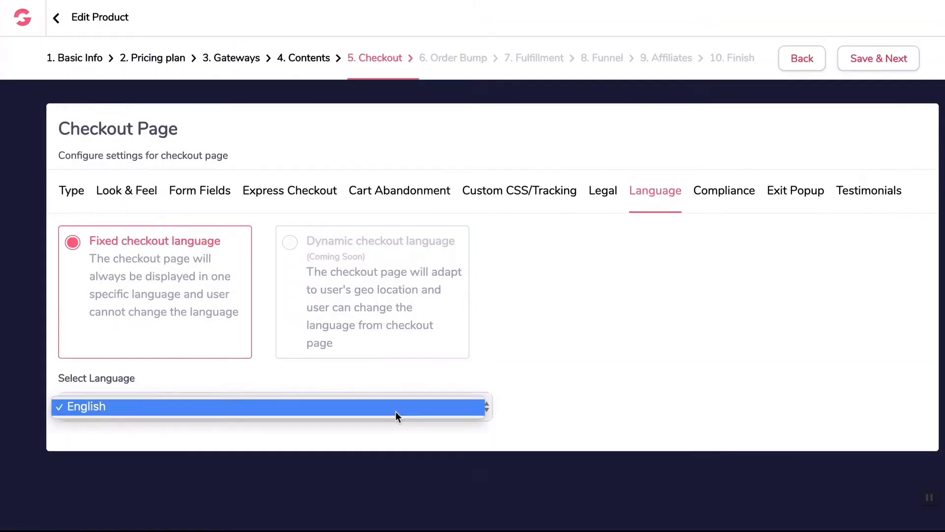
{"action": "left_click", "coordinate": [395, 412]}
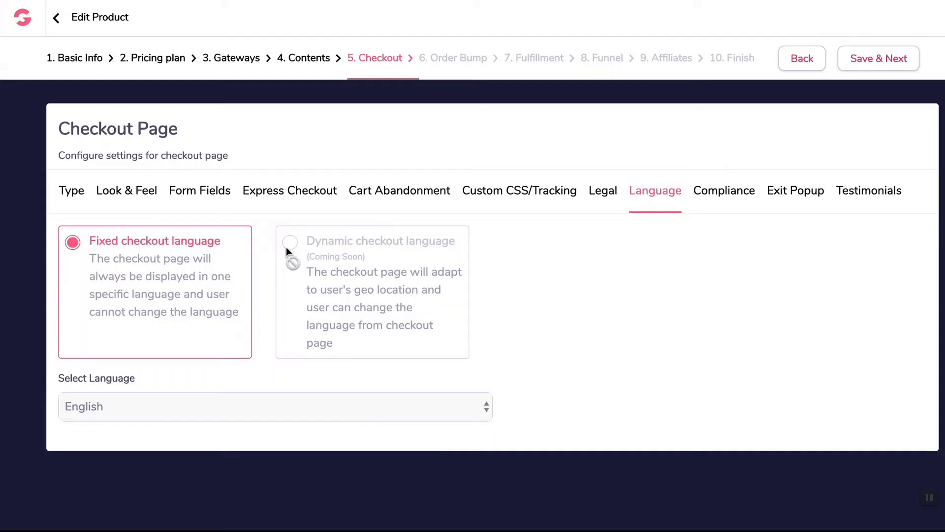
Save through the order bump settings with no bump offer and review the fulfillment content access of each pricing plan
{"action": "left_click", "coordinate": [718, 202]}
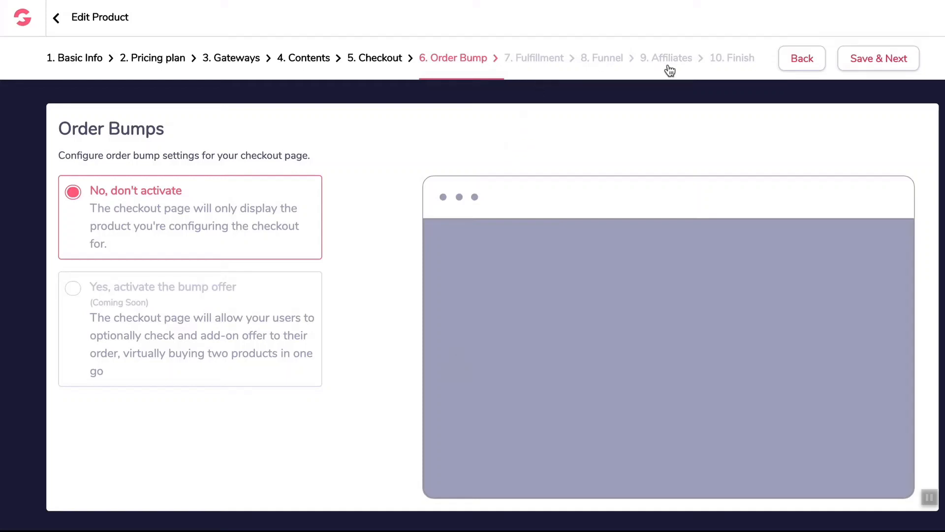
{"action": "left_click", "coordinate": [865, 70]}
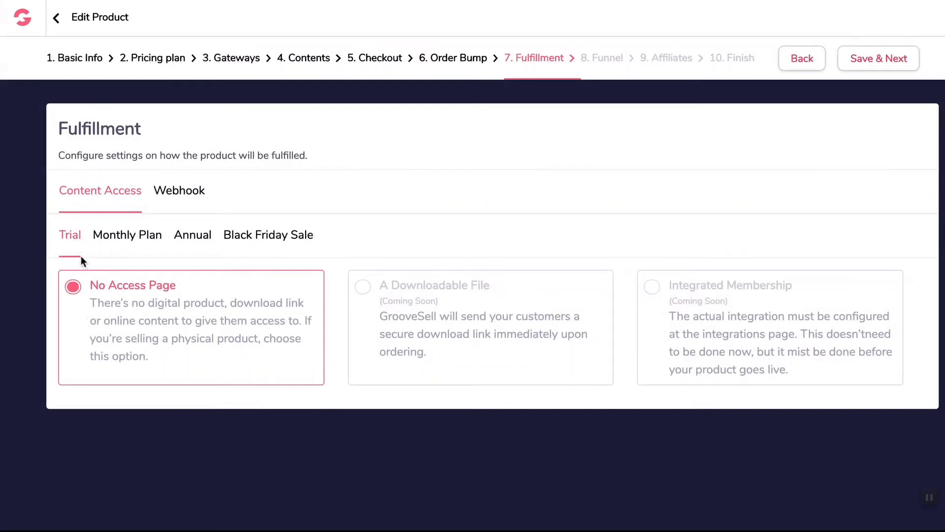
{"action": "left_click", "coordinate": [136, 245]}
{"action": "left_click", "coordinate": [206, 244]}
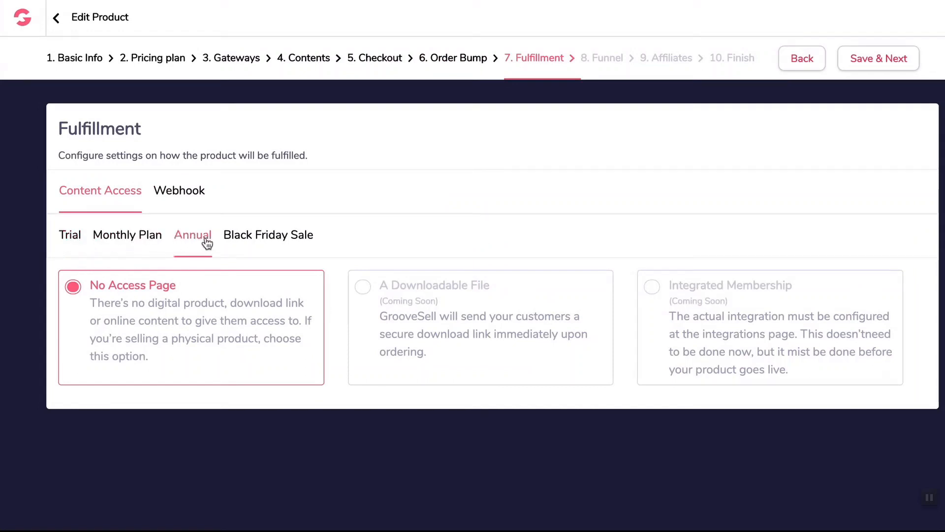
{"action": "left_click", "coordinate": [278, 244]}
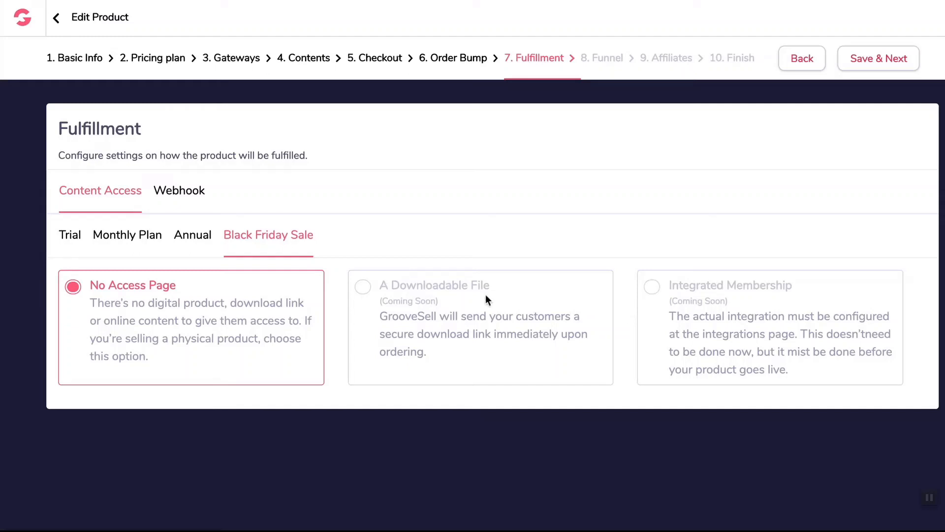
{"action": "left_click", "coordinate": [178, 190]}
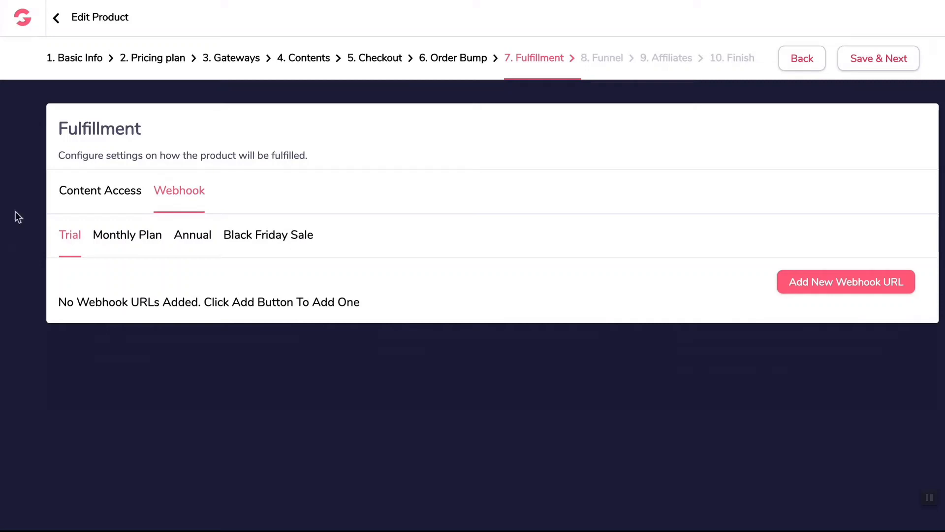
{"action": "left_click", "coordinate": [109, 241]}
{"action": "left_click", "coordinate": [211, 240]}
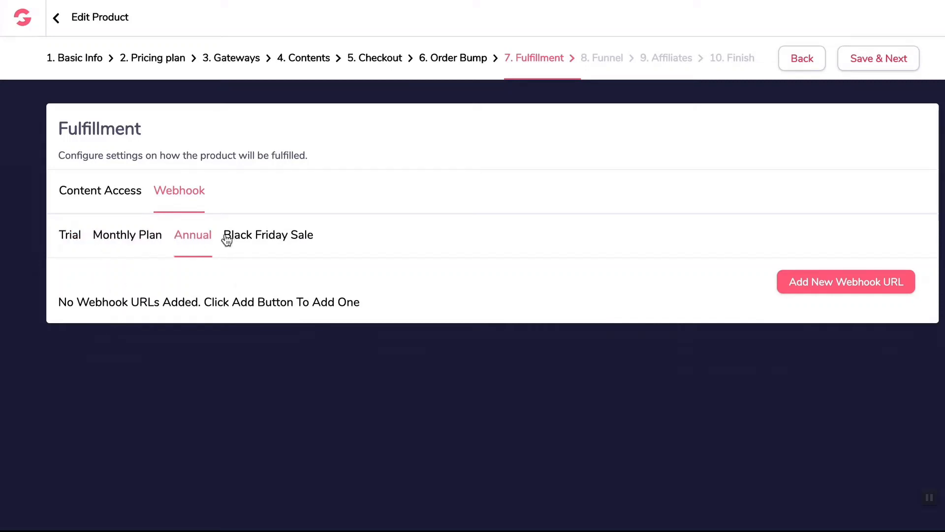
{"action": "left_click", "coordinate": [228, 240]}
{"action": "left_click", "coordinate": [70, 243]}
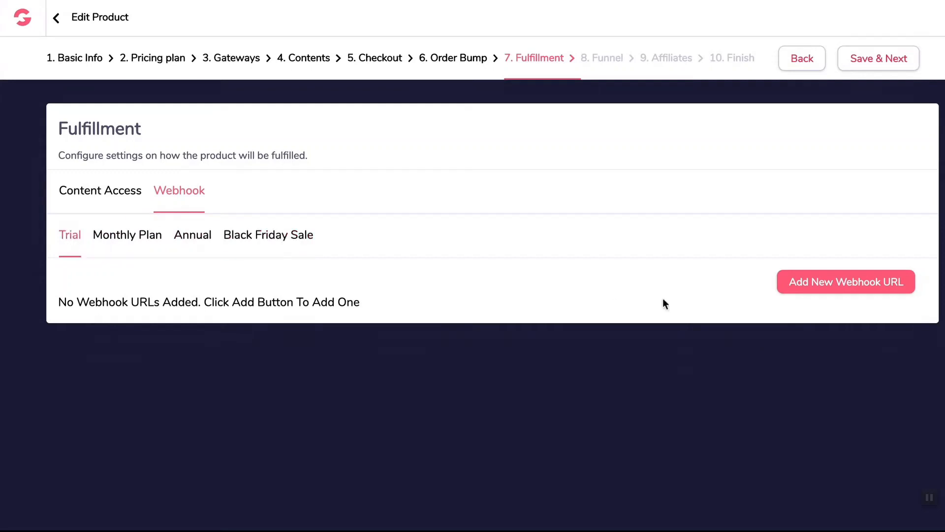
{"action": "left_click", "coordinate": [793, 281]}
{"action": "left_click", "coordinate": [124, 327]}
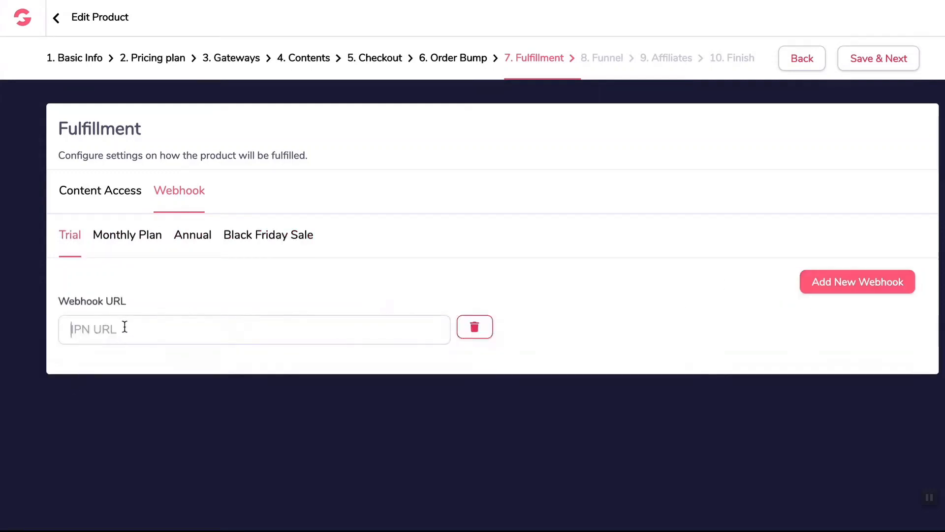
{"action": "type", "text": "http://groovekart.com/ipn"}
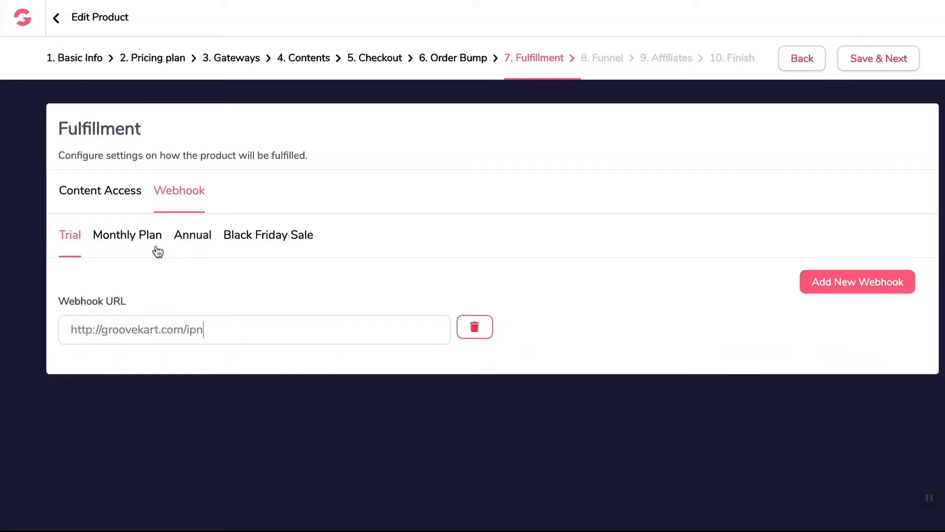
{"action": "left_click", "coordinate": [143, 241]}
{"action": "left_click", "coordinate": [807, 282]}
{"action": "left_click", "coordinate": [173, 339]}
{"action": "type", "text": "http://groovekart.com/ipn"}
{"action": "left_click", "coordinate": [192, 235]}
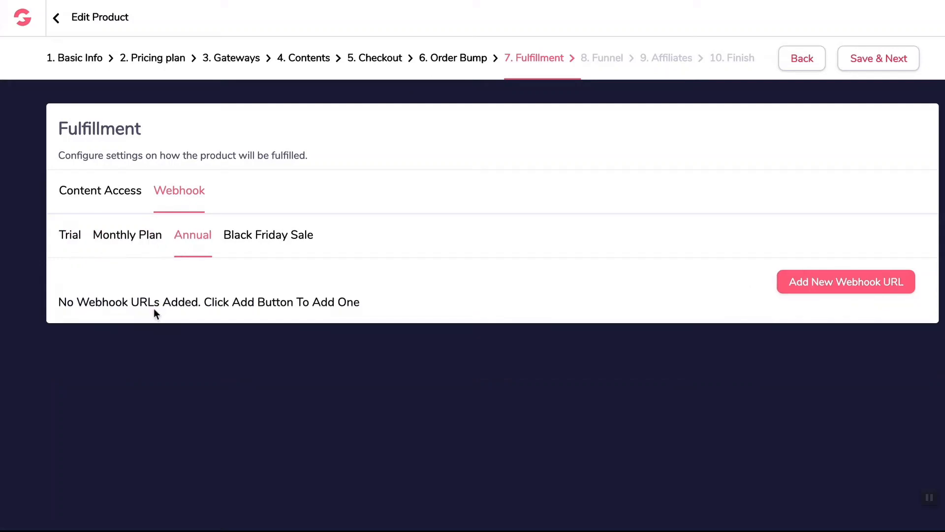
{"action": "left_click", "coordinate": [802, 291]}
{"action": "left_click", "coordinate": [200, 327]}
{"action": "type", "text": "http://groovekart.com/ipn"}
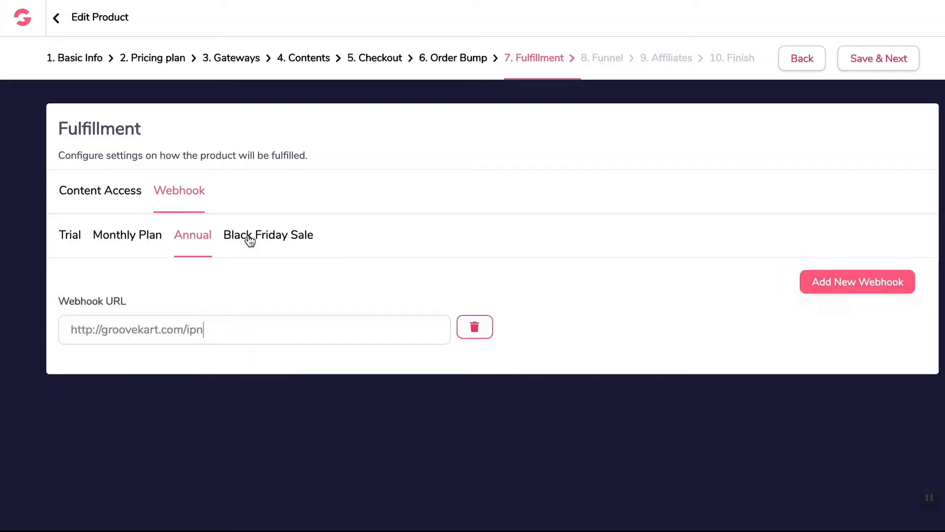
{"action": "left_click", "coordinate": [268, 241]}
{"action": "left_click", "coordinate": [846, 281]}
{"action": "left_click", "coordinate": [246, 320]}
{"action": "type", "text": "http://groovekart.com/ipn"}
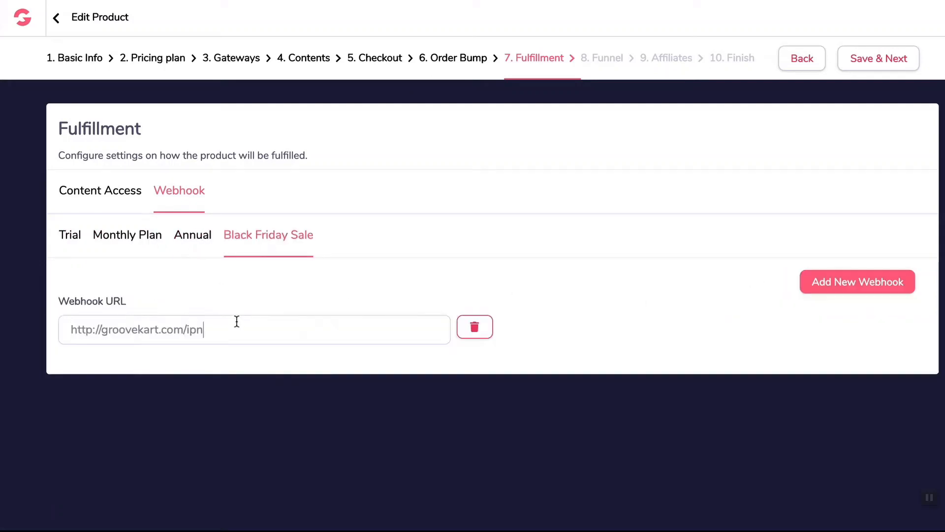
{"action": "left_click", "coordinate": [202, 244]}
{"action": "left_click", "coordinate": [126, 244]}
{"action": "left_click", "coordinate": [70, 243]}
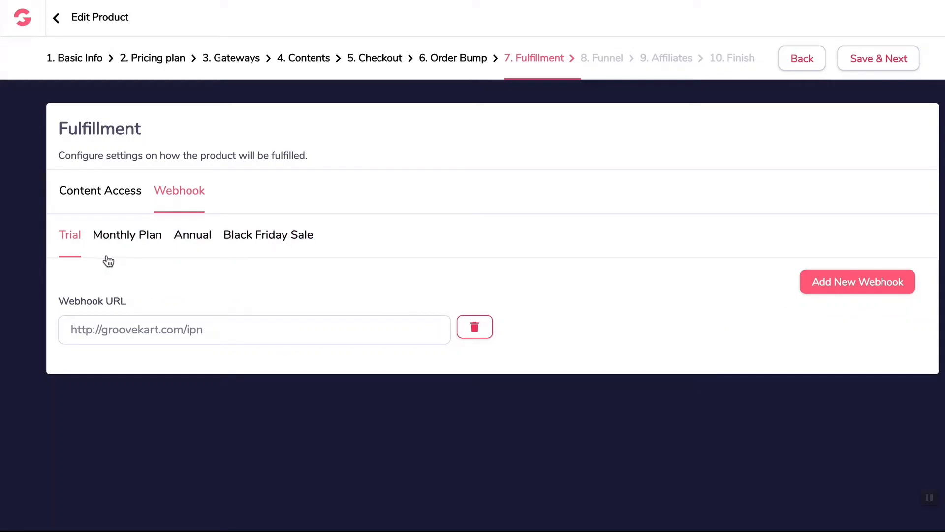
{"action": "left_click", "coordinate": [848, 290]}
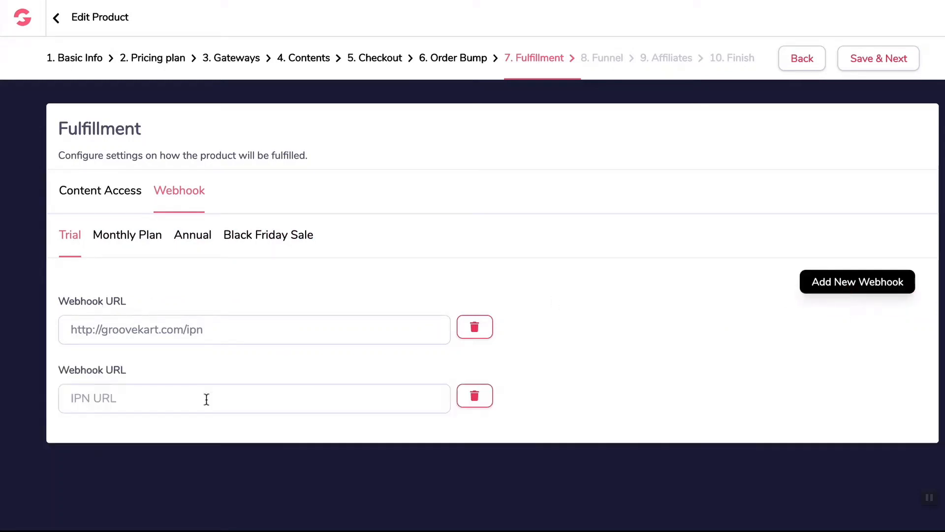
{"action": "left_click", "coordinate": [167, 397]}
{"action": "type", "text": "http://groovekart.com/ipn"}
{"action": "left_click_drag", "start_coordinate": [158, 398], "coordinate": [102, 401]}
{"action": "type", "text": "ka"}
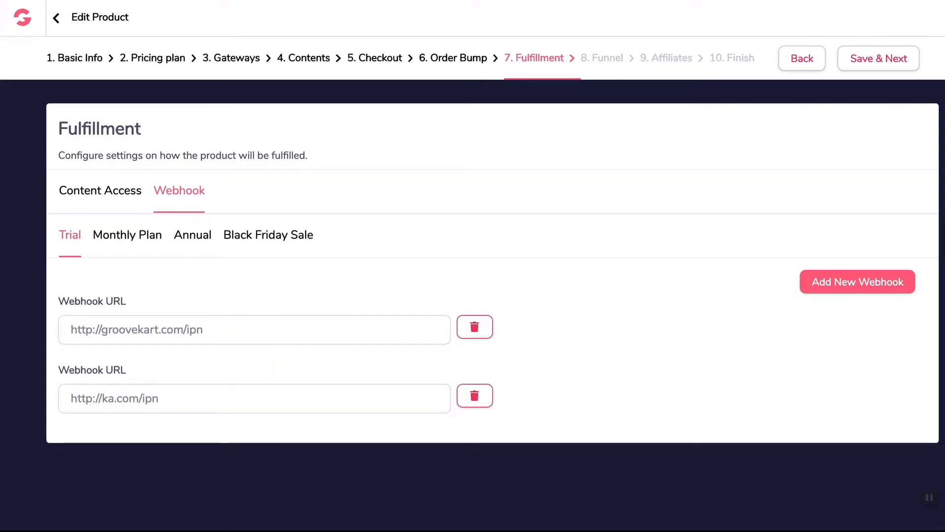
{"action": "type", "text": "jan"}
{"action": "key", "text": "BackSpace"}
{"action": "type", "text": "bi"}
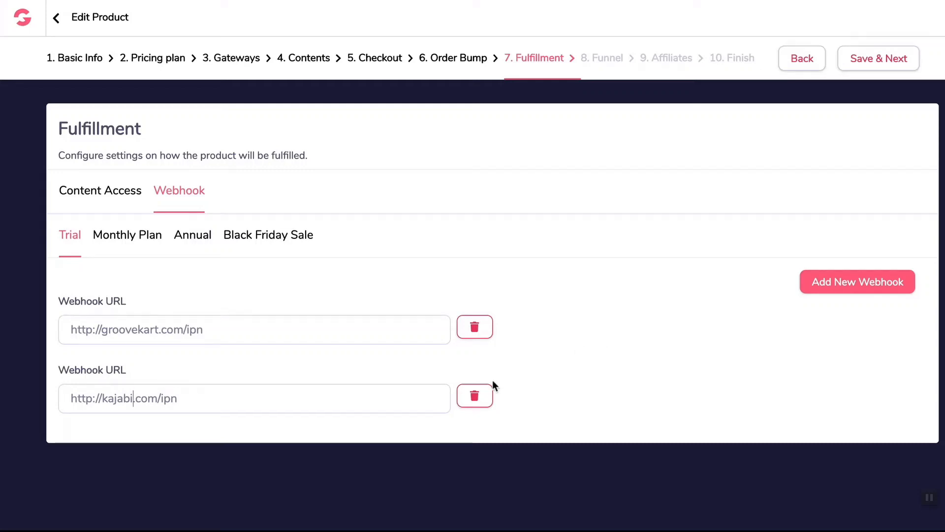
Delete the kajabi.com webhook from the Trial plan and save the fulfillment settings to continue to the funnel setup
{"action": "left_click", "coordinate": [476, 398]}
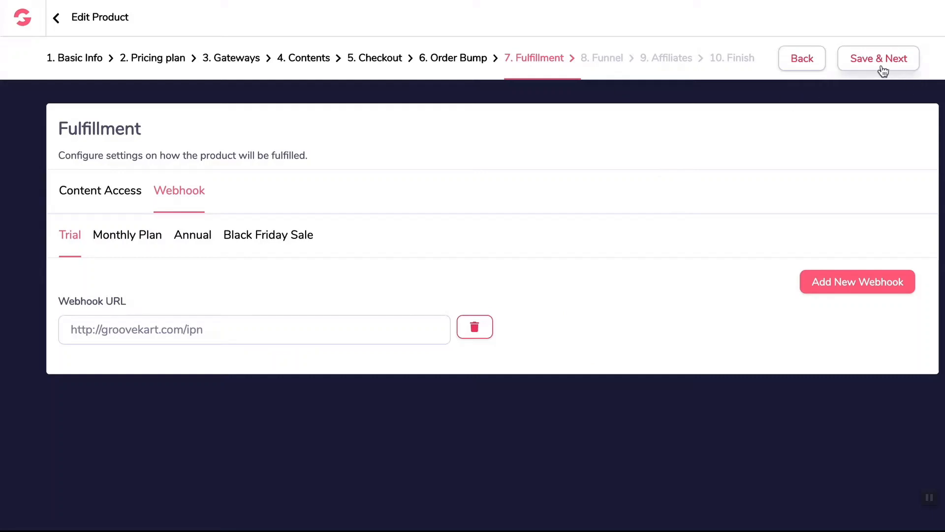
{"action": "left_click", "coordinate": [866, 65]}
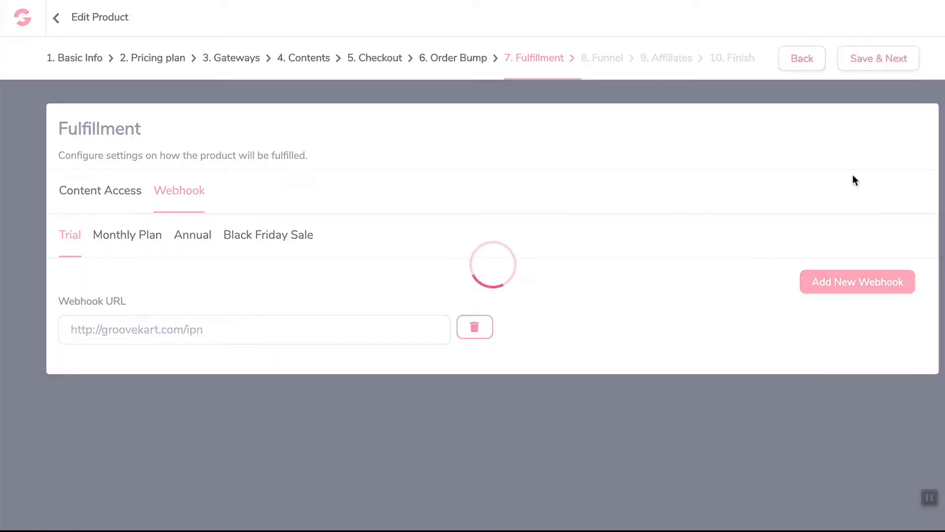
{"action": "scroll", "coordinate": [593, 172], "scroll_direction": "down", "scroll_amount": 1}
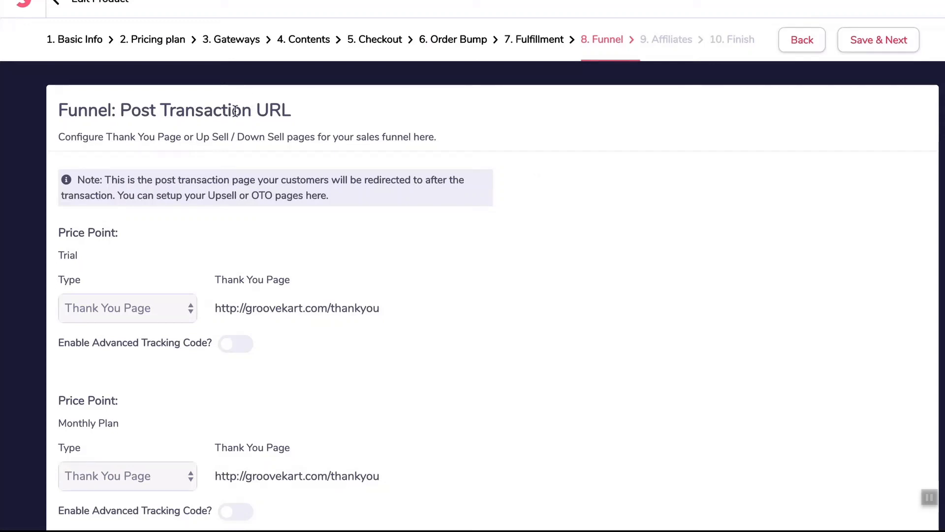
{"action": "scroll", "coordinate": [240, 109], "scroll_direction": "down", "scroll_amount": 2}
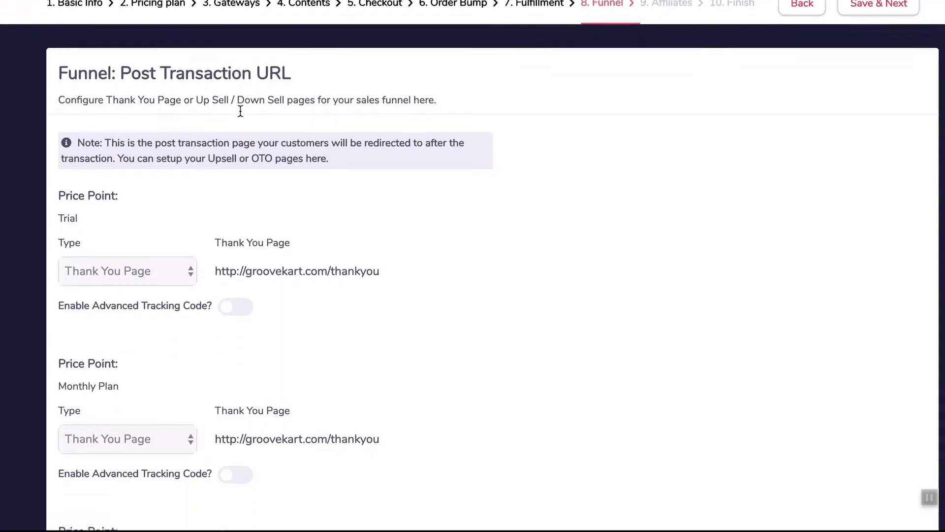
{"action": "scroll", "coordinate": [168, 211], "scroll_direction": "down", "scroll_amount": 2}
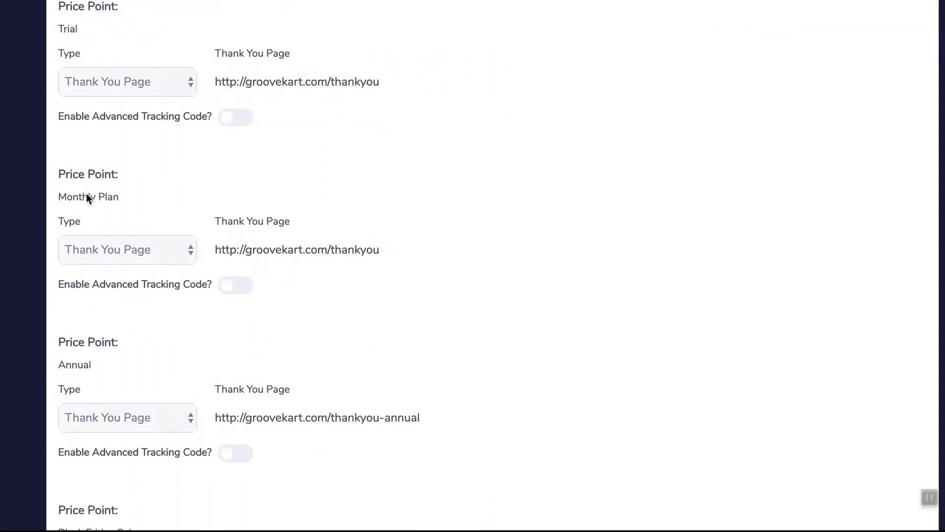
{"action": "scroll", "coordinate": [110, 379], "scroll_direction": "down", "scroll_amount": 3}
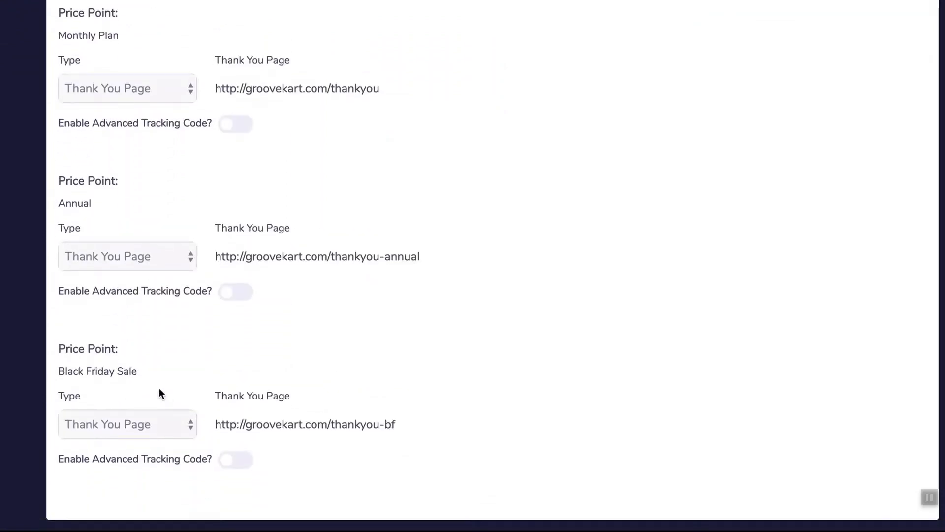
{"action": "scroll", "coordinate": [159, 389], "scroll_direction": "up", "scroll_amount": 6}
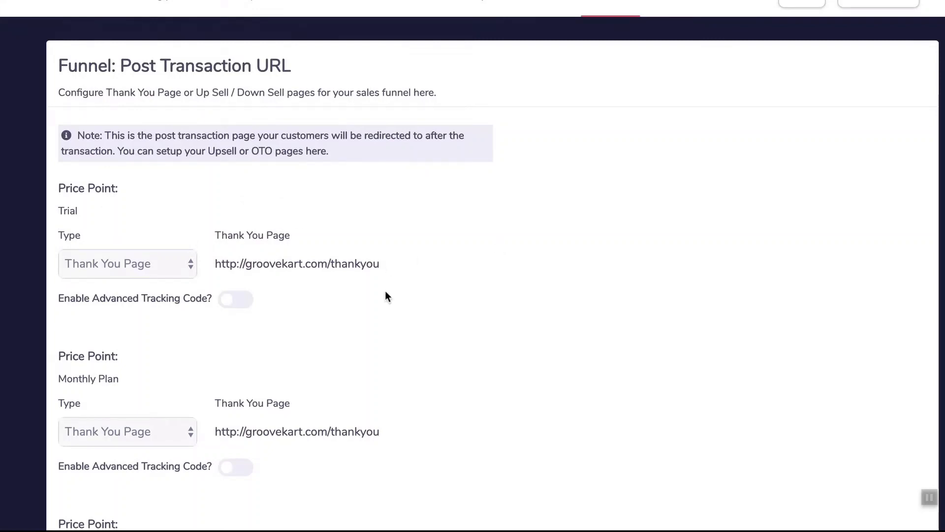
{"action": "scroll", "coordinate": [385, 290], "scroll_direction": "down", "scroll_amount": 1}
{"action": "left_click", "coordinate": [140, 252]}
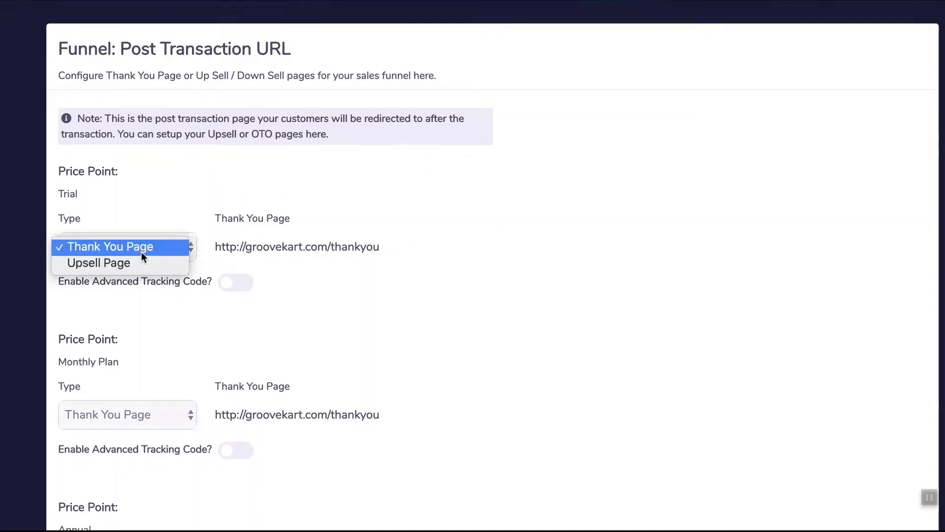
{"action": "left_click", "coordinate": [134, 262]}
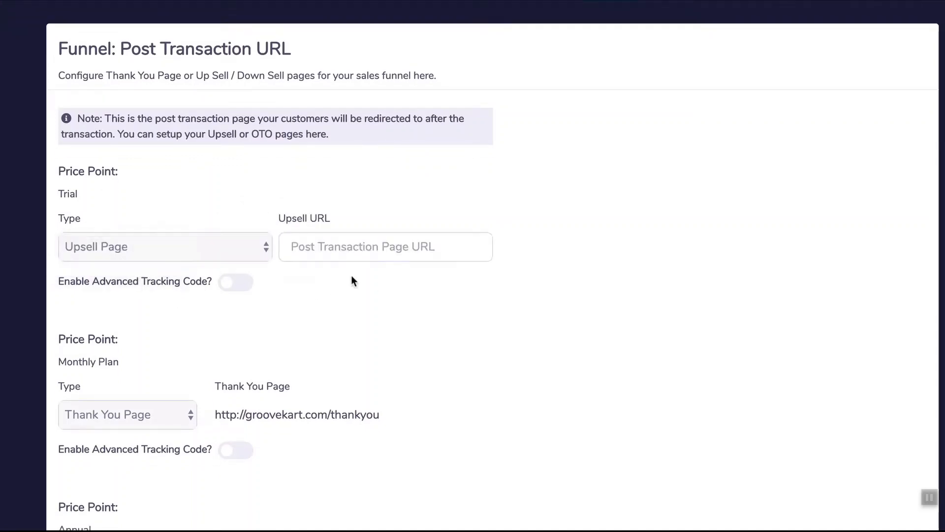
{"action": "left_click", "coordinate": [345, 247]}
{"action": "scroll", "coordinate": [353, 250], "scroll_direction": "down", "scroll_amount": 1}
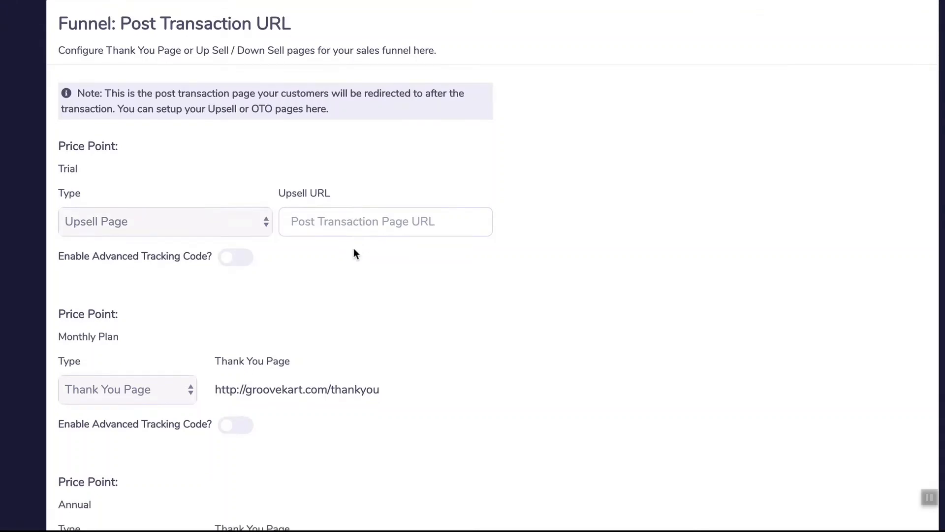
{"action": "type", "text": "http://groovekart.com/special-offer"}
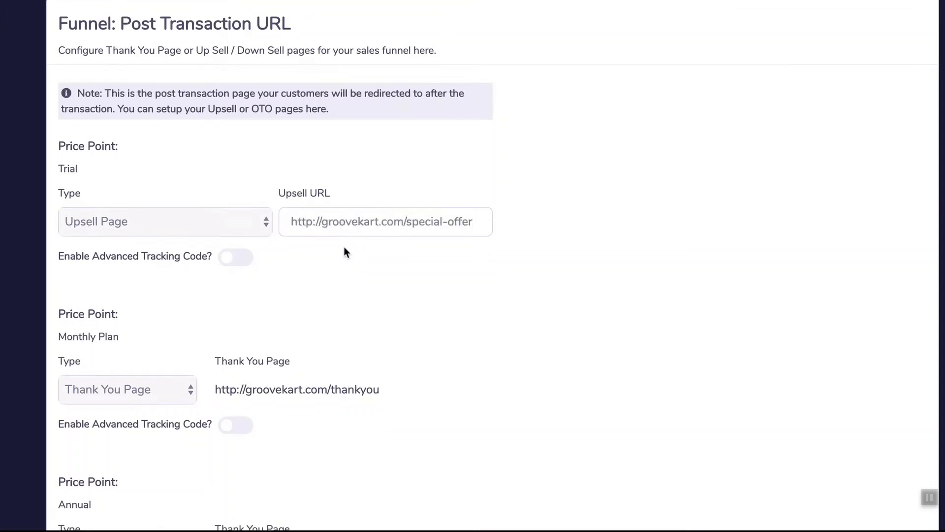
{"action": "scroll", "coordinate": [343, 252], "scroll_direction": "down", "scroll_amount": 4}
{"action": "left_click", "coordinate": [107, 283]}
{"action": "left_click", "coordinate": [113, 305]}
{"action": "left_click", "coordinate": [353, 293]}
{"action": "type", "text": "http://groovekart.com/special-offer"}
{"action": "scroll", "coordinate": [296, 293], "scroll_direction": "down", "scroll_amount": 6}
{"action": "left_click", "coordinate": [140, 288]}
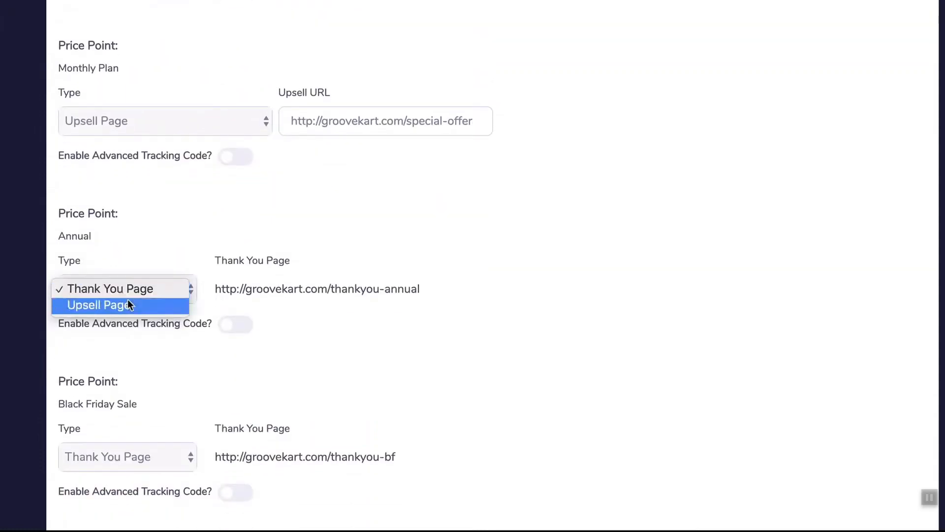
{"action": "key", "text": "Return"}
{"action": "left_click", "coordinate": [365, 291]}
{"action": "type", "text": "http://groovekart.com/special-offer"}
{"action": "scroll", "coordinate": [365, 291], "scroll_direction": "down", "scroll_amount": 2}
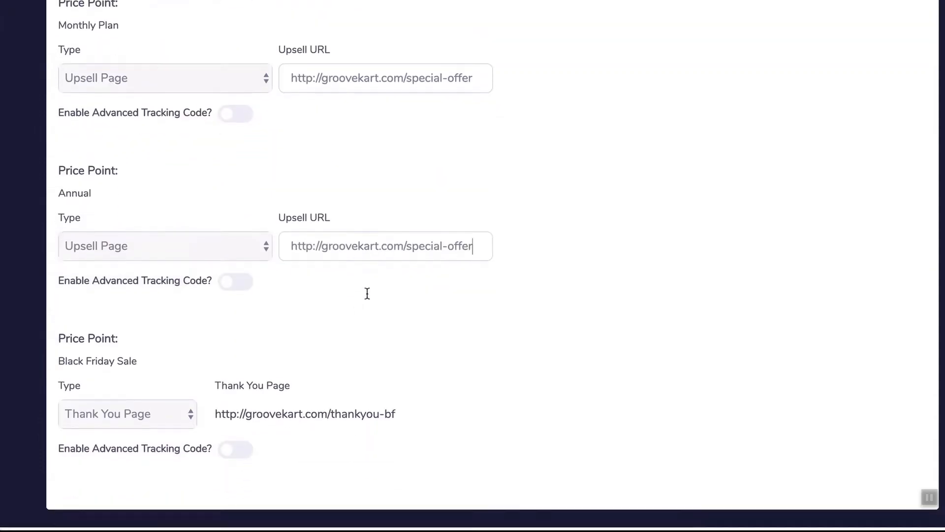
{"action": "left_click", "coordinate": [126, 418]}
{"action": "left_click", "coordinate": [169, 432]}
{"action": "left_click", "coordinate": [358, 416]}
{"action": "type", "text": "http://groovekart.com/special-offer"}
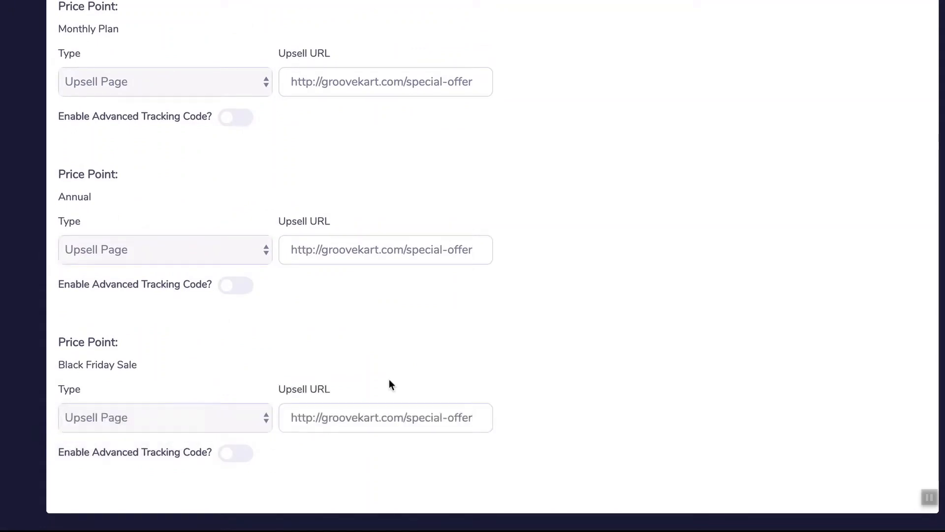
Append -bf to the Black Friday Sale plan's upsell URL
{"action": "scroll", "coordinate": [391, 375], "scroll_direction": "up", "scroll_amount": 3}
{"action": "scroll", "coordinate": [391, 369], "scroll_direction": "down", "scroll_amount": 3}
{"action": "type", "text": "-b f"}
{"action": "key", "text": "BackSpace"}
{"action": "key", "text": "BackSpace"}
{"action": "type", "text": "f"}
{"action": "scroll", "coordinate": [468, 269], "scroll_direction": "up", "scroll_amount": 1}
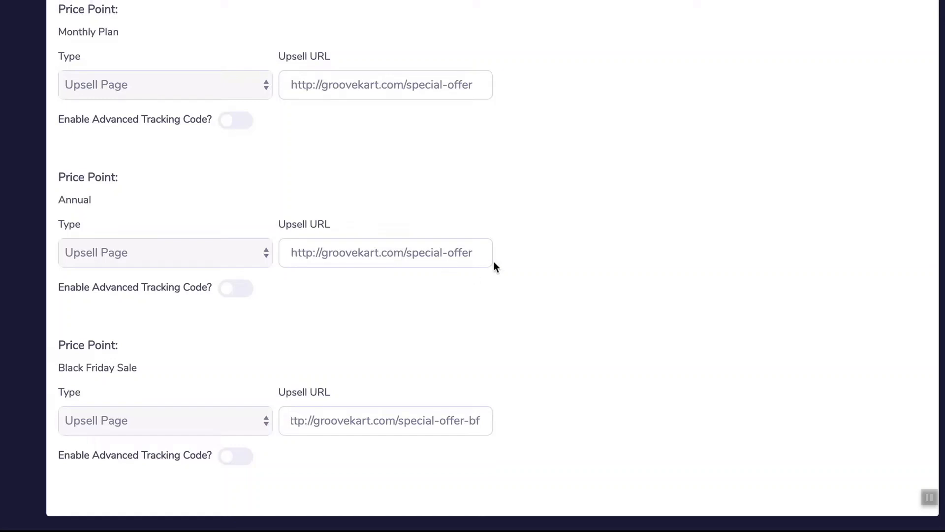
Append -annual to the Annual plan's upsell URL
{"action": "scroll", "coordinate": [451, 257], "scroll_direction": "up", "scroll_amount": 3}
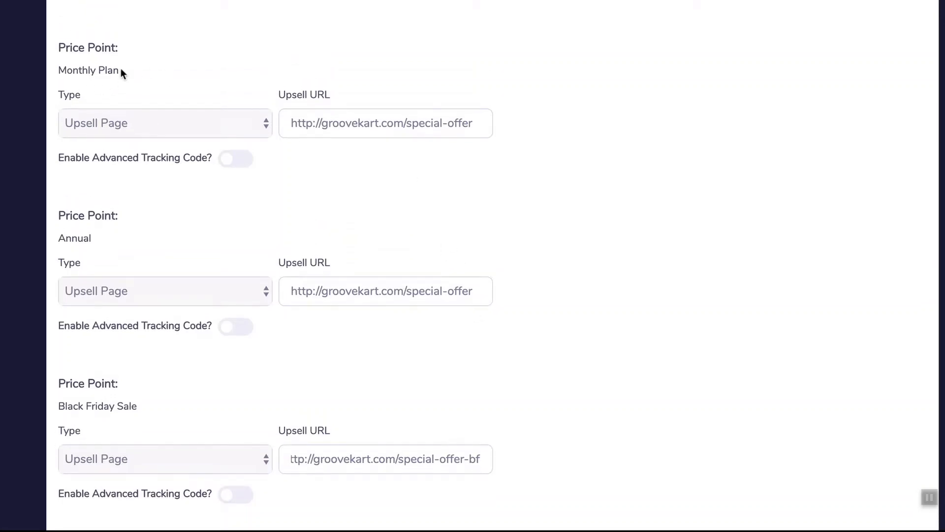
{"action": "scroll", "coordinate": [120, 172], "scroll_direction": "up", "scroll_amount": 3}
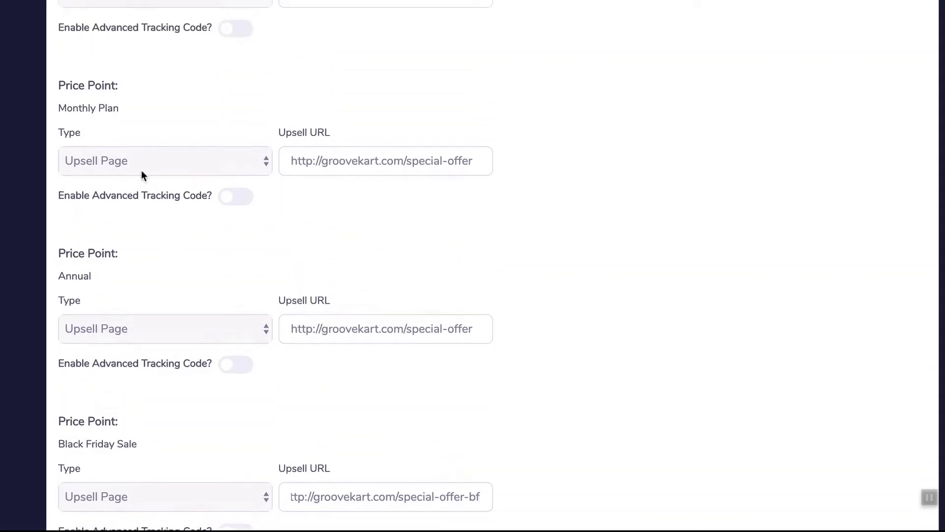
{"action": "left_click", "coordinate": [482, 335]}
{"action": "type", "text": "-"}
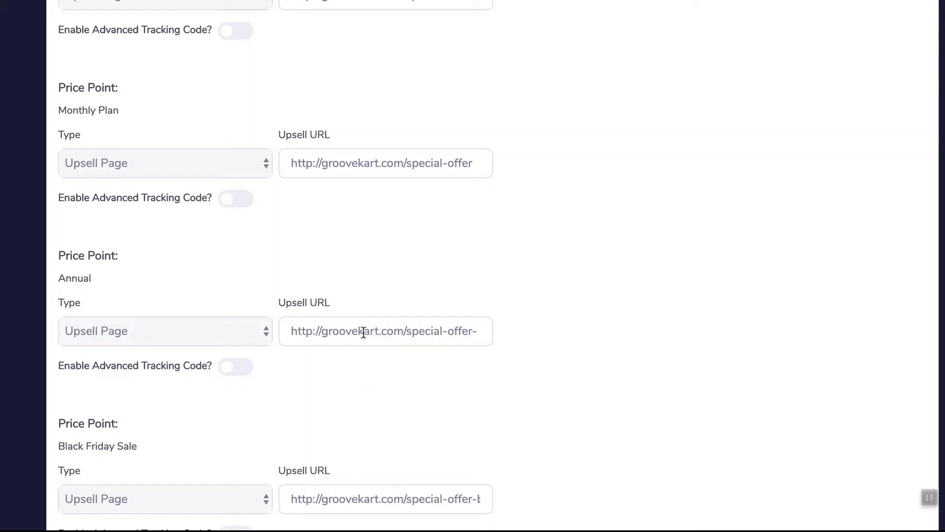
{"action": "type", "text": "s"}
{"action": "key", "text": "BackSpace"}
{"action": "type", "text": "annual"}
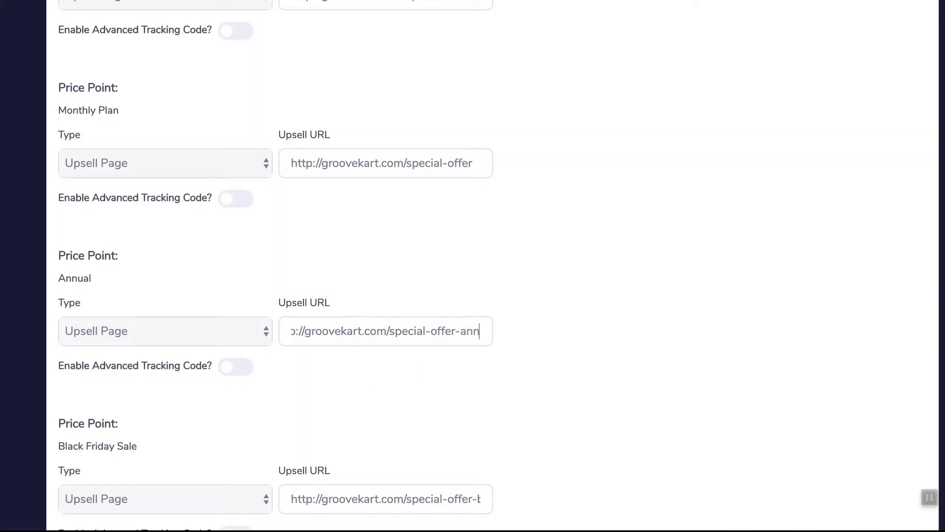
{"action": "left_click_drag", "start_coordinate": [426, 330], "coordinate": [275, 333]}
{"action": "left_click", "coordinate": [301, 350]}
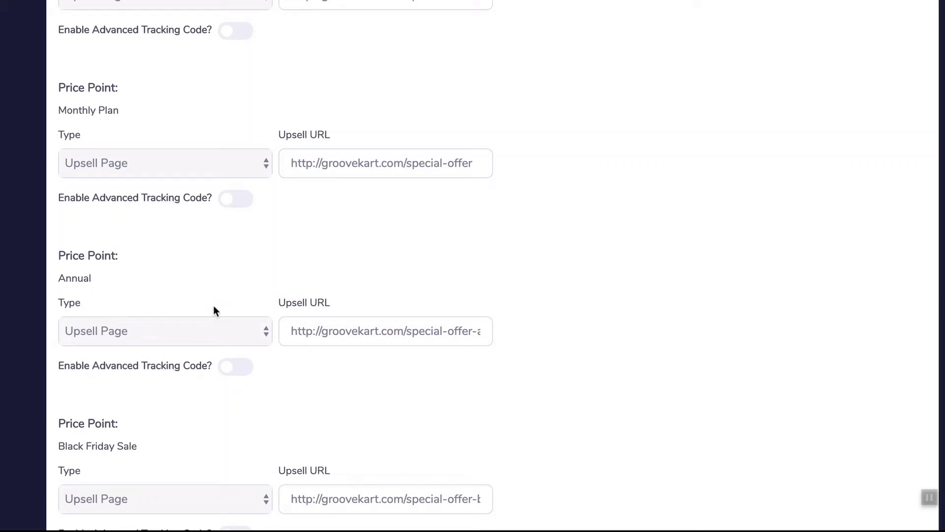
{"action": "scroll", "coordinate": [217, 302], "scroll_direction": "up", "scroll_amount": 1}
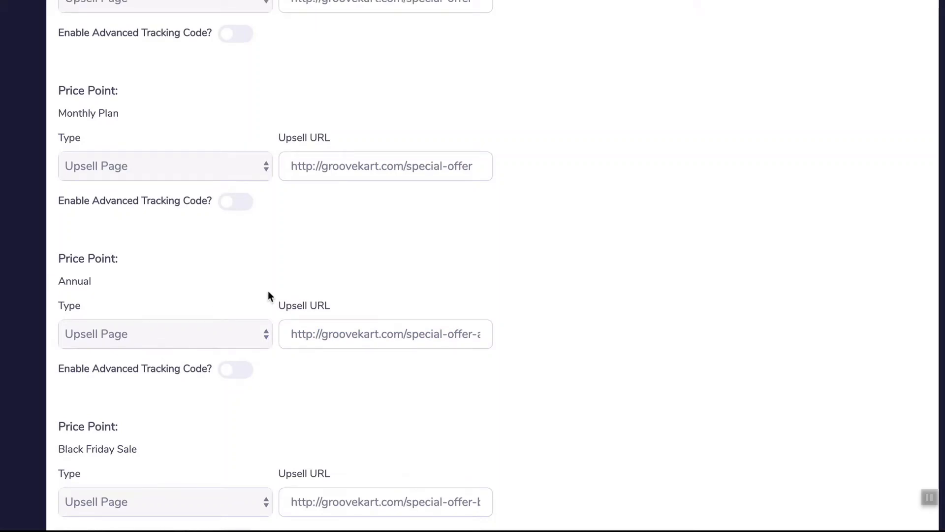
{"action": "scroll", "coordinate": [491, 325], "scroll_direction": "up", "scroll_amount": 6}
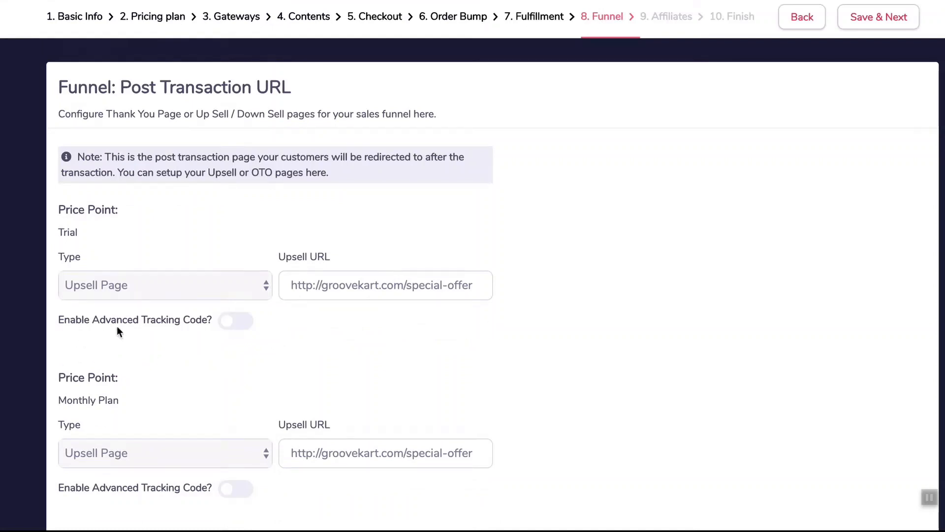
{"action": "scroll", "coordinate": [304, 323], "scroll_direction": "down", "scroll_amount": 1}
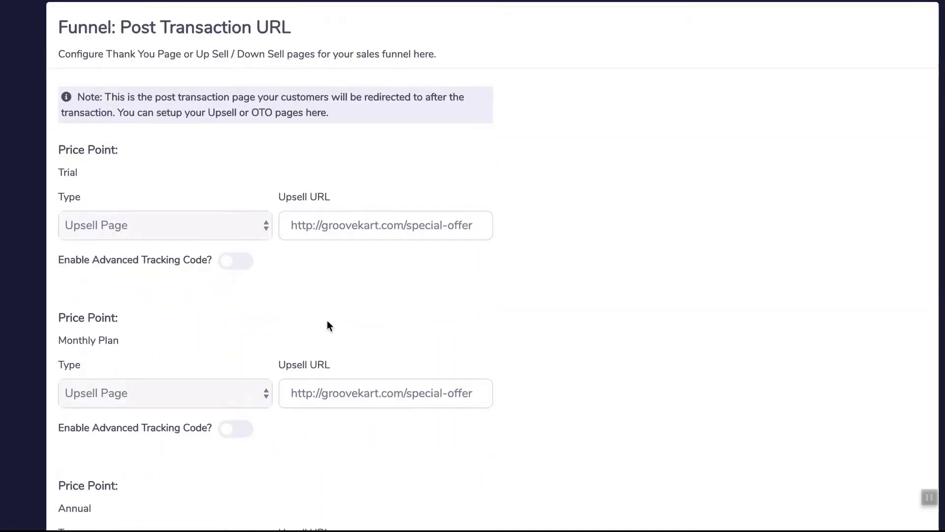
{"action": "triple_click", "coordinate": [366, 227]}
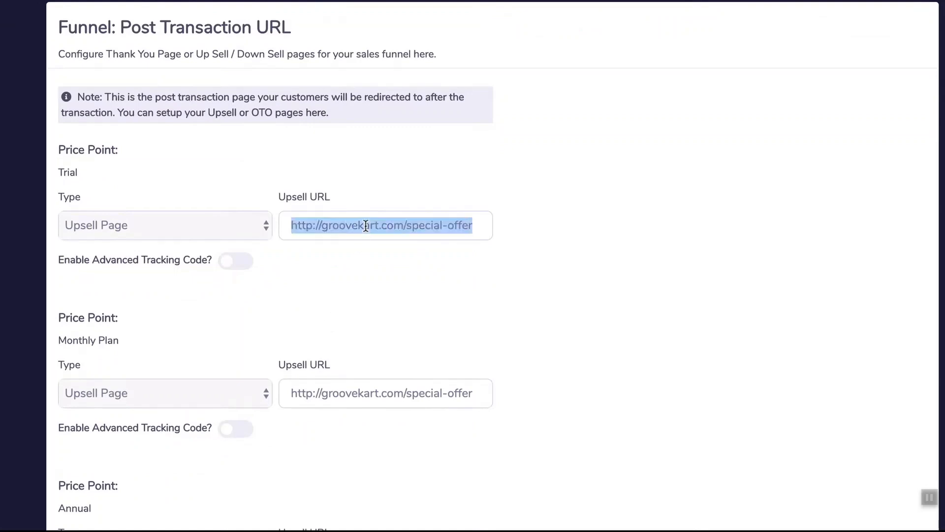
{"action": "triple_click", "coordinate": [340, 394]}
{"action": "key", "text": "ctrl+c"}
{"action": "left_click", "coordinate": [338, 392]}
{"action": "scroll", "coordinate": [337, 393], "scroll_direction": "down", "scroll_amount": 3}
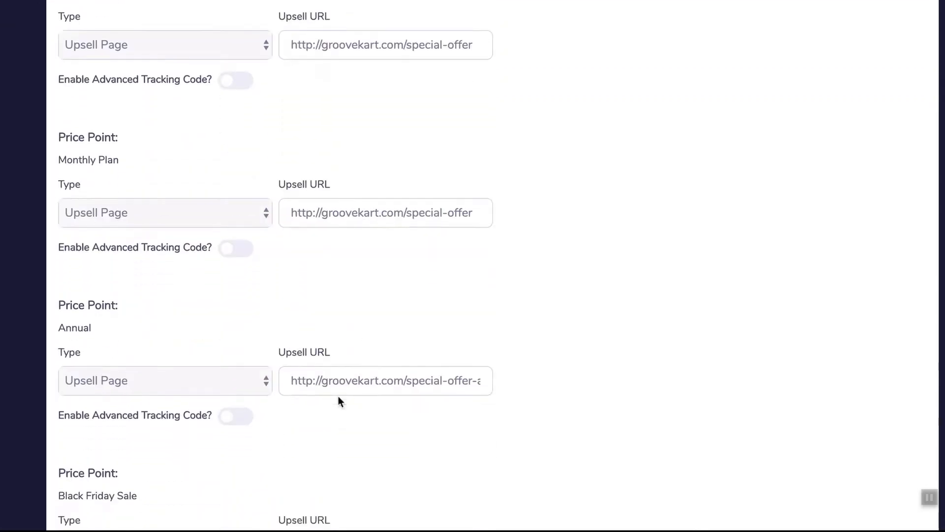
{"action": "triple_click", "coordinate": [331, 371]}
{"action": "key", "text": "ctrl+v"}
{"action": "scroll", "coordinate": [331, 371], "scroll_direction": "down", "scroll_amount": 2}
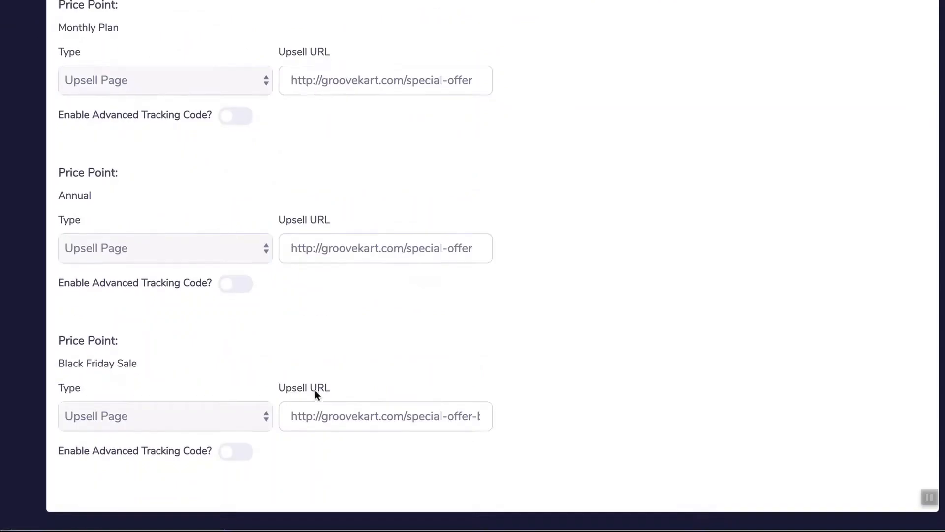
{"action": "triple_click", "coordinate": [320, 412]}
{"action": "key", "text": "ctrl+v"}
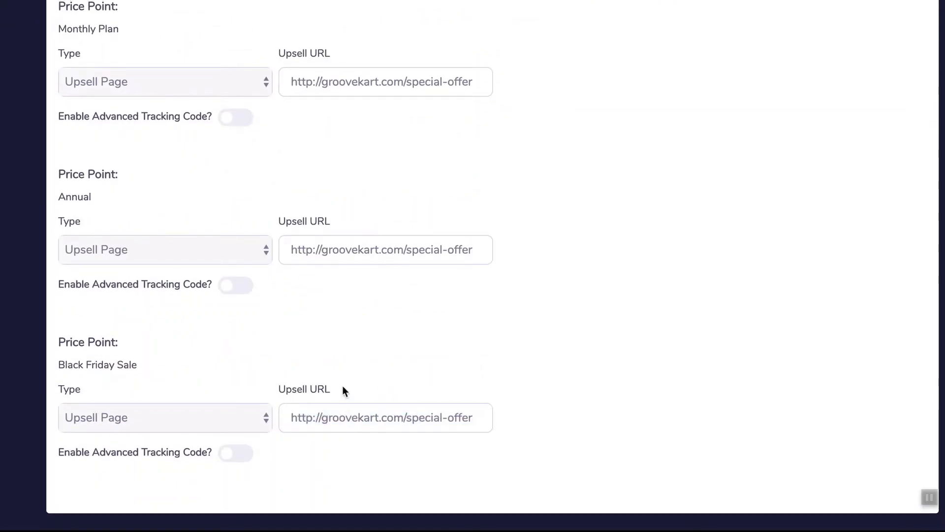
Enable advanced tracking code for the Trial price point and enter <FB value=99> as its code
{"action": "scroll", "coordinate": [340, 387], "scroll_direction": "up", "scroll_amount": 6}
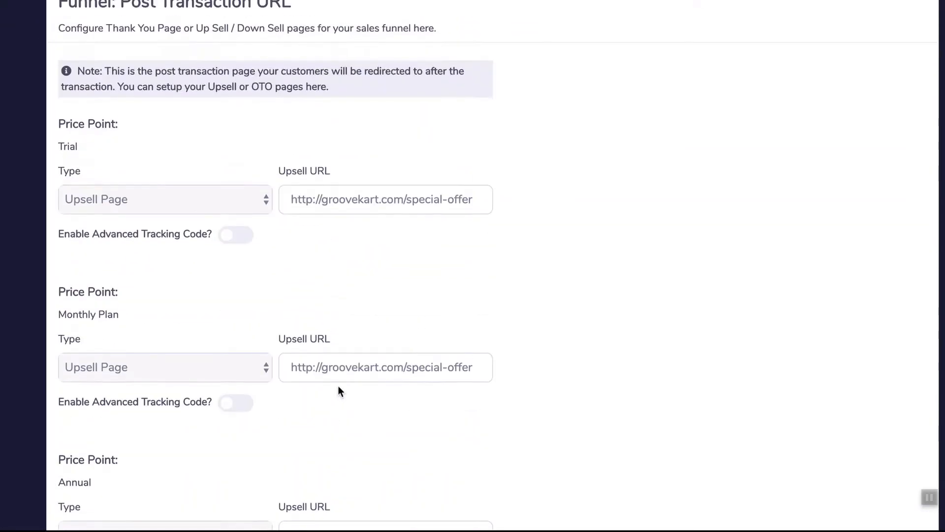
{"action": "scroll", "coordinate": [377, 308], "scroll_direction": "up", "scroll_amount": 1}
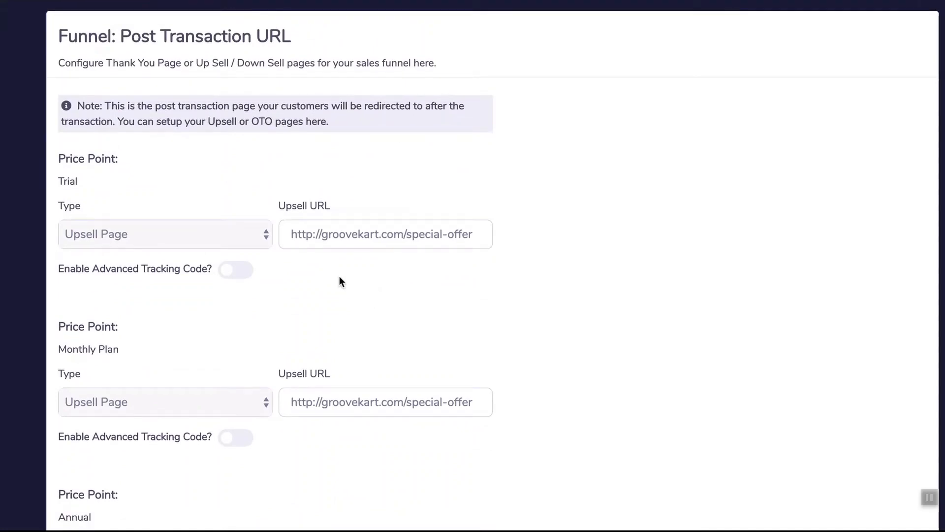
{"action": "left_click_drag", "start_coordinate": [118, 36], "coordinate": [278, 36]}
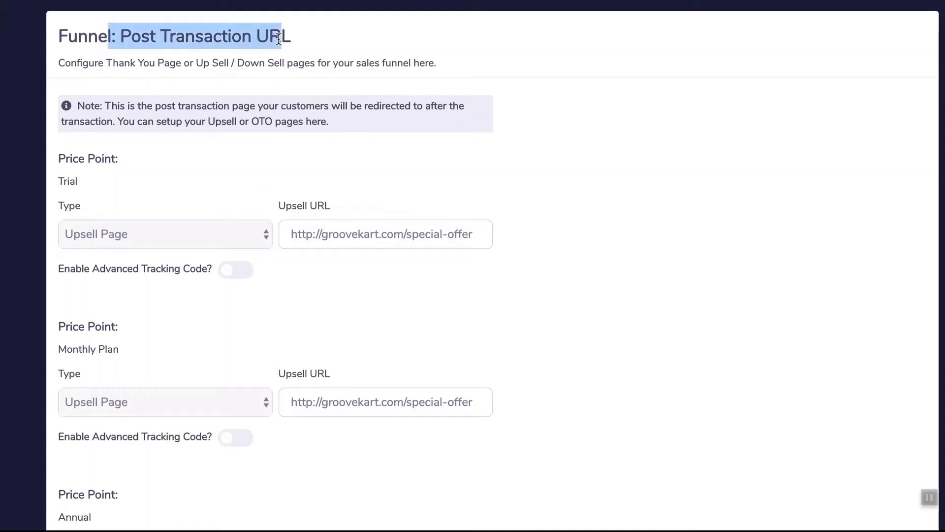
{"action": "left_click", "coordinate": [345, 321]}
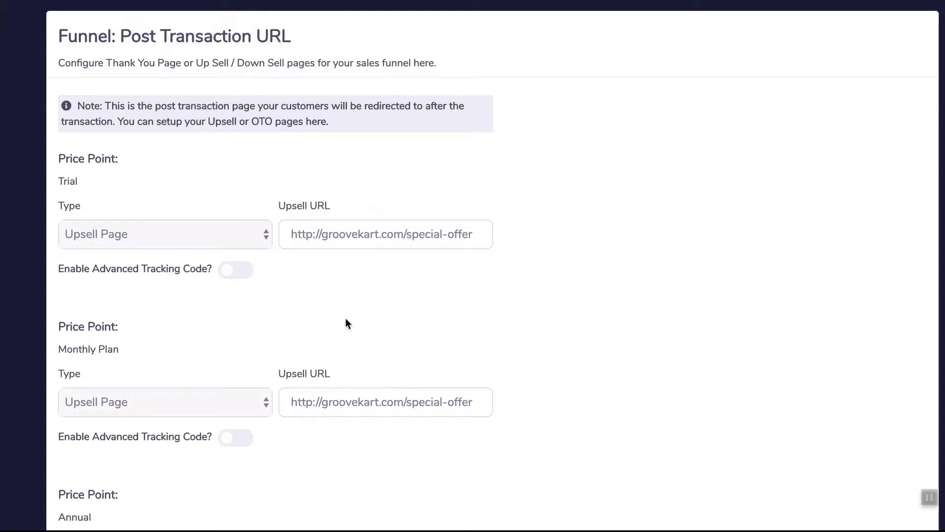
{"action": "left_click", "coordinate": [238, 272]}
{"action": "left_click", "coordinate": [203, 300]}
{"action": "type", "text": "<"}
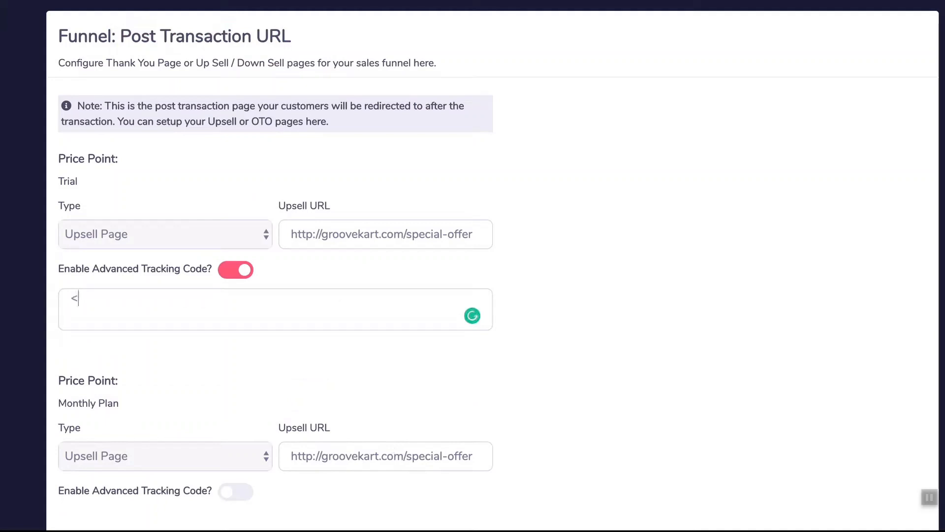
{"action": "type", "text": "FB value=99>"}
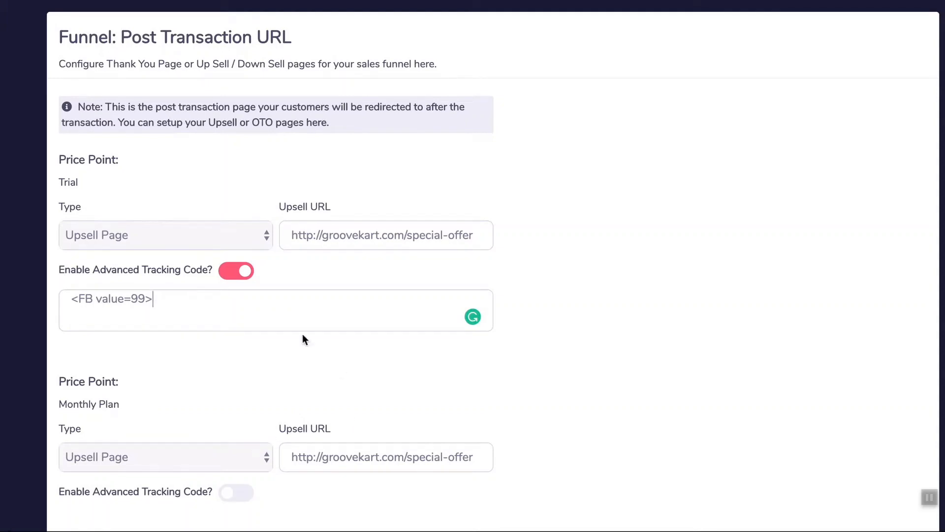
{"action": "scroll", "coordinate": [291, 340], "scroll_direction": "down", "scroll_amount": 1}
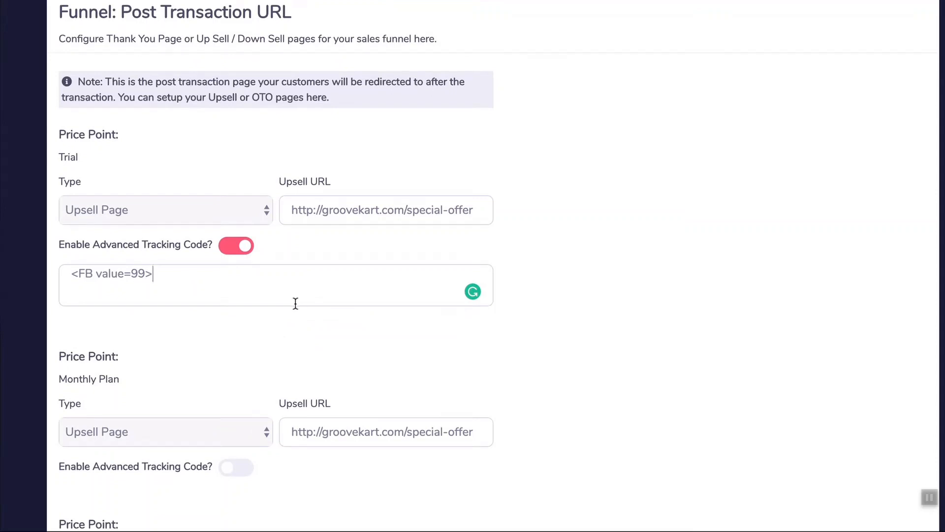
{"action": "scroll", "coordinate": [295, 303], "scroll_direction": "down", "scroll_amount": 1}
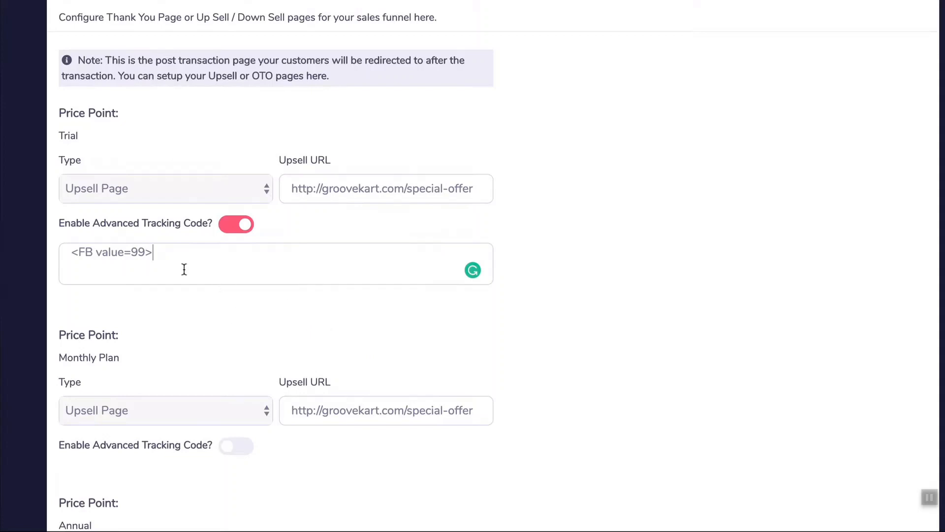
{"action": "left_click_drag", "start_coordinate": [186, 259], "coordinate": [72, 254]}
{"action": "left_click", "coordinate": [333, 189]}
{"action": "scroll", "coordinate": [279, 357], "scroll_direction": "down", "scroll_amount": 5}
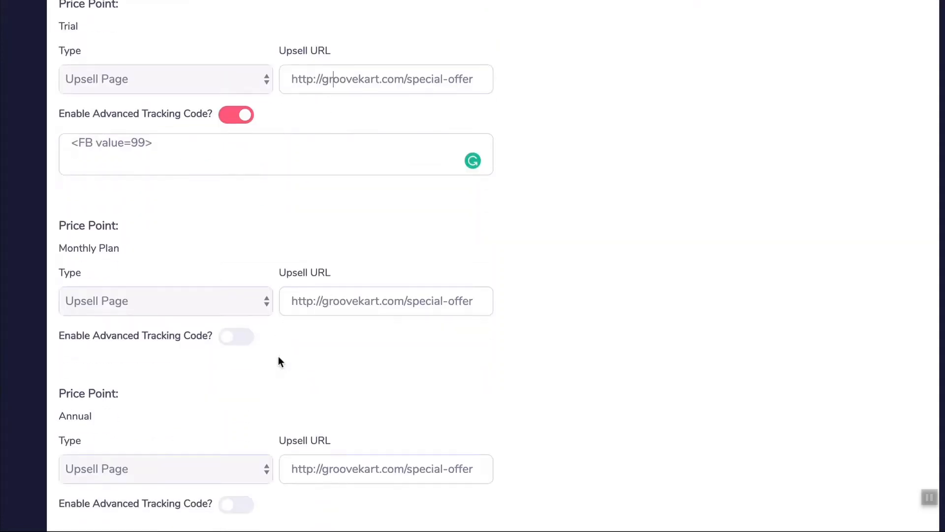
{"action": "scroll", "coordinate": [180, 439], "scroll_direction": "down", "scroll_amount": 3}
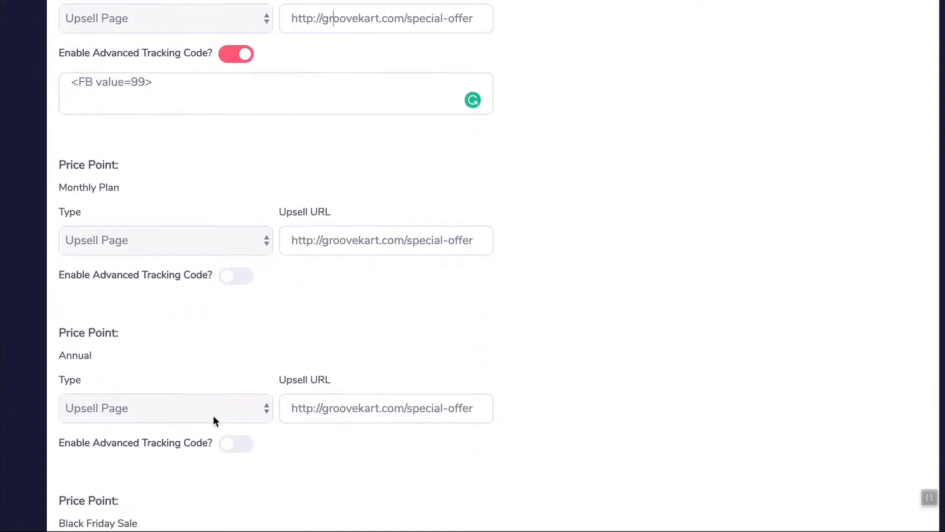
{"action": "scroll", "coordinate": [252, 429], "scroll_direction": "up", "scroll_amount": 7}
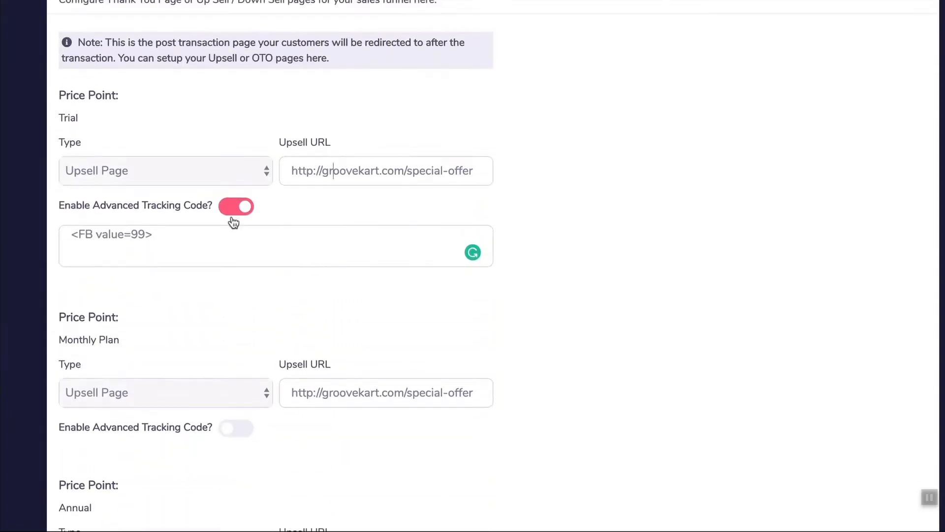
Enable advanced tracking code for the Monthly Plan and copy the Trial's <FB value=99> code into it
{"action": "scroll", "coordinate": [237, 306], "scroll_direction": "down", "scroll_amount": 5}
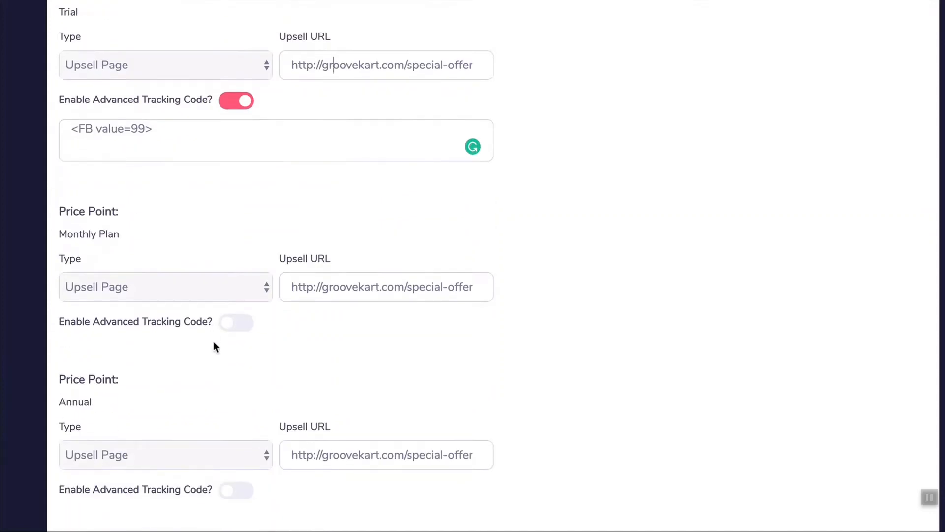
{"action": "left_click", "coordinate": [171, 145]}
{"action": "key", "text": "ctrl+a"}
{"action": "key", "text": "ctrl+c"}
{"action": "left_click", "coordinate": [236, 323]}
{"action": "left_click", "coordinate": [182, 353]}
{"action": "key", "text": "ctrl+v"}
Enable advanced tracking code for the Annual plan, paste in the copied code and change it to <FB value=497>
{"action": "scroll", "coordinate": [182, 340], "scroll_direction": "down", "scroll_amount": 3}
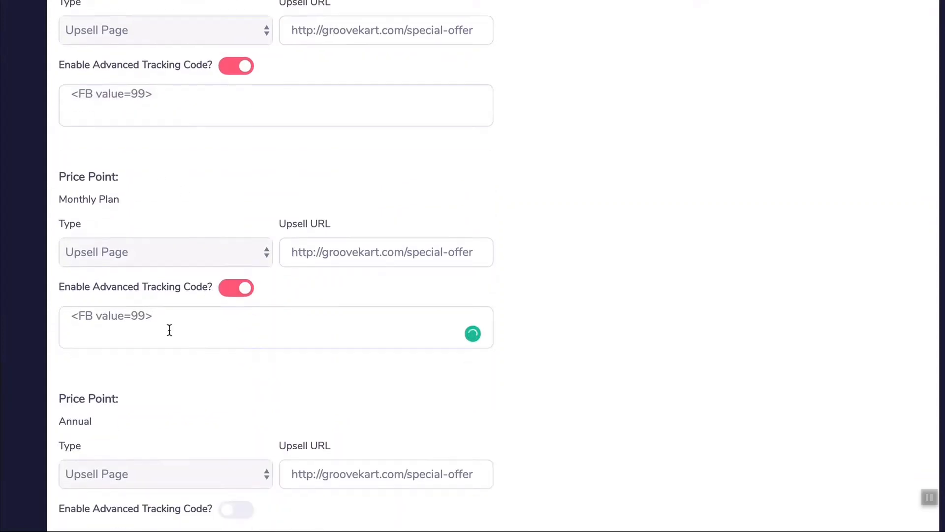
{"action": "scroll", "coordinate": [245, 334], "scroll_direction": "down", "scroll_amount": 5}
{"action": "left_click", "coordinate": [238, 353]}
{"action": "left_click", "coordinate": [202, 387]}
{"action": "key", "text": "ctrl+v"}
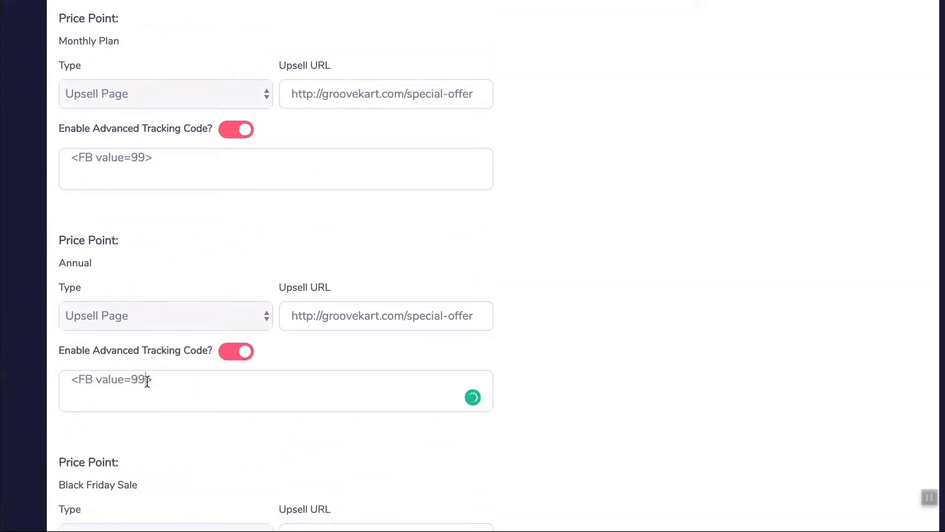
{"action": "left_click", "coordinate": [147, 382]}
{"action": "key", "text": "BackSpace"}
{"action": "key", "text": "BackSpace"}
{"action": "type", "text": "497"}
Enable advanced tracking code for the Black Friday Sale plan and copy the Annual plan's <FB value=497> code into it
{"action": "key", "text": "super+a"}
{"action": "key", "text": "super+c"}
{"action": "scroll", "coordinate": [192, 380], "scroll_direction": "down", "scroll_amount": 1}
{"action": "left_click", "coordinate": [196, 439]}
{"action": "scroll", "coordinate": [196, 437], "scroll_direction": "down", "scroll_amount": 3}
{"action": "left_click", "coordinate": [234, 453]}
{"action": "scroll", "coordinate": [234, 450], "scroll_direction": "down", "scroll_amount": 1}
{"action": "left_click", "coordinate": [212, 435]}
{"action": "key", "text": "super+v"}
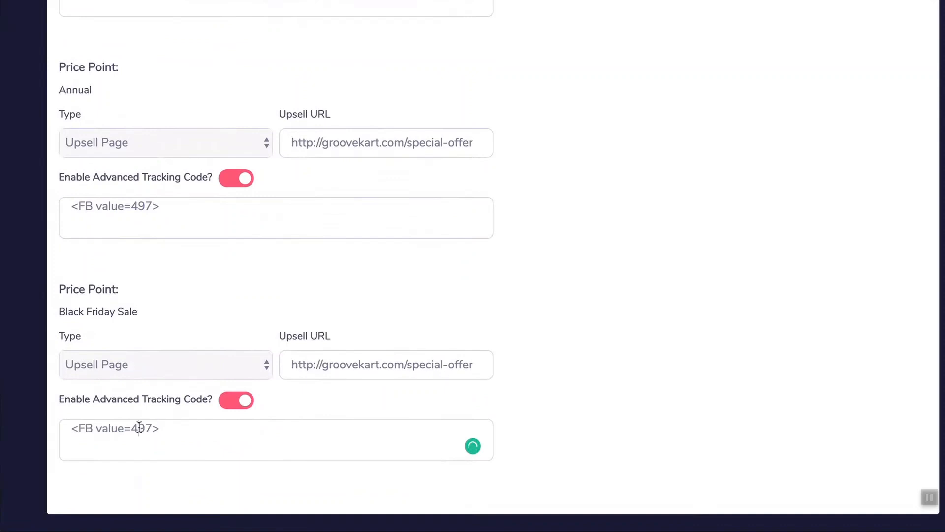
Review the upsell URLs and advanced tracking codes across the funnel's price points
{"action": "scroll", "coordinate": [533, 430], "scroll_direction": "up", "scroll_amount": 10}
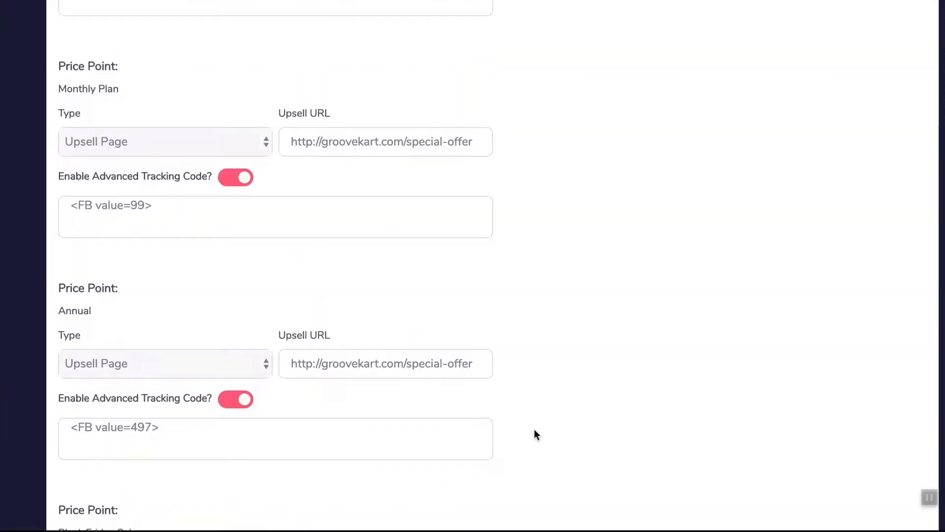
{"action": "scroll", "coordinate": [533, 429], "scroll_direction": "up", "scroll_amount": 3}
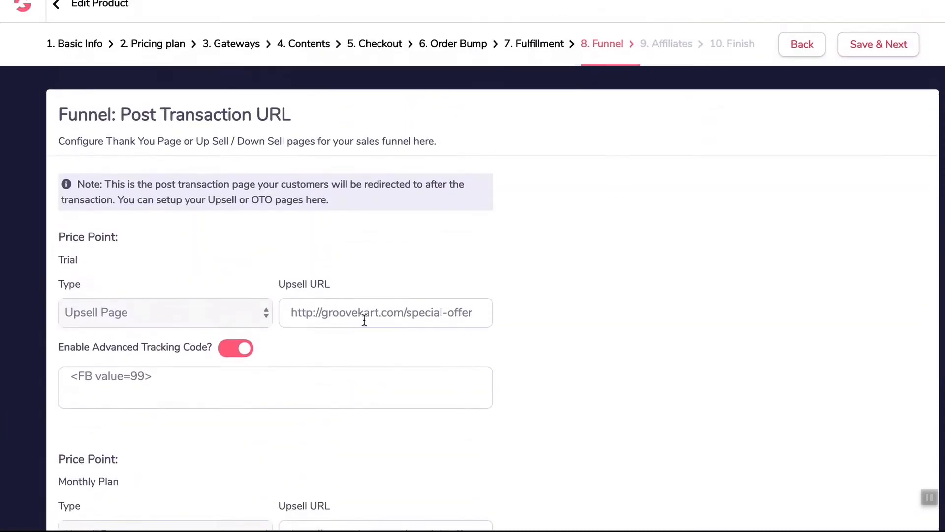
{"action": "left_click_drag", "start_coordinate": [403, 314], "coordinate": [462, 314]}
{"action": "left_click", "coordinate": [486, 323]}
{"action": "scroll", "coordinate": [487, 331], "scroll_direction": "down", "scroll_amount": 1}
{"action": "scroll", "coordinate": [484, 326], "scroll_direction": "down", "scroll_amount": 1}
{"action": "left_click_drag", "start_coordinate": [406, 440], "coordinate": [411, 440]}
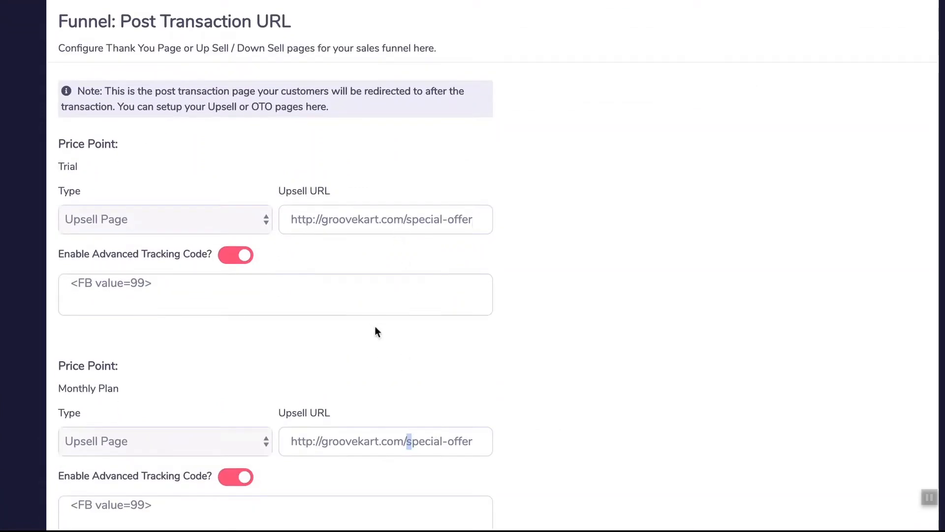
{"action": "triple_click", "coordinate": [129, 296]}
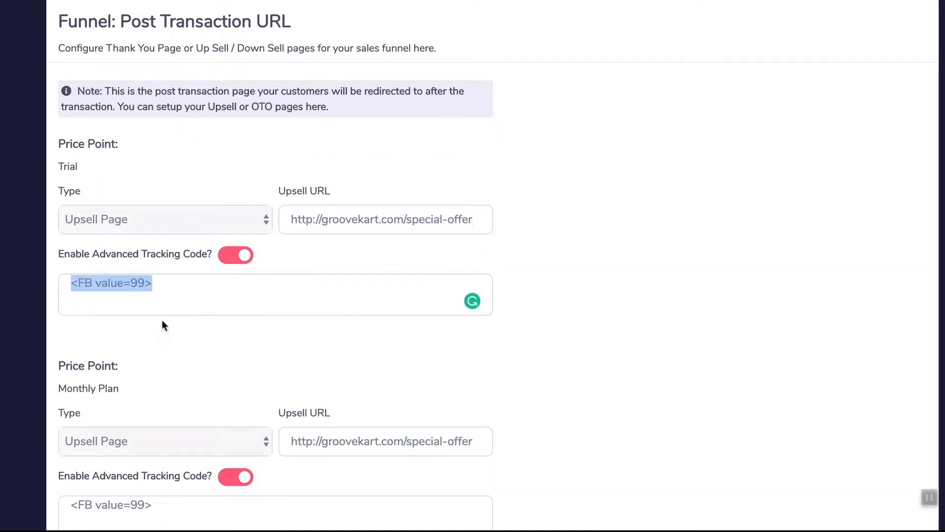
{"action": "left_click", "coordinate": [170, 364]}
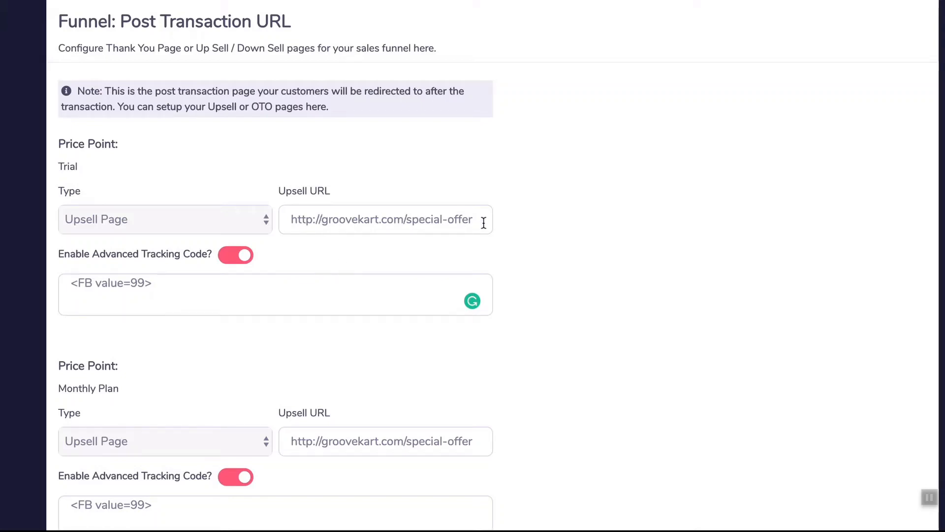
{"action": "scroll", "coordinate": [483, 224], "scroll_direction": "down", "scroll_amount": 4}
{"action": "scroll", "coordinate": [482, 232], "scroll_direction": "down", "scroll_amount": 3}
{"action": "scroll", "coordinate": [481, 232], "scroll_direction": "up", "scroll_amount": 5}
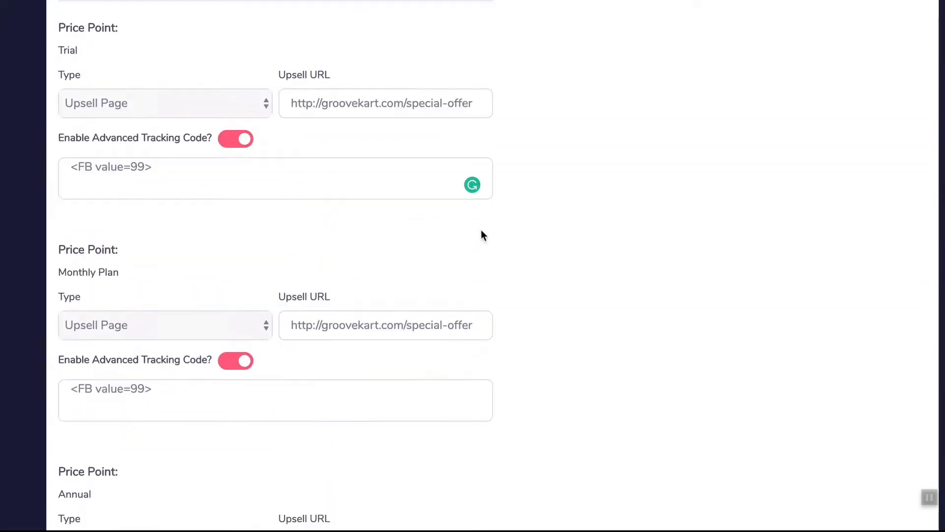
{"action": "scroll", "coordinate": [481, 235], "scroll_direction": "up", "scroll_amount": 1}
{"action": "left_click_drag", "start_coordinate": [186, 184], "coordinate": [79, 179]}
{"action": "left_click", "coordinate": [210, 243]}
{"action": "scroll", "coordinate": [448, 252], "scroll_direction": "up", "scroll_amount": 2}
{"action": "scroll", "coordinate": [485, 253], "scroll_direction": "up", "scroll_amount": 1}
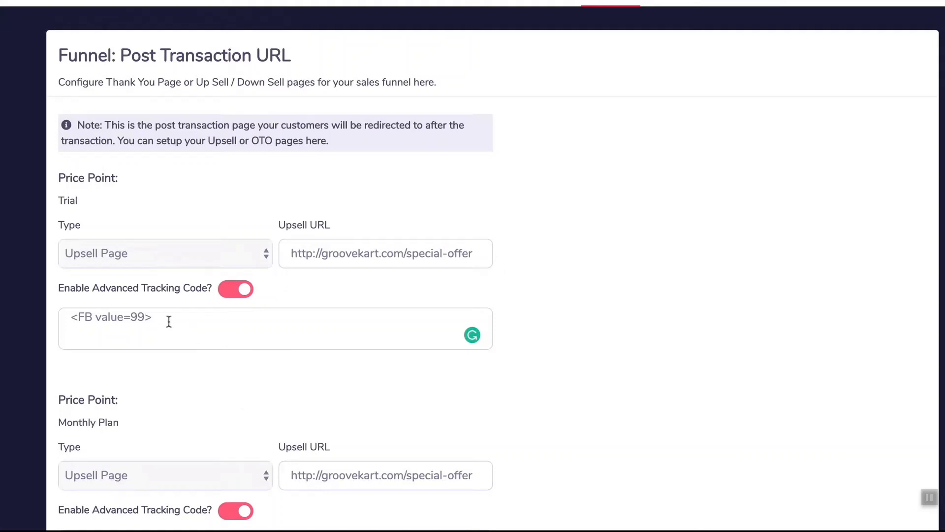
{"action": "left_click_drag", "start_coordinate": [167, 318], "coordinate": [69, 317]}
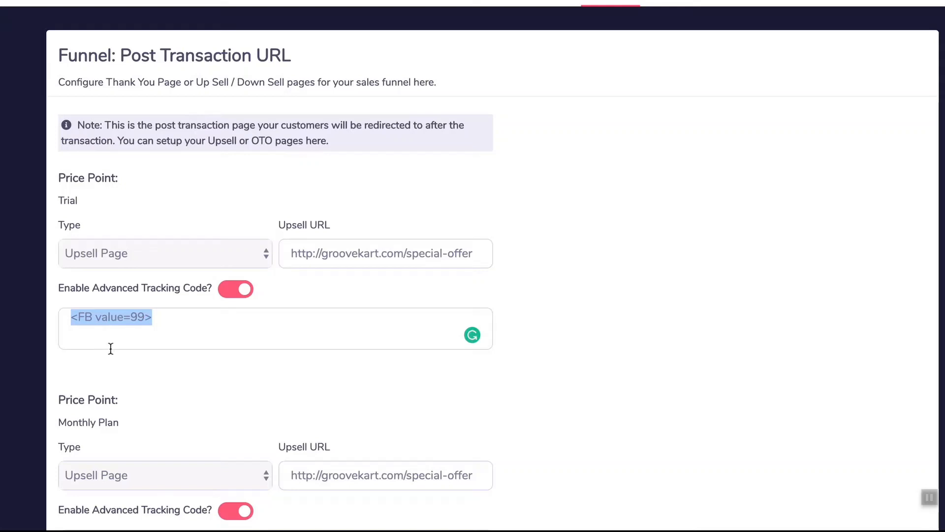
{"action": "left_click", "coordinate": [305, 277]}
{"action": "left_click_drag", "start_coordinate": [302, 253], "coordinate": [412, 276]}
{"action": "left_click", "coordinate": [412, 276]}
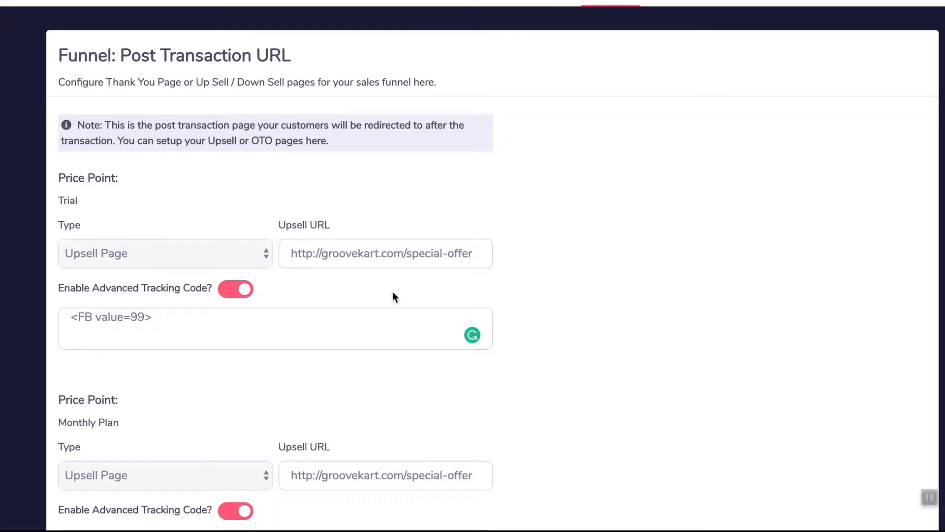
{"action": "left_click_drag", "start_coordinate": [153, 317], "coordinate": [97, 320]}
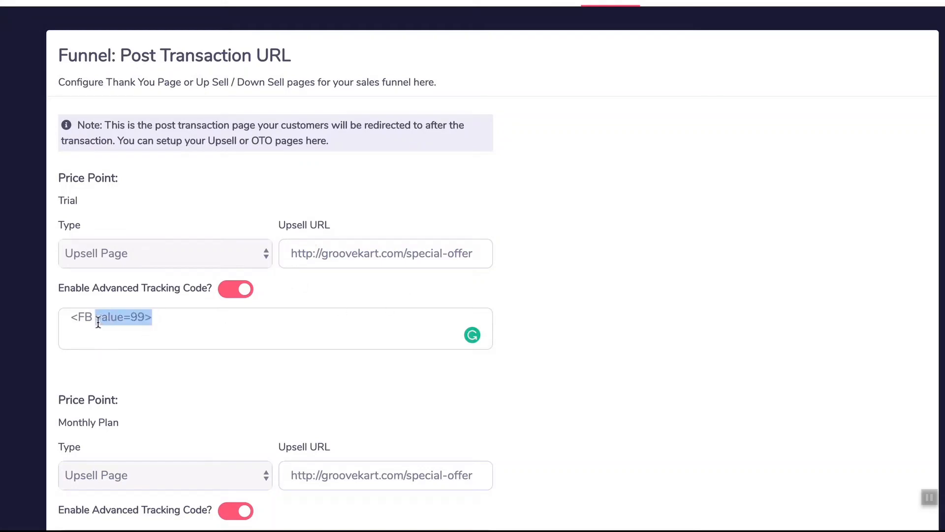
{"action": "left_click", "coordinate": [380, 253]}
Save the funnel settings, proceed to Affiliates and activate the affiliate program
{"action": "scroll", "coordinate": [87, 348], "scroll_direction": "up", "scroll_amount": 2}
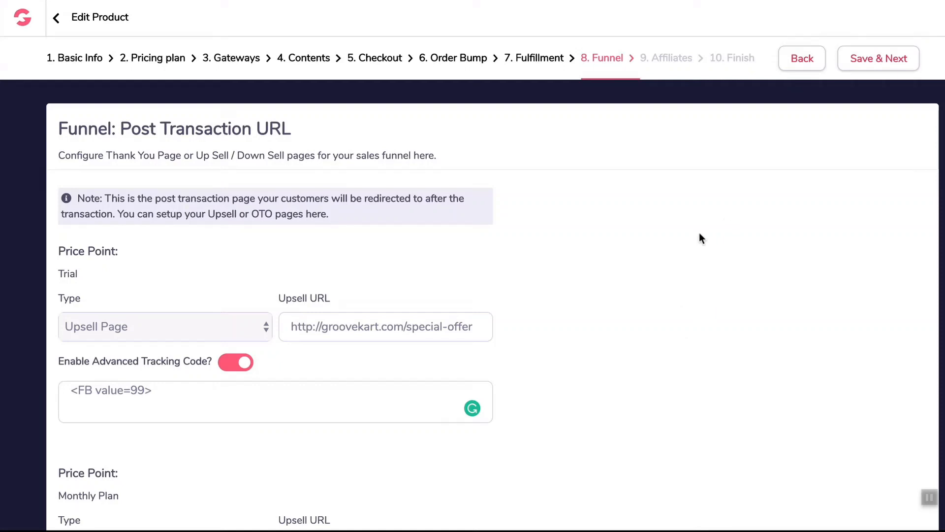
{"action": "left_click", "coordinate": [861, 66]}
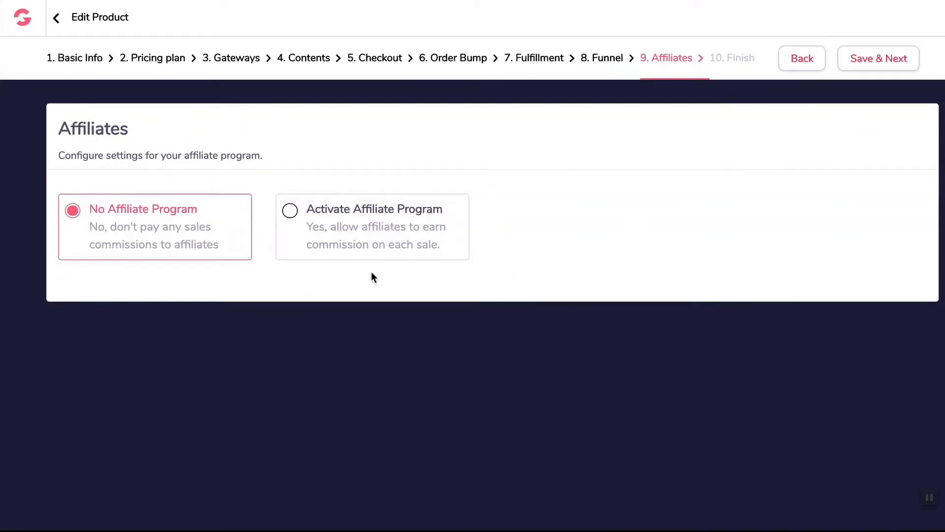
{"action": "left_click", "coordinate": [292, 214]}
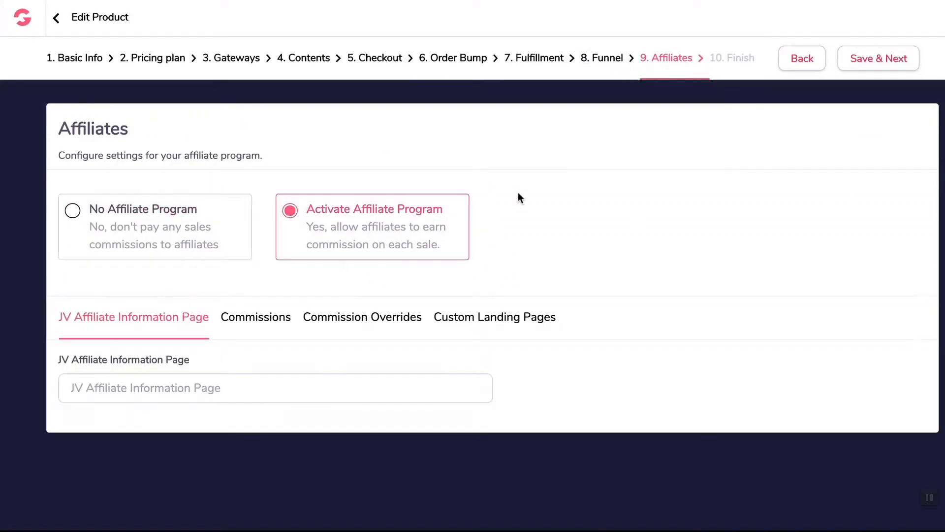
Open groovejv.com in a new browser tab as the example JV affiliate page
{"action": "left_click", "coordinate": [123, 384]}
{"action": "key", "text": "ctrl+t"}
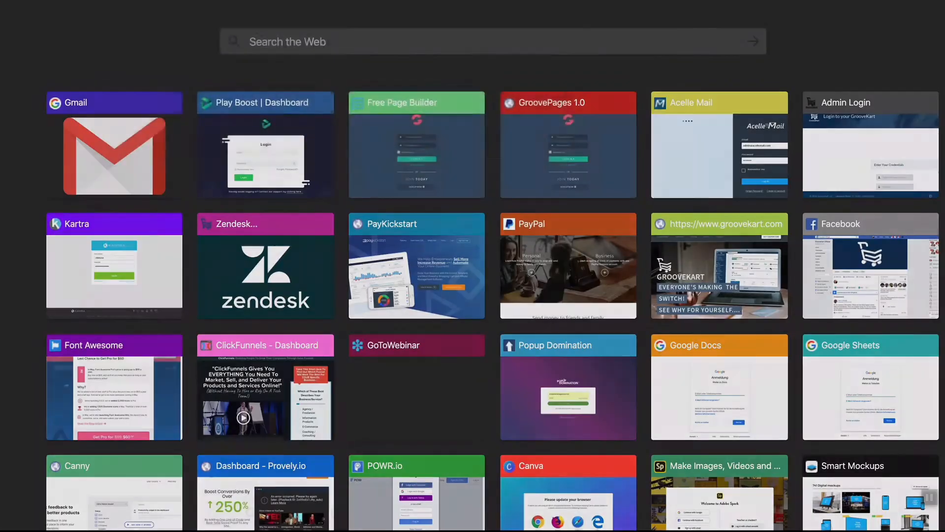
{"action": "type", "text": "groovejv"}
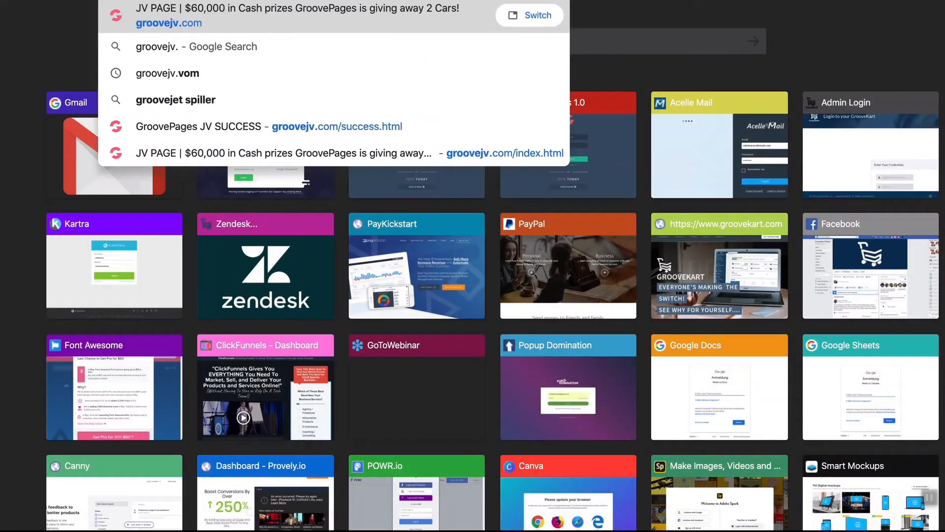
{"action": "type", "text": ".com"}
{"action": "key", "text": "Return"}
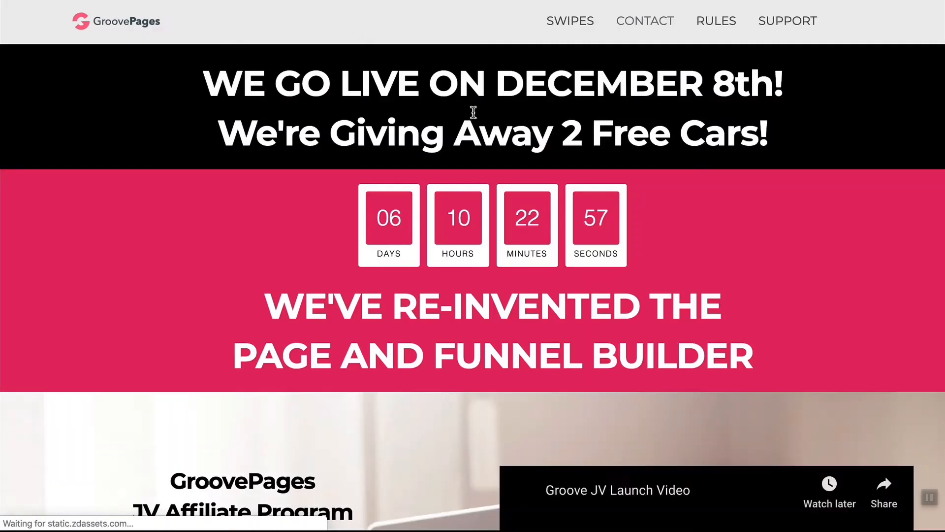
Look through the GroovePages JV page's affiliate offer, fast links, demo videos and prizes sections
{"action": "scroll", "coordinate": [650, 116], "scroll_direction": "down", "scroll_amount": 3}
{"action": "scroll", "coordinate": [649, 120], "scroll_direction": "down", "scroll_amount": 15}
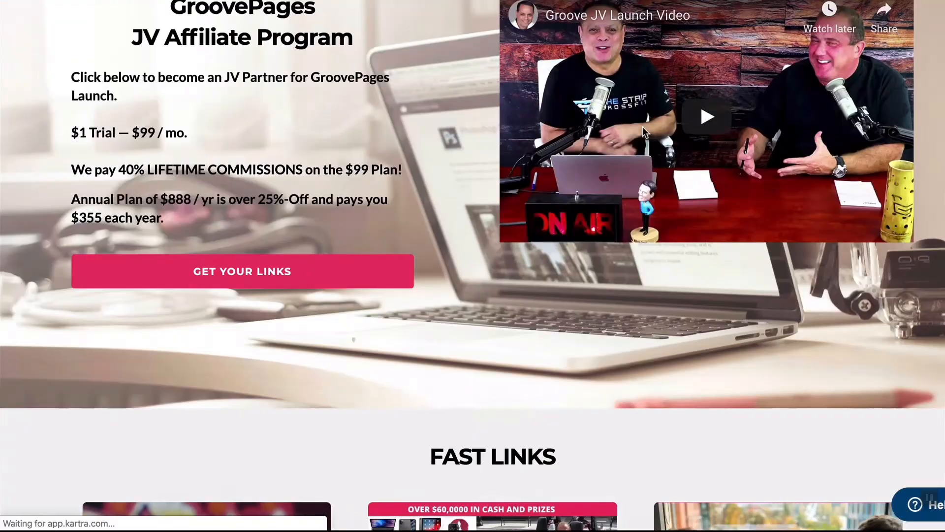
{"action": "scroll", "coordinate": [642, 134], "scroll_direction": "down", "scroll_amount": 15}
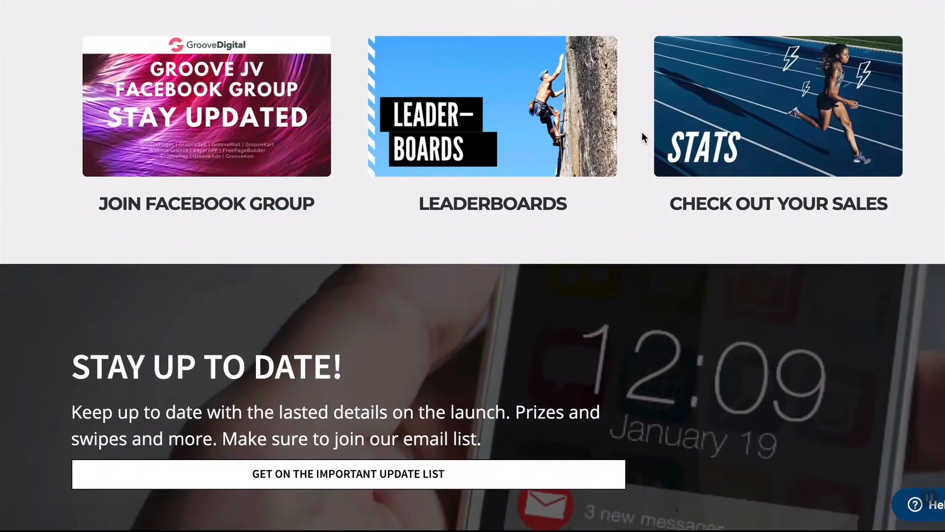
{"action": "scroll", "coordinate": [642, 136], "scroll_direction": "down", "scroll_amount": 20}
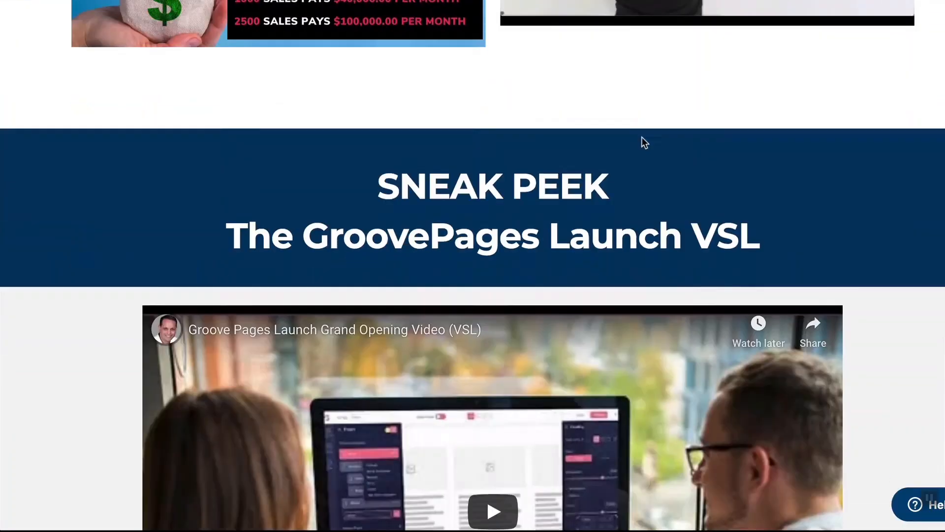
{"action": "scroll", "coordinate": [642, 138], "scroll_direction": "down", "scroll_amount": 3}
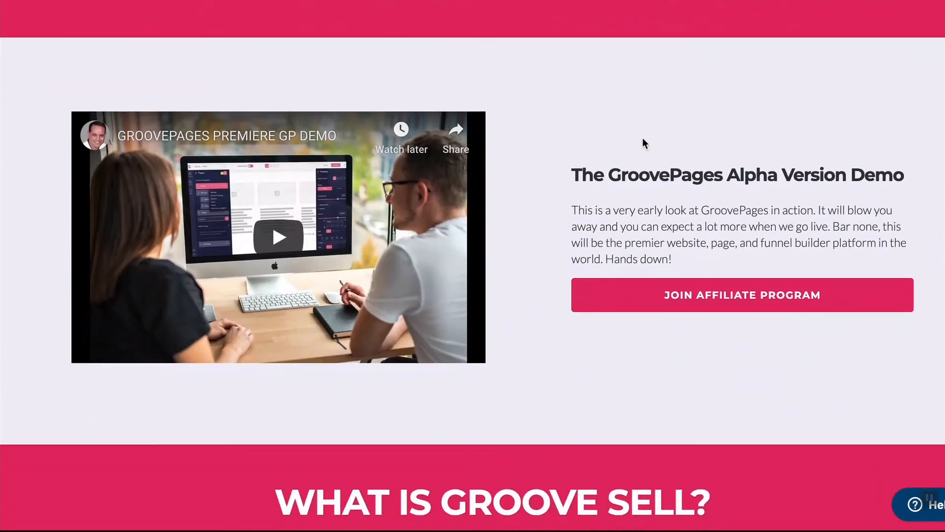
{"action": "scroll", "coordinate": [642, 138], "scroll_direction": "down", "scroll_amount": 8}
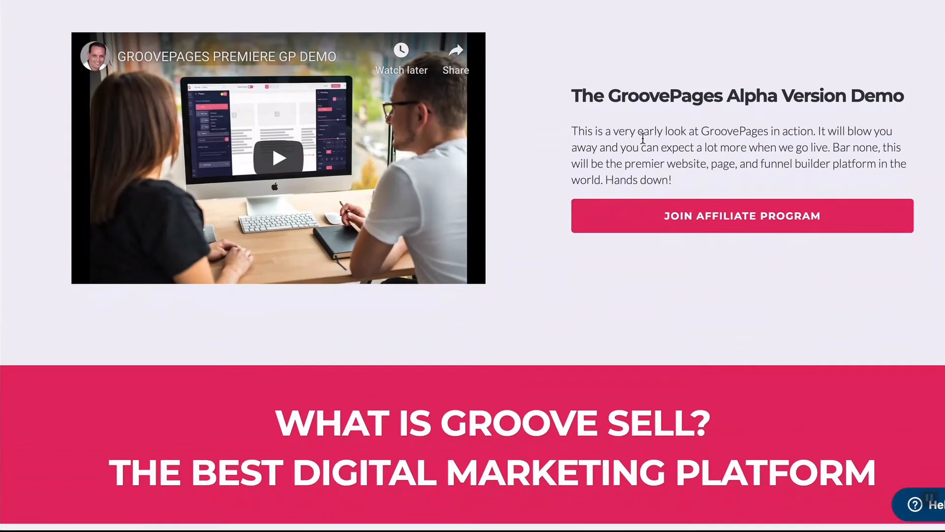
{"action": "scroll", "coordinate": [643, 140], "scroll_direction": "down", "scroll_amount": 17}
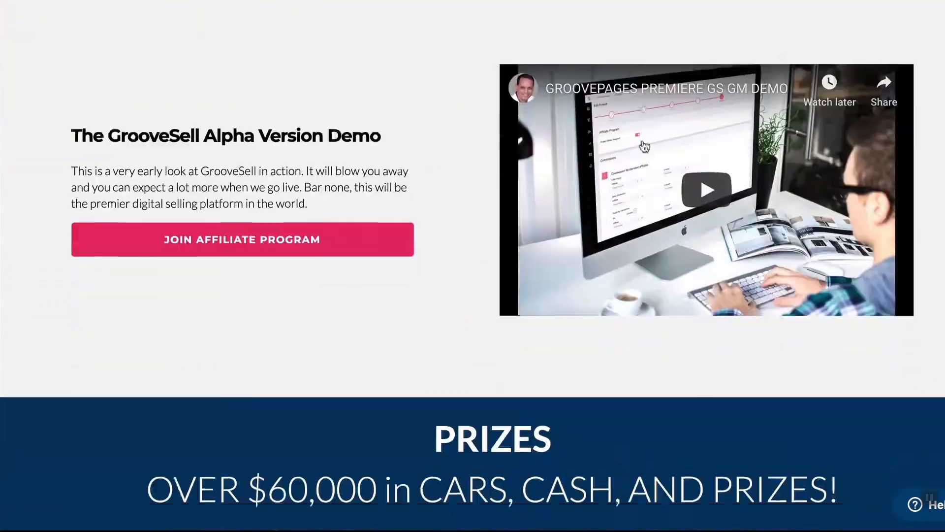
{"action": "scroll", "coordinate": [644, 143], "scroll_direction": "up", "scroll_amount": 20}
{"action": "scroll", "coordinate": [643, 144], "scroll_direction": "up", "scroll_amount": 20}
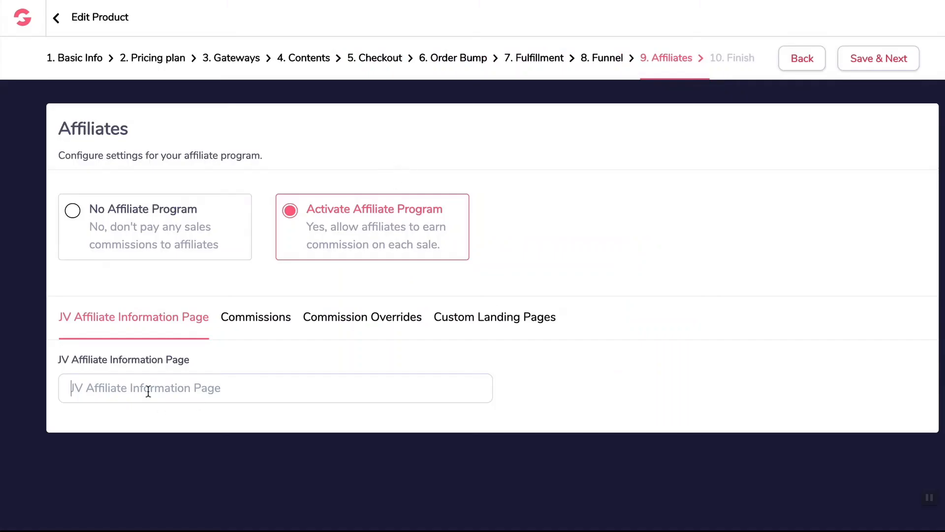
{"action": "left_click", "coordinate": [148, 391]}
{"action": "type", "text": "https://groovejv.com/"}
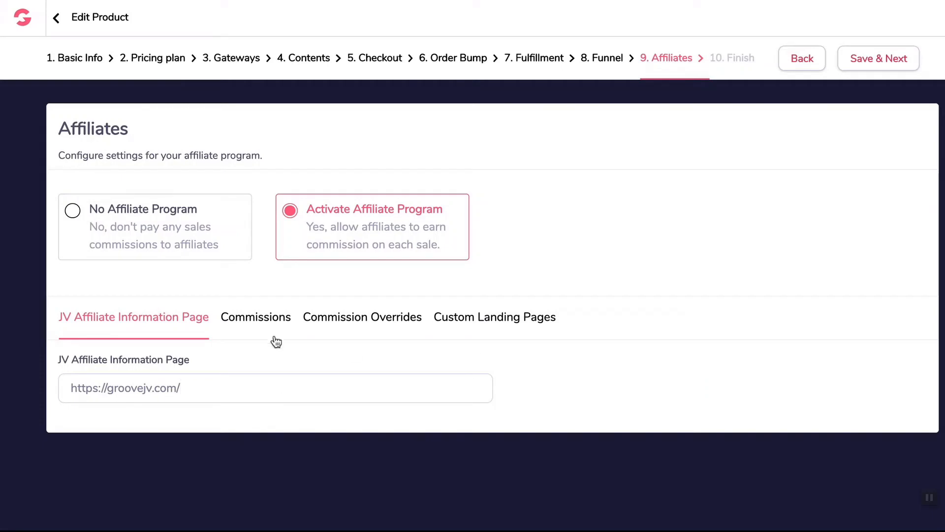
Examine the standard affiliate commission settings for the Trial, Monthly Plan, Annual and Black Friday Sale price points
{"action": "left_click", "coordinate": [268, 326]}
{"action": "scroll", "coordinate": [506, 341], "scroll_direction": "down", "scroll_amount": 5}
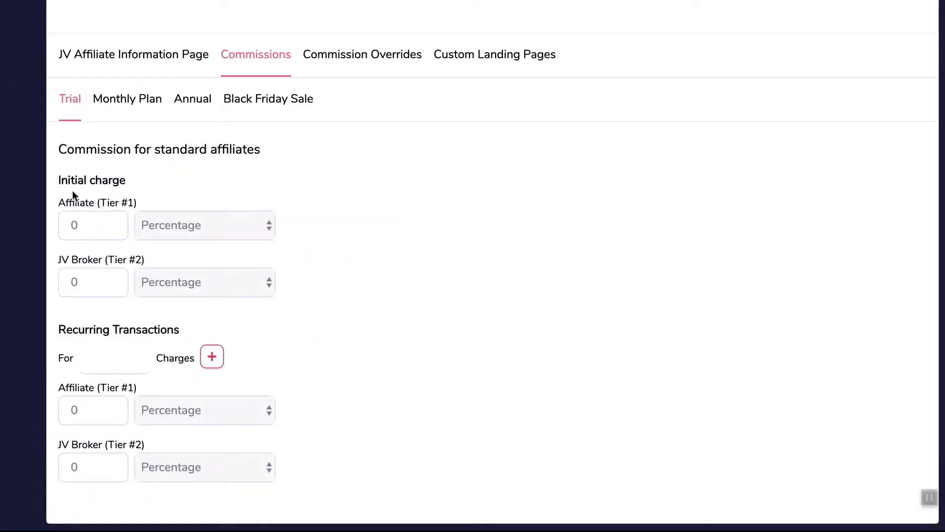
{"action": "scroll", "coordinate": [99, 199], "scroll_direction": "up", "scroll_amount": 4}
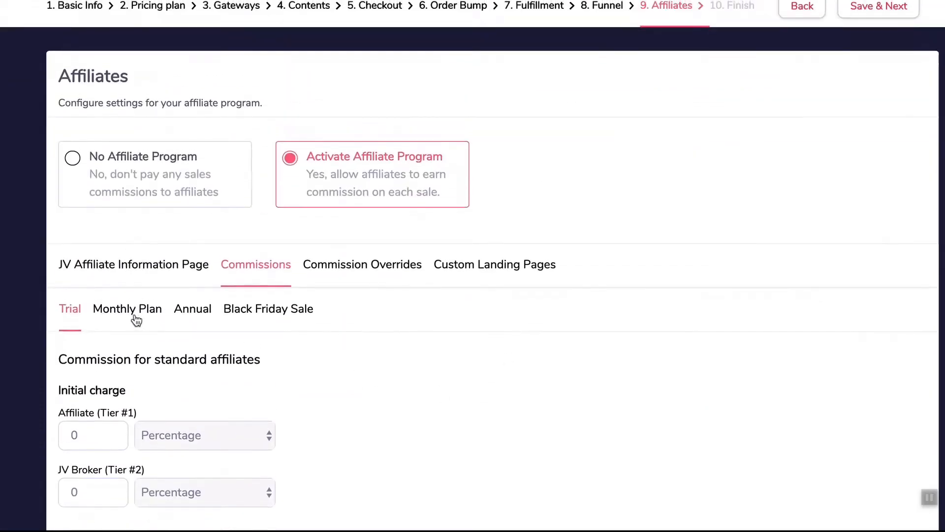
{"action": "left_click", "coordinate": [136, 321]}
{"action": "left_click", "coordinate": [196, 319]}
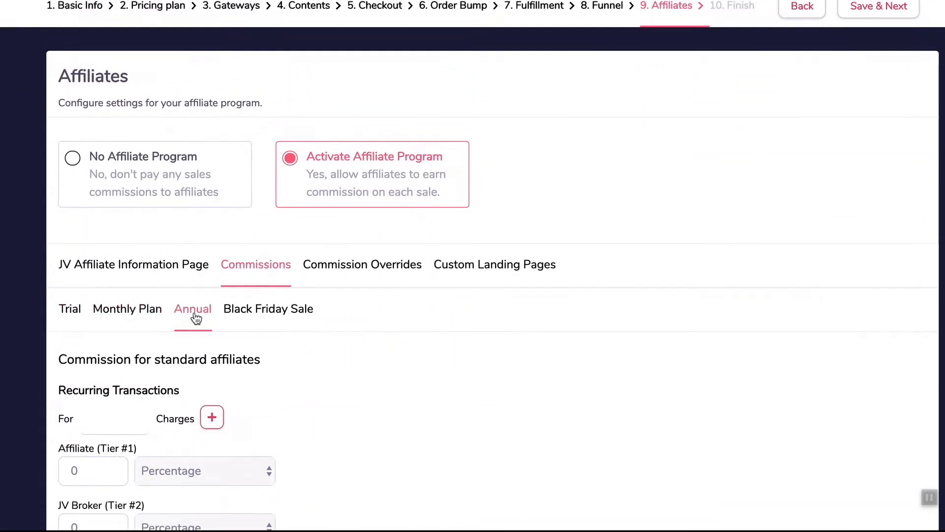
{"action": "scroll", "coordinate": [276, 310], "scroll_direction": "down", "scroll_amount": 2}
{"action": "left_click", "coordinate": [284, 241]}
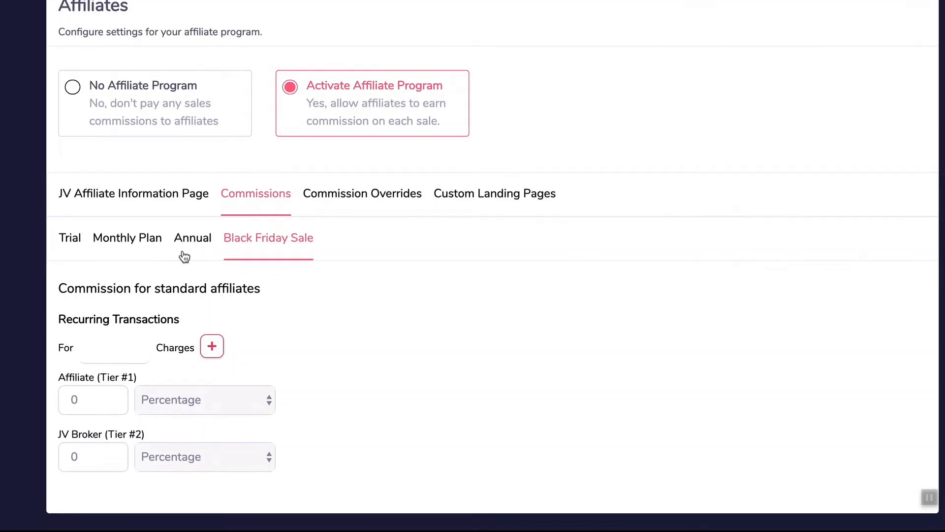
Set the Trial's initial charge commission for Affiliate (Tier #1) to 5 as a Fixed Amount
{"action": "left_click", "coordinate": [70, 241]}
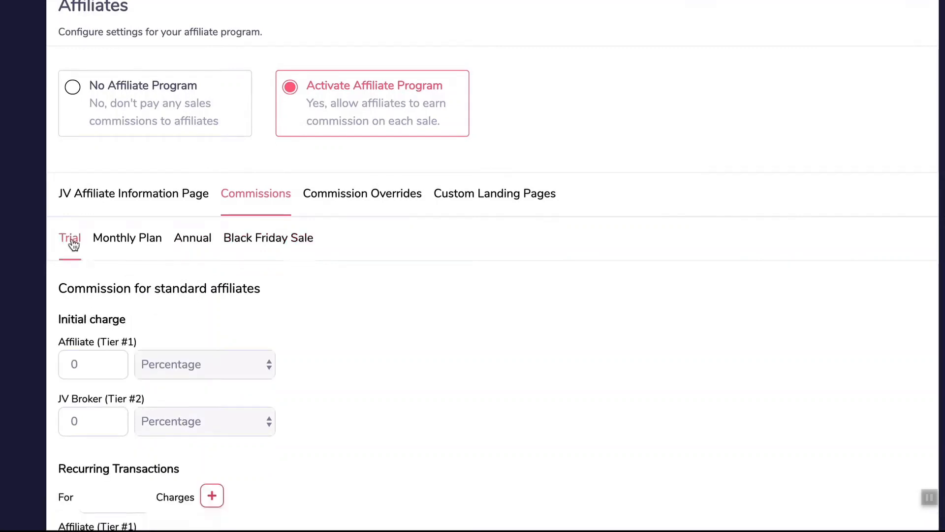
{"action": "left_click", "coordinate": [217, 325]}
{"action": "scroll", "coordinate": [217, 324], "scroll_direction": "down", "scroll_amount": 3}
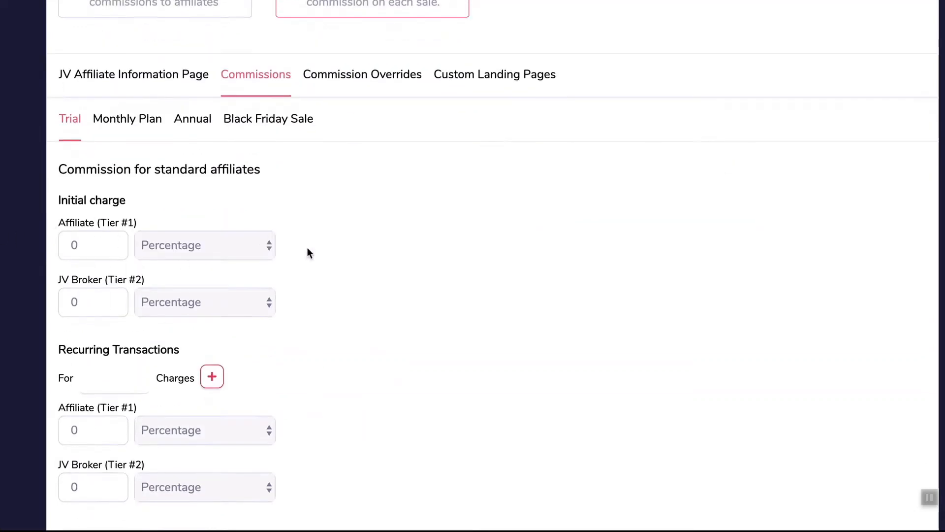
{"action": "left_click", "coordinate": [77, 245]}
{"action": "type", "text": "5"}
{"action": "left_click", "coordinate": [190, 245]}
{"action": "left_click", "coordinate": [184, 262]}
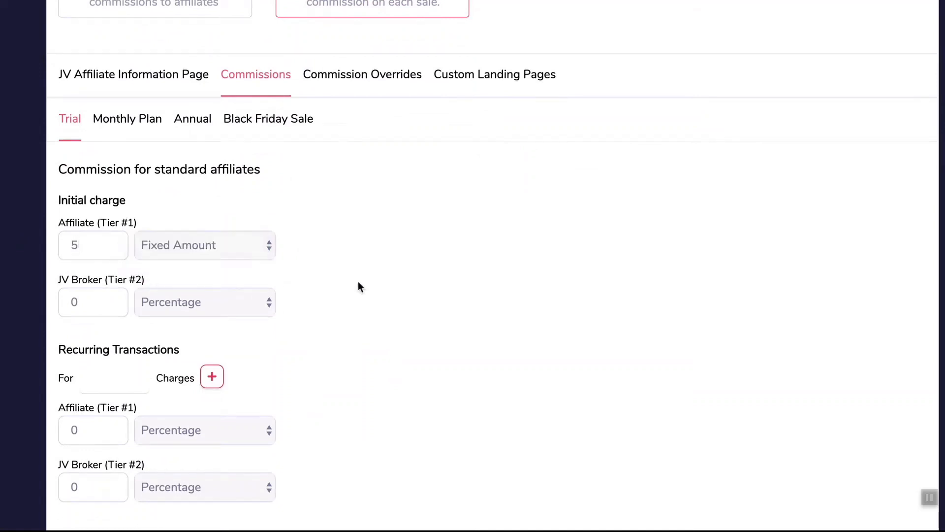
Change the Trial's Affiliate (Tier #1) initial charge commission to 0
{"action": "left_click", "coordinate": [112, 244]}
{"action": "key", "text": "BackSpace"}
{"action": "type", "text": "0"}
Set the Trial's recurring transaction commissions to 40 percent for Affiliate (Tier #1) and 10 percent for JV Broker (Tier #2)
{"action": "scroll", "coordinate": [156, 244], "scroll_direction": "down", "scroll_amount": 1}
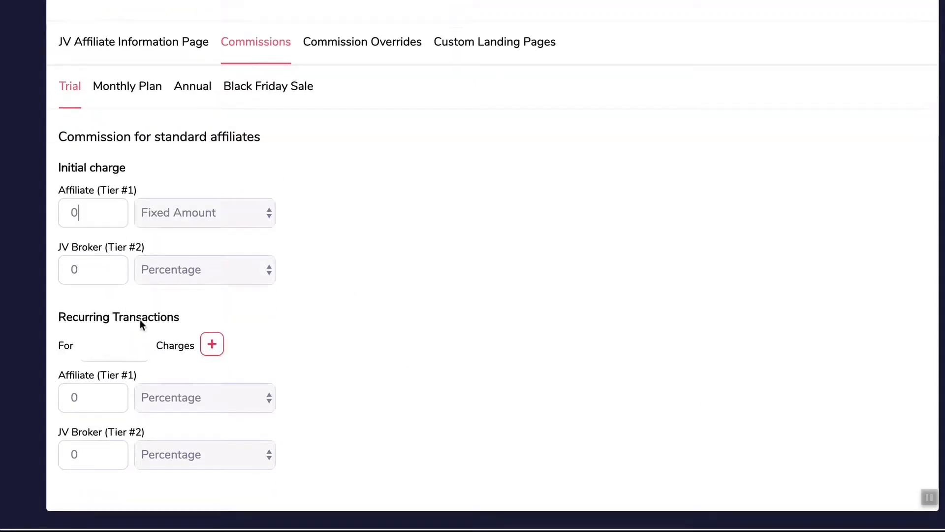
{"action": "left_click", "coordinate": [95, 402]}
{"action": "type", "text": "40"}
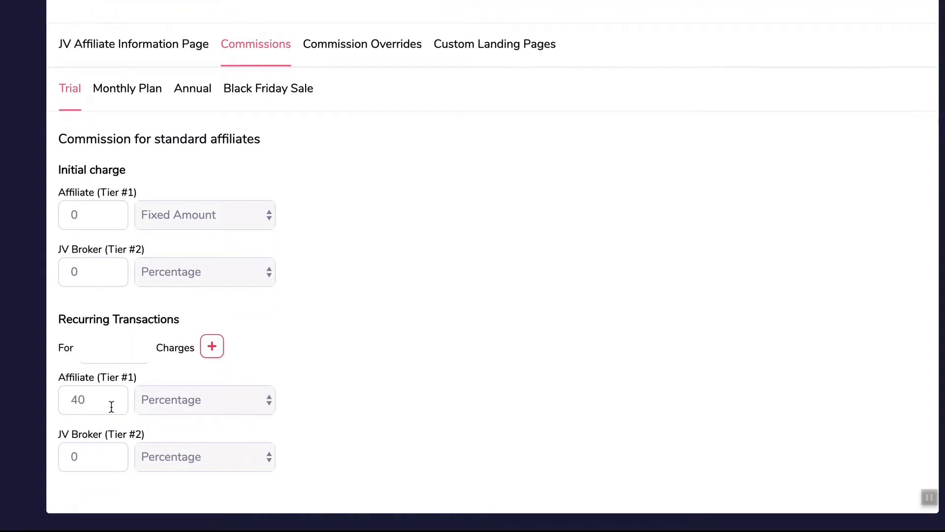
{"action": "left_click", "coordinate": [101, 447]}
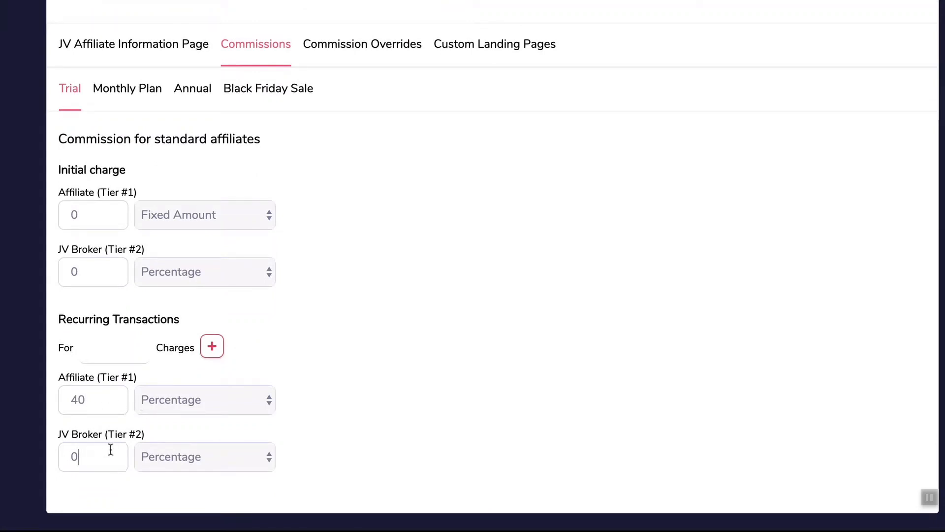
{"action": "key", "text": "BackSpace"}
{"action": "type", "text": "10"}
{"action": "left_click_drag", "start_coordinate": [76, 377], "coordinate": [130, 376]}
{"action": "left_click", "coordinate": [142, 422]}
{"action": "left_click", "coordinate": [111, 434]}
For the Monthly Plan, set a recurring Affiliate (Tier #1) commission of 100 percent for 2 charges
{"action": "left_click", "coordinate": [128, 97]}
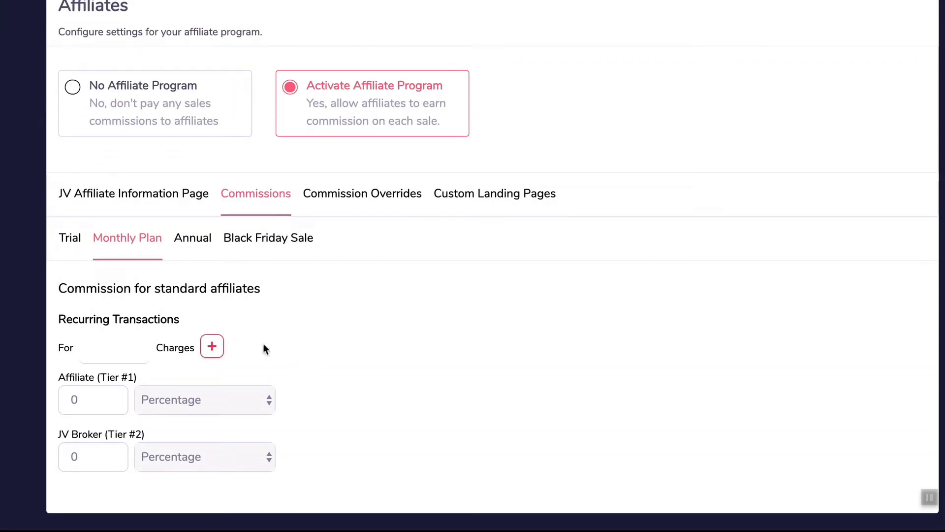
{"action": "left_click", "coordinate": [118, 348]}
{"action": "type", "text": "2"}
{"action": "left_click", "coordinate": [101, 401]}
{"action": "key", "text": "BackSpace"}
{"action": "type", "text": "100"}
{"action": "scroll", "coordinate": [109, 401], "scroll_direction": "up", "scroll_amount": 1}
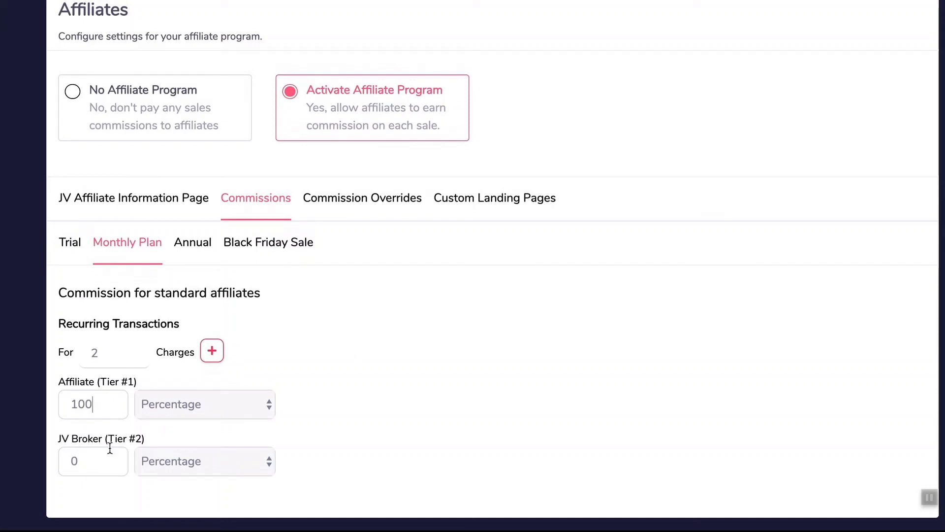
Leave the Monthly Plan's JV Broker (Tier #2) commission blank
{"action": "left_click", "coordinate": [91, 460]}
{"action": "key", "text": "BackSpace"}
{"action": "type", "text": "10"}
{"action": "key", "text": "BackSpace"}
{"action": "key", "text": "BackSpace"}
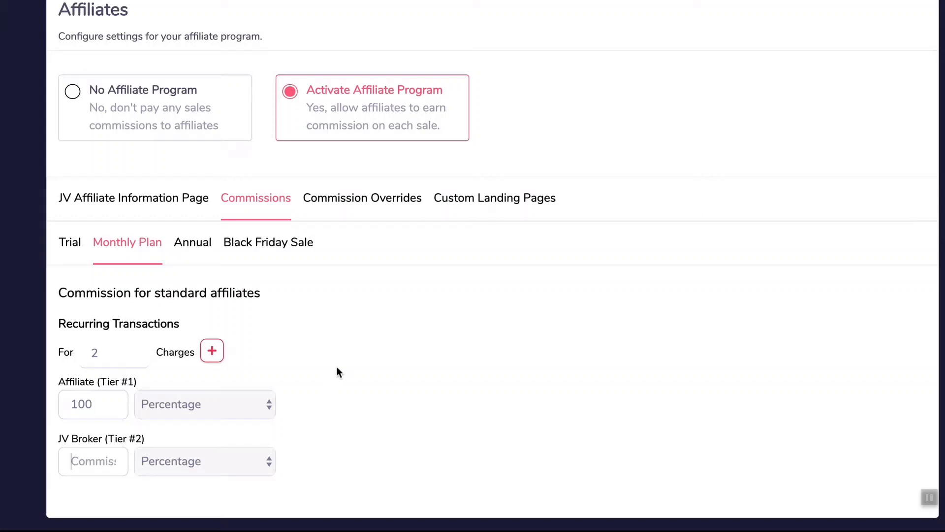
Add a second recurring commission level to the Monthly Plan covering 10 charges
{"action": "left_click", "coordinate": [212, 352]}
{"action": "scroll", "coordinate": [315, 365], "scroll_direction": "down", "scroll_amount": 3}
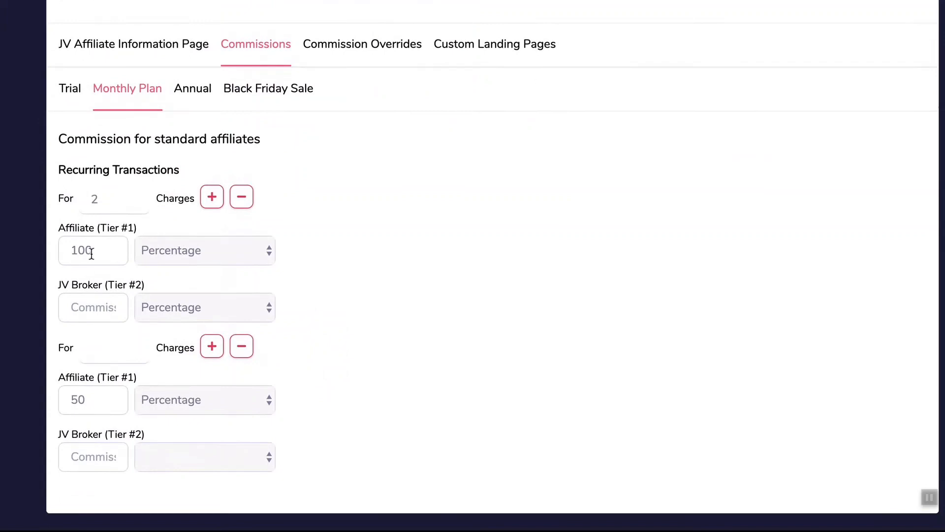
{"action": "left_click", "coordinate": [104, 354]}
{"action": "type", "text": "10"}
{"action": "left_click", "coordinate": [98, 397]}
Add a third recurring commission level to the Monthly Plan with a 10 percent Affiliate (Tier #1) commission
{"action": "left_click", "coordinate": [211, 347]}
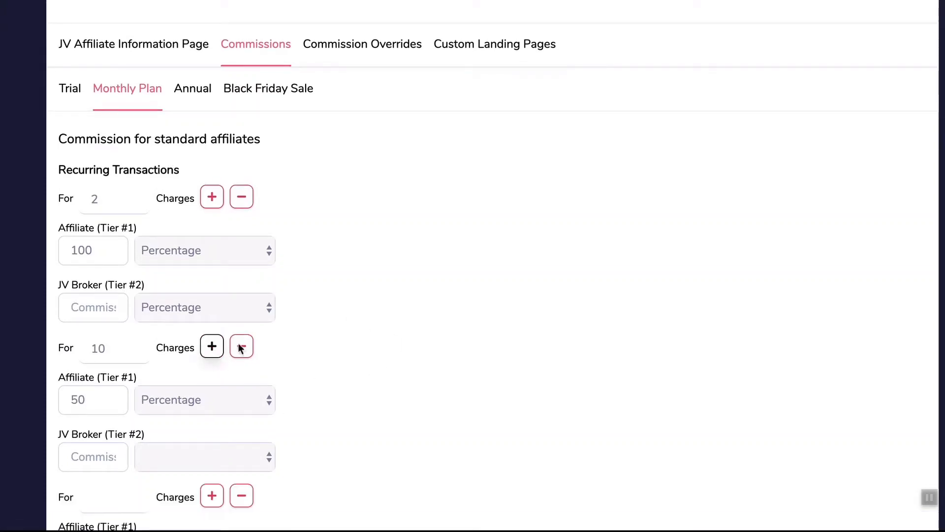
{"action": "scroll", "coordinate": [336, 310], "scroll_direction": "down", "scroll_amount": 2}
{"action": "scroll", "coordinate": [335, 305], "scroll_direction": "down", "scroll_amount": 1}
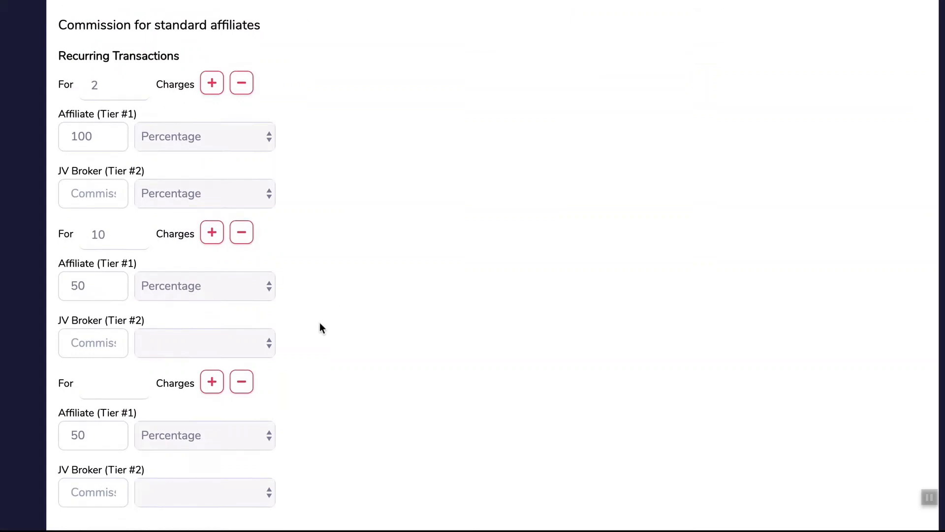
{"action": "left_click", "coordinate": [125, 386]}
{"action": "left_click", "coordinate": [101, 432]}
{"action": "double_click", "coordinate": [101, 432]}
{"action": "type", "text": "10"}
{"action": "scroll", "coordinate": [291, 383], "scroll_direction": "down", "scroll_amount": 1}
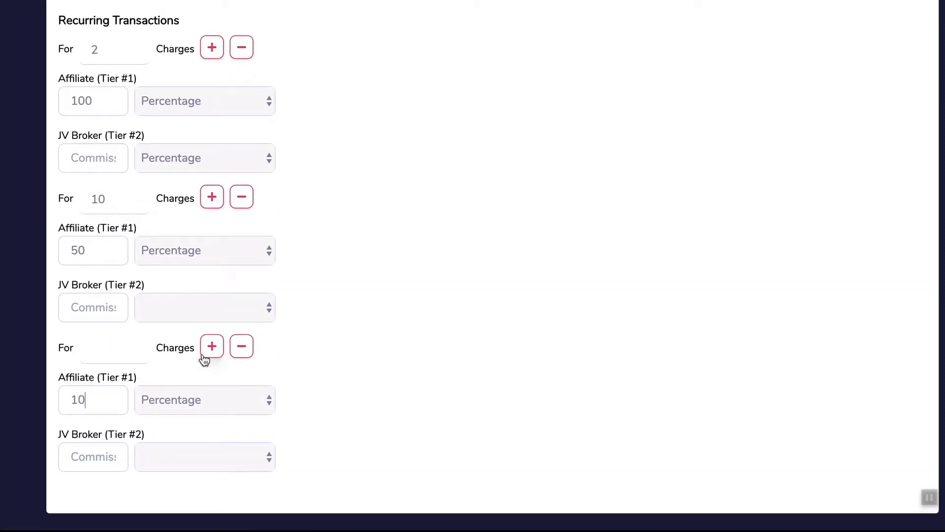
Remove the third and second recurring commission levels from the Monthly Plan
{"action": "scroll", "coordinate": [397, 347], "scroll_direction": "up", "scroll_amount": 1}
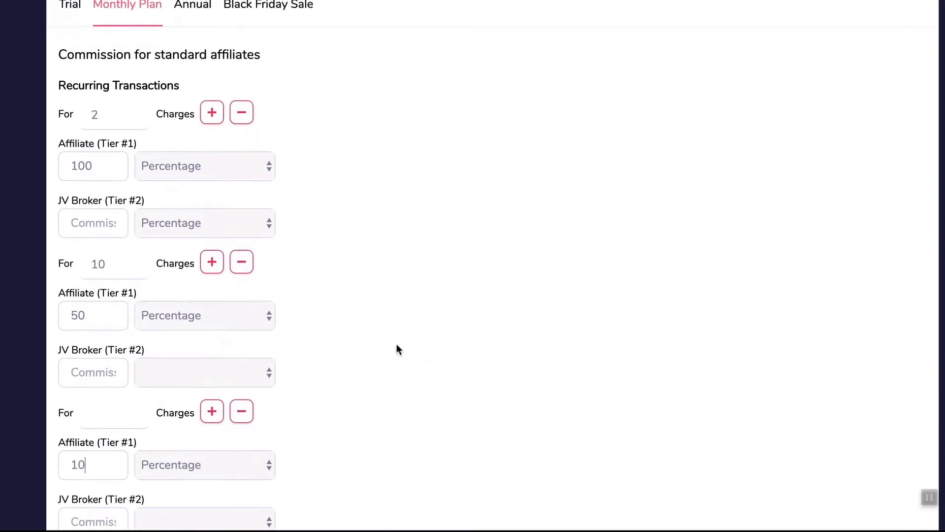
{"action": "scroll", "coordinate": [397, 347], "scroll_direction": "up", "scroll_amount": 1}
{"action": "scroll", "coordinate": [276, 418], "scroll_direction": "down", "scroll_amount": 1}
{"action": "left_click", "coordinate": [243, 344]}
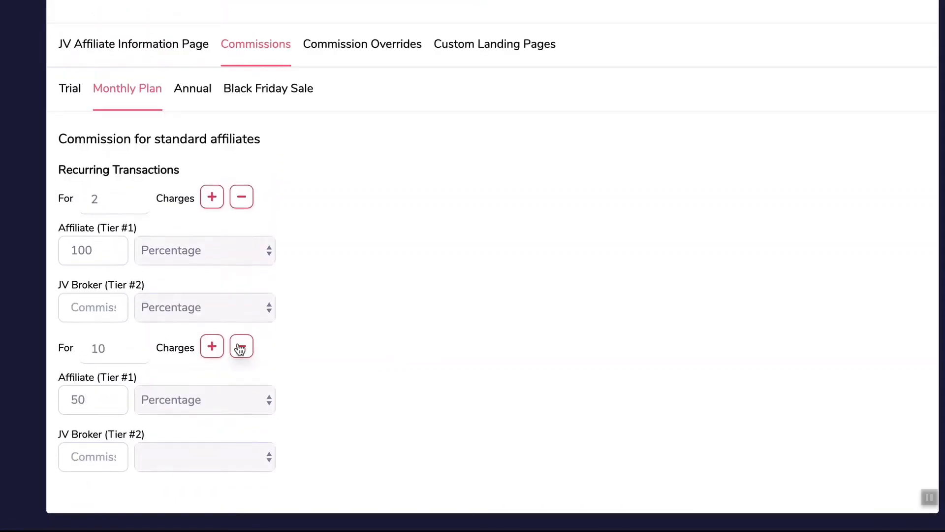
{"action": "left_click", "coordinate": [243, 346]}
Clear the Monthly Plan's number of charges and set its recurring Affiliate (Tier #1) commission to 40 percent
{"action": "left_click_drag", "start_coordinate": [111, 351], "coordinate": [82, 370]}
{"action": "key", "text": "BackSpace"}
{"action": "left_click", "coordinate": [95, 401]}
{"action": "key", "text": "BackSpace"}
{"action": "key", "text": "BackSpace"}
{"action": "key", "text": "BackSpace"}
{"action": "type", "text": "40"}
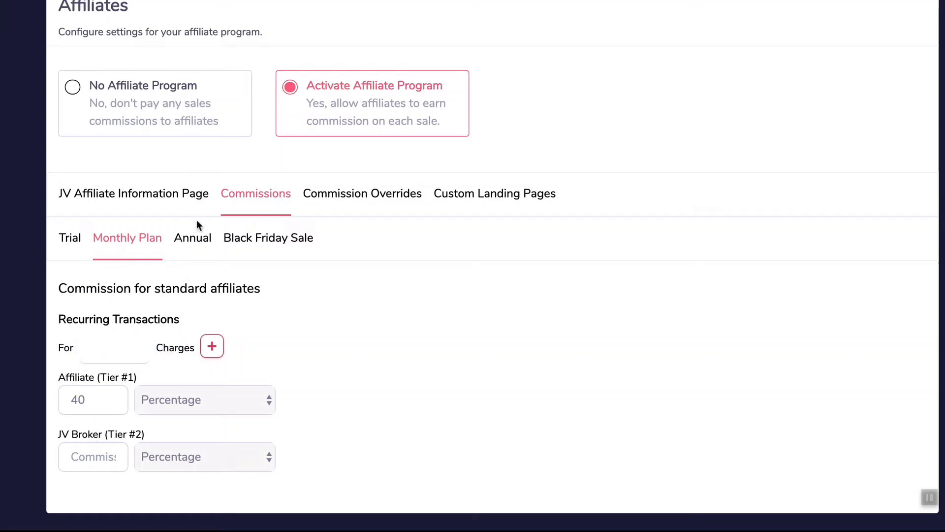
Set the Trial's initial charge commission for Affiliate (Tier #1) to a fixed amount of 5
{"action": "left_click", "coordinate": [72, 238]}
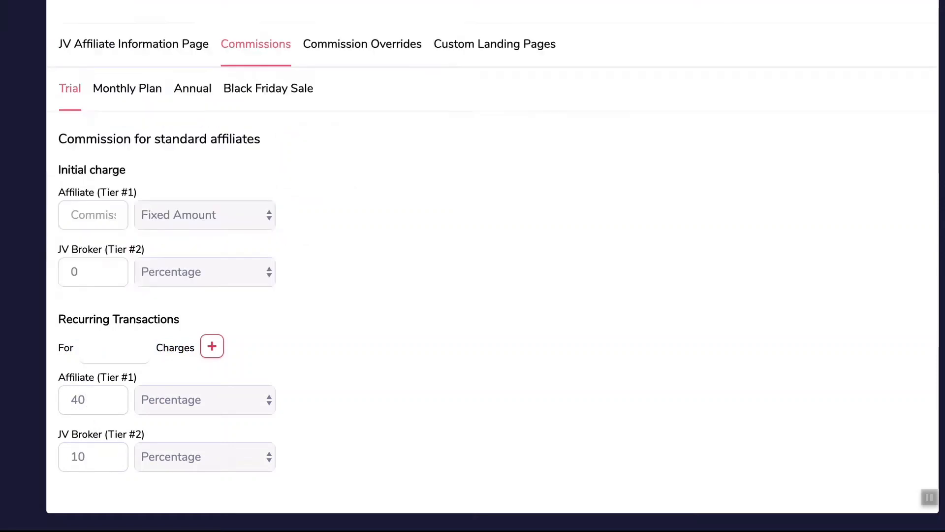
{"action": "type", "text": "5"}
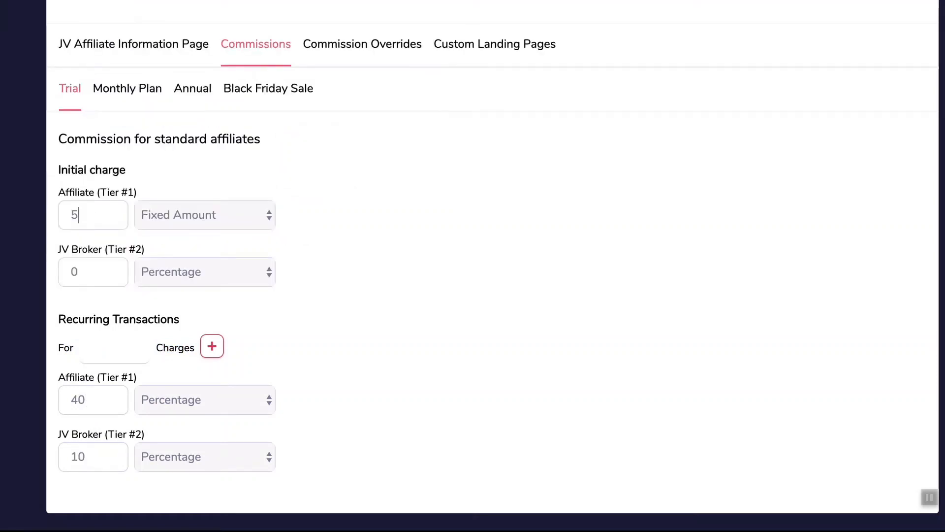
{"action": "left_click", "coordinate": [172, 222]}
{"action": "left_click", "coordinate": [191, 215]}
Set the Trial's recurring Affiliate (Tier #1) commission to 100 percent for 3 charges
{"action": "left_click", "coordinate": [102, 350]}
{"action": "type", "text": "100"}
{"action": "double_click", "coordinate": [123, 359]}
{"action": "type", "text": "3"}
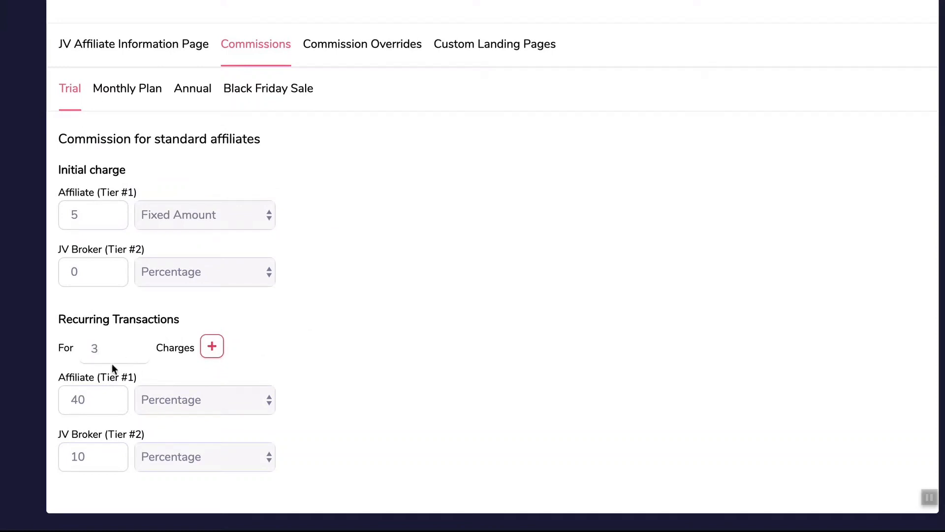
{"action": "double_click", "coordinate": [110, 391]}
{"action": "key", "text": "BackSpace"}
{"action": "type", "text": "100"}
Add a second recurring commission level to the Trial covering 9 charges
{"action": "left_click", "coordinate": [212, 356]}
{"action": "scroll", "coordinate": [286, 345], "scroll_direction": "down", "scroll_amount": 3}
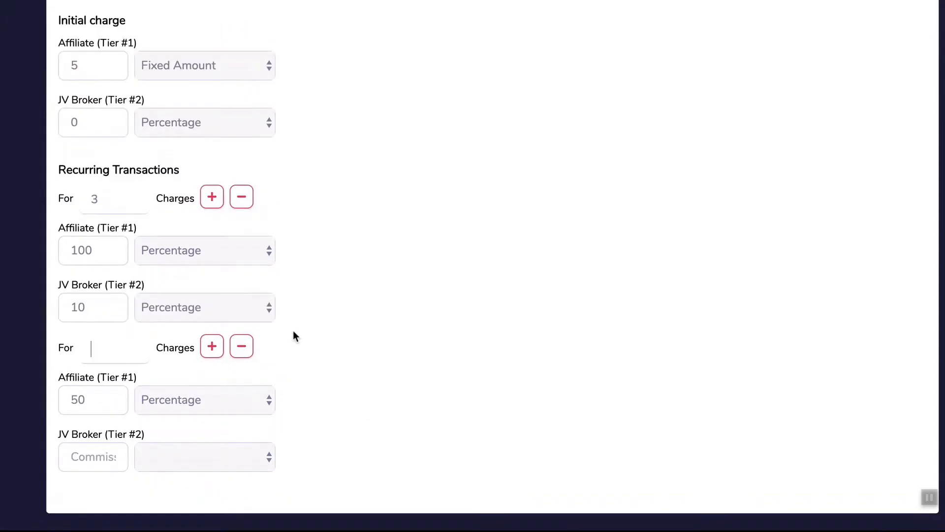
{"action": "type", "text": "9"}
Add a third recurring commission level to the Trial with a 10 percent Affiliate (Tier #1) commission
{"action": "left_click", "coordinate": [212, 347]}
{"action": "scroll", "coordinate": [301, 386], "scroll_direction": "down", "scroll_amount": 2}
{"action": "left_click", "coordinate": [126, 398]}
{"action": "scroll", "coordinate": [40, 423], "scroll_direction": "down", "scroll_amount": 1}
{"action": "key", "text": "Tab"}
{"action": "type", "text": "10"}
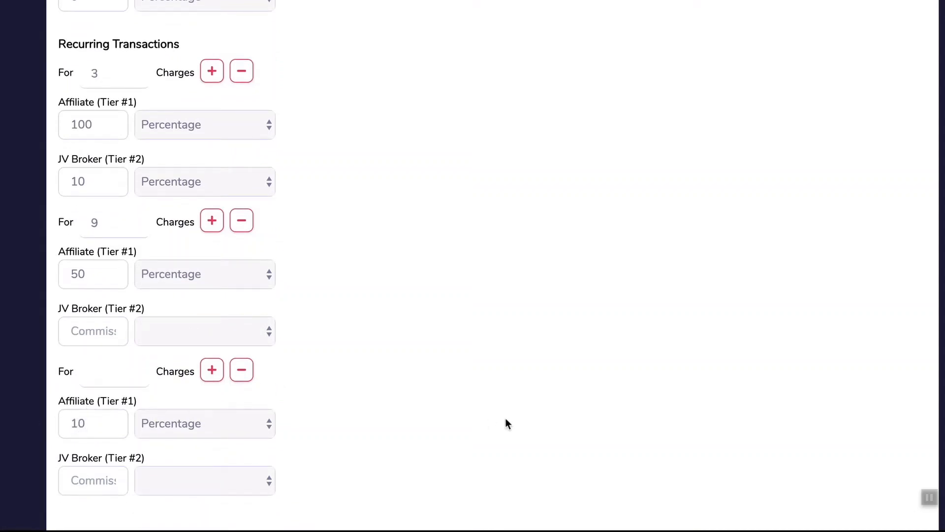
{"action": "scroll", "coordinate": [369, 396], "scroll_direction": "down", "scroll_amount": 1}
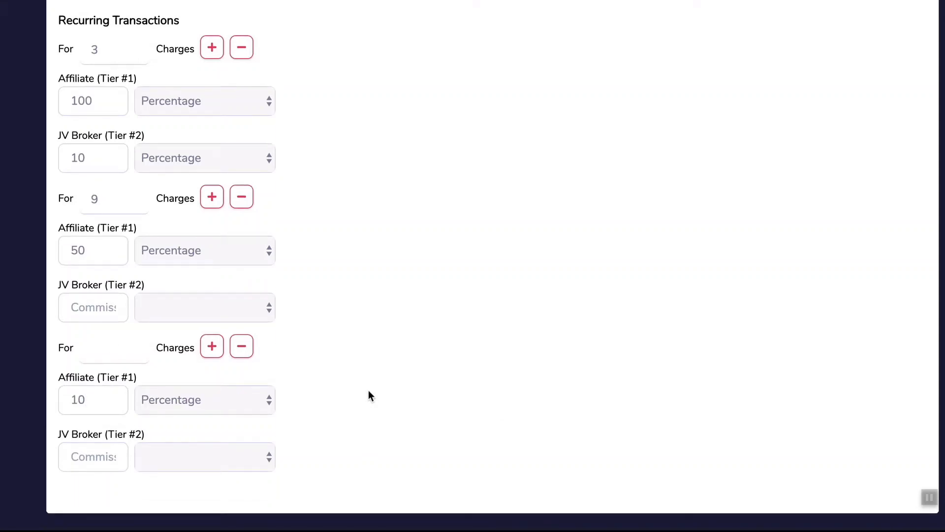
Review the Trial's tiered commission levels and remove the third and second ones
{"action": "scroll", "coordinate": [368, 394], "scroll_direction": "up", "scroll_amount": 5}
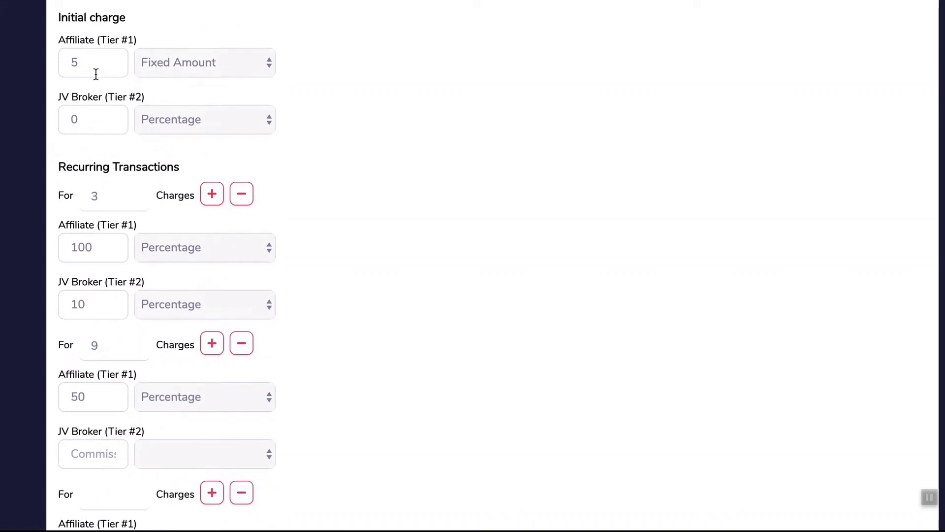
{"action": "scroll", "coordinate": [103, 104], "scroll_direction": "down", "scroll_amount": 1}
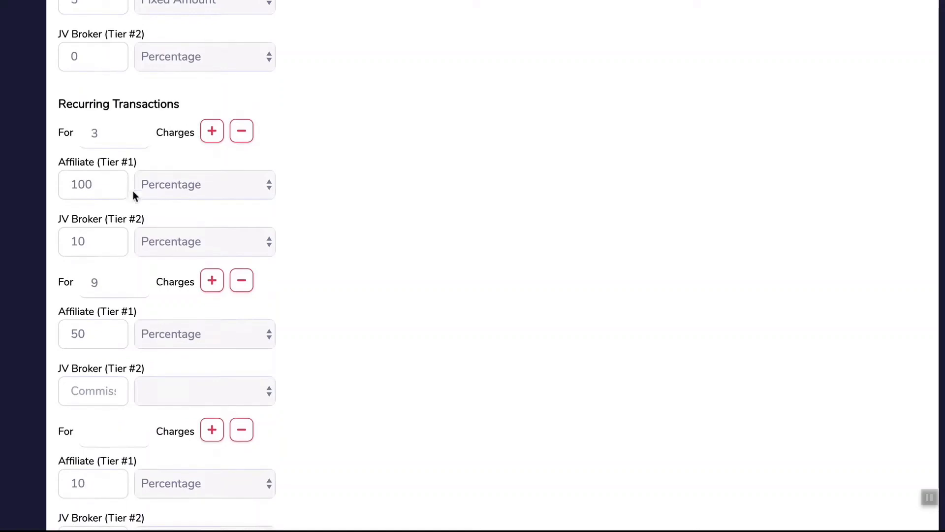
{"action": "scroll", "coordinate": [103, 185], "scroll_direction": "down", "scroll_amount": 1}
{"action": "scroll", "coordinate": [125, 216], "scroll_direction": "down", "scroll_amount": 1}
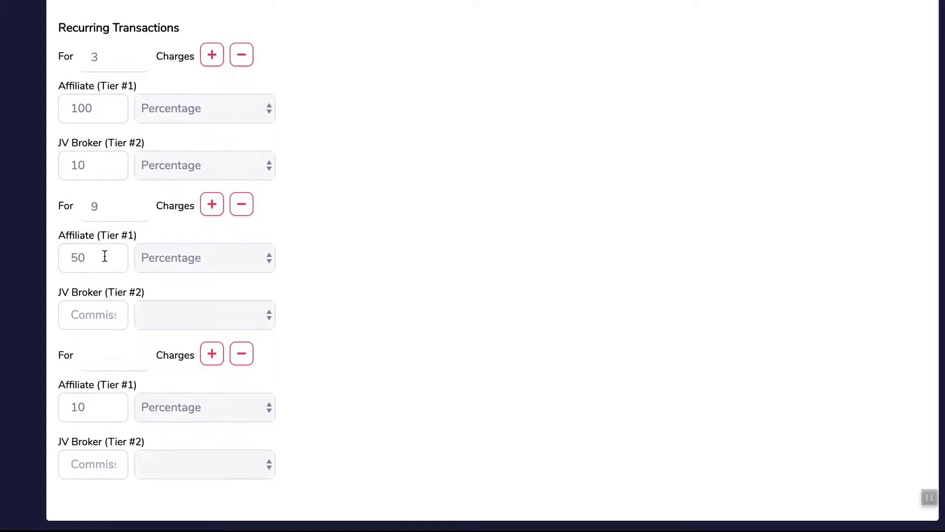
{"action": "scroll", "coordinate": [105, 258], "scroll_direction": "down", "scroll_amount": 1}
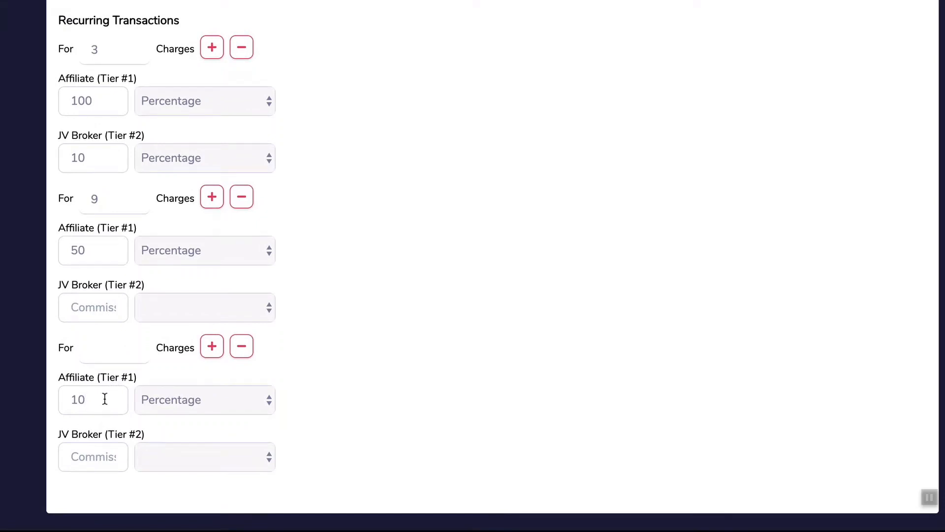
{"action": "left_click", "coordinate": [242, 347]}
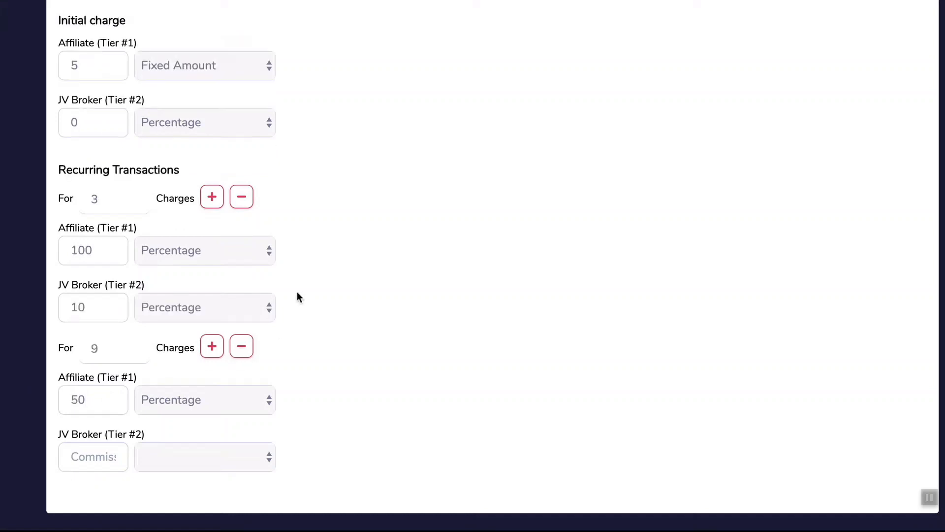
{"action": "left_click", "coordinate": [241, 348]}
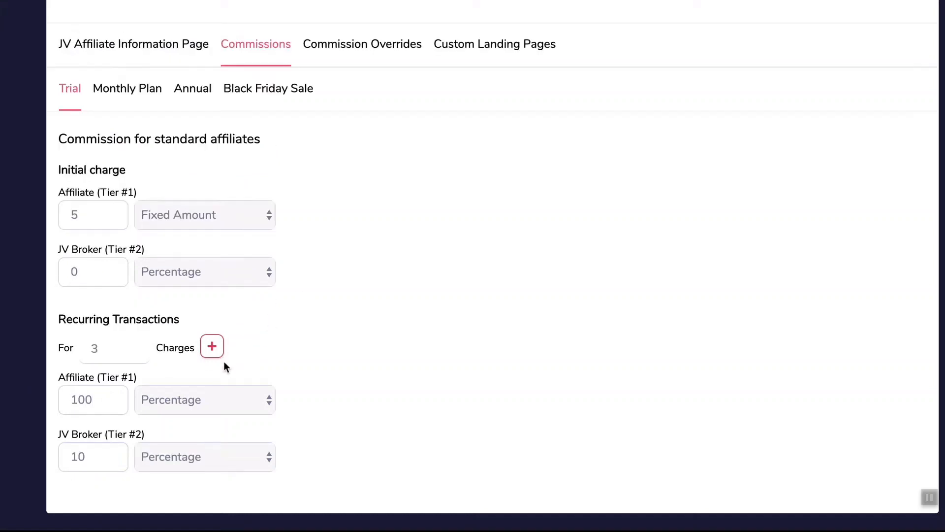
Clear the Trial's number of recurring charges and set its recurring Affiliate (Tier #1) commission to 40 percent
{"action": "left_click_drag", "start_coordinate": [109, 351], "coordinate": [64, 348]}
{"action": "key", "text": "BackSpace"}
{"action": "left_click", "coordinate": [91, 399]}
{"action": "key", "text": "BackSpace"}
{"action": "key", "text": "BackSpace"}
{"action": "key", "text": "BackSpace"}
{"action": "type", "text": "40"}
Check the Monthly Plan and Annual commission settings and the JV Affiliate Information Page entry
{"action": "left_click", "coordinate": [133, 94]}
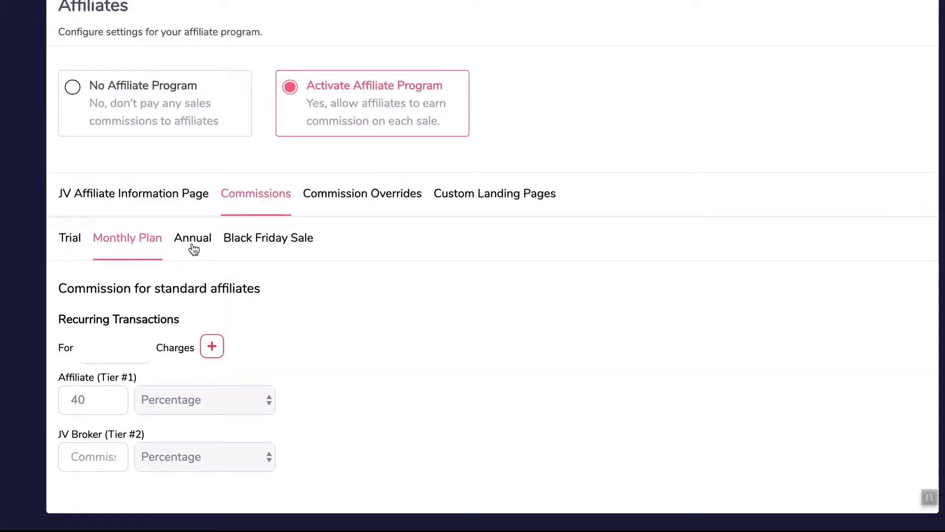
{"action": "left_click", "coordinate": [195, 249]}
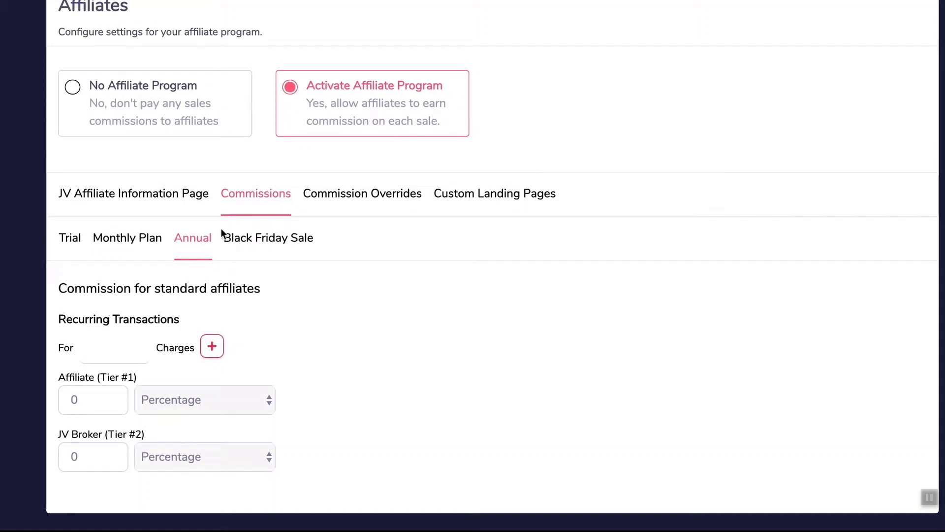
{"action": "left_click", "coordinate": [176, 199]}
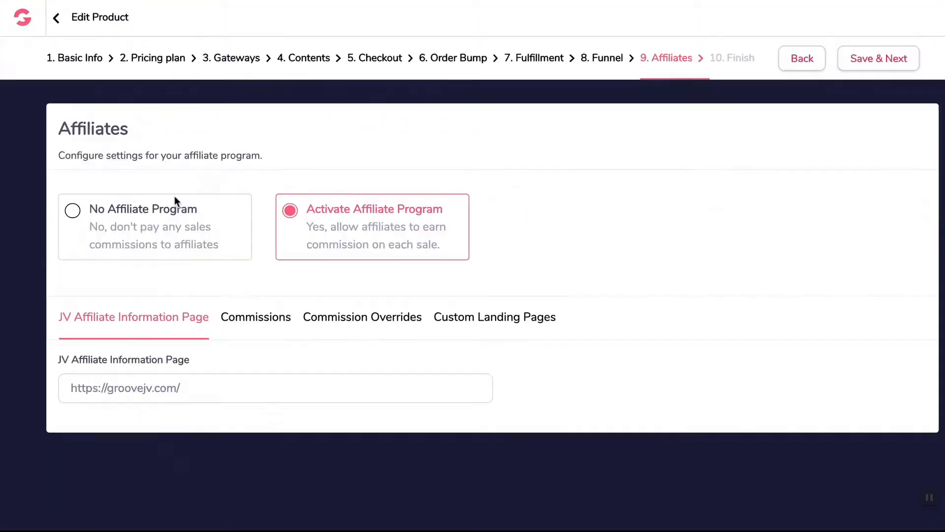
{"action": "left_click", "coordinate": [264, 326]}
{"action": "scroll", "coordinate": [353, 338], "scroll_direction": "down", "scroll_amount": 3}
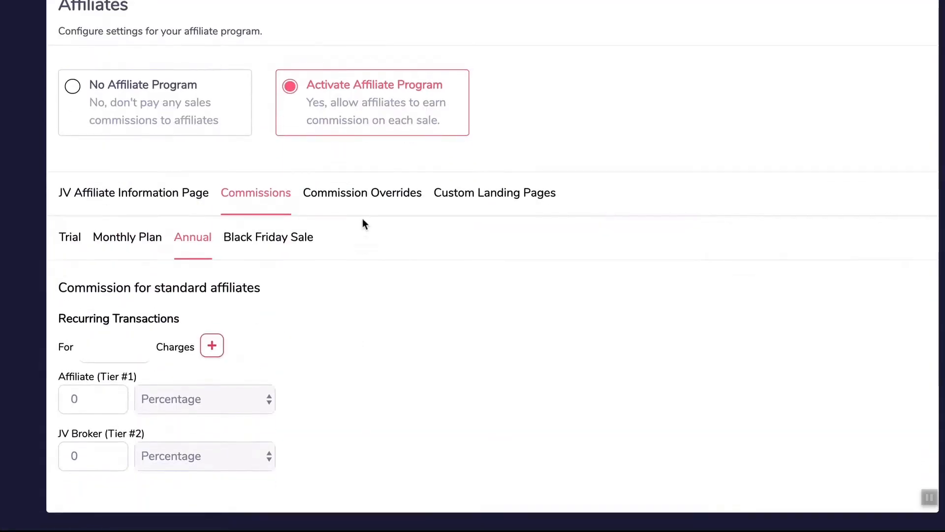
Add a new affiliate commission override for the Trial price point
{"action": "left_click", "coordinate": [363, 197]}
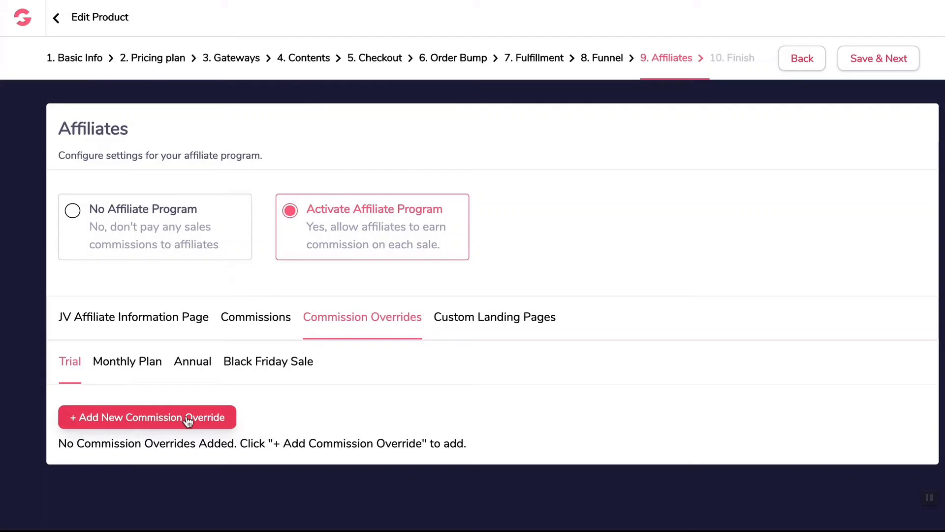
{"action": "left_click", "coordinate": [207, 420]}
{"action": "scroll", "coordinate": [369, 376], "scroll_direction": "down", "scroll_amount": 5}
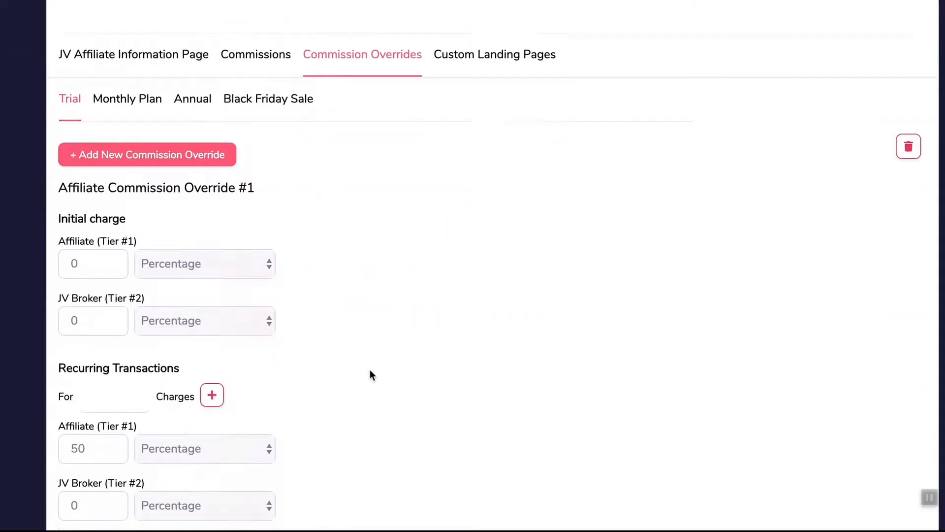
{"action": "scroll", "coordinate": [370, 367], "scroll_direction": "up", "scroll_amount": 1}
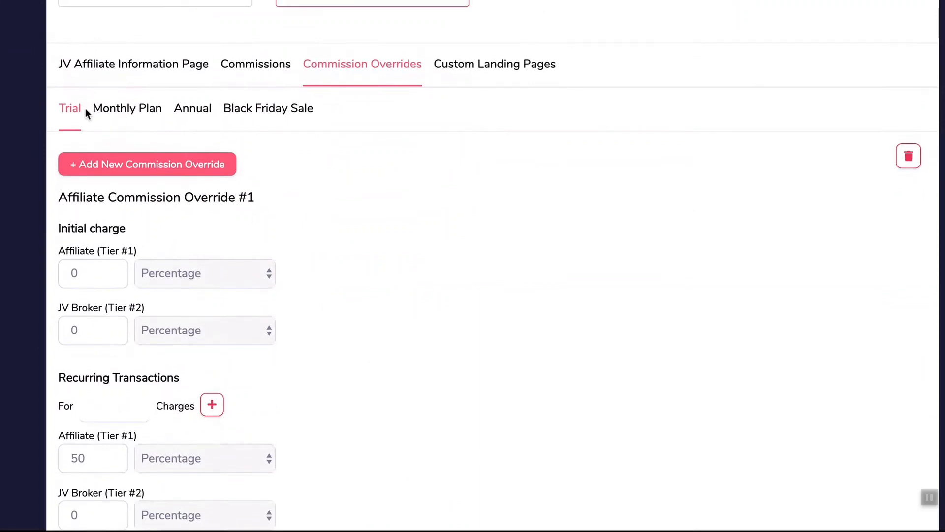
Add a commission override for the Monthly Plan and set its recurring Affiliate (Tier #1) commission to 70 percent
{"action": "left_click", "coordinate": [127, 113]}
{"action": "left_click", "coordinate": [193, 361]}
{"action": "left_click", "coordinate": [251, 362]}
{"action": "left_click", "coordinate": [139, 356]}
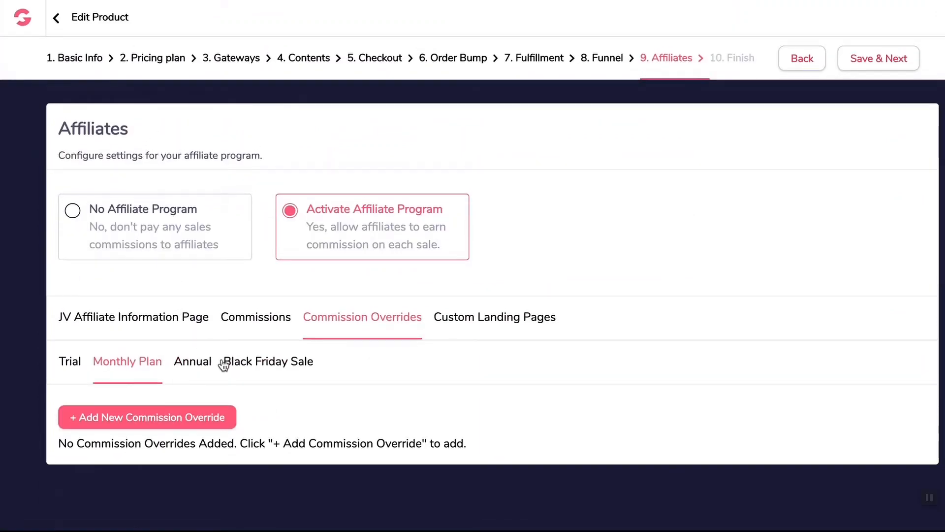
{"action": "left_click", "coordinate": [132, 418]}
{"action": "scroll", "coordinate": [252, 410], "scroll_direction": "down", "scroll_amount": 3}
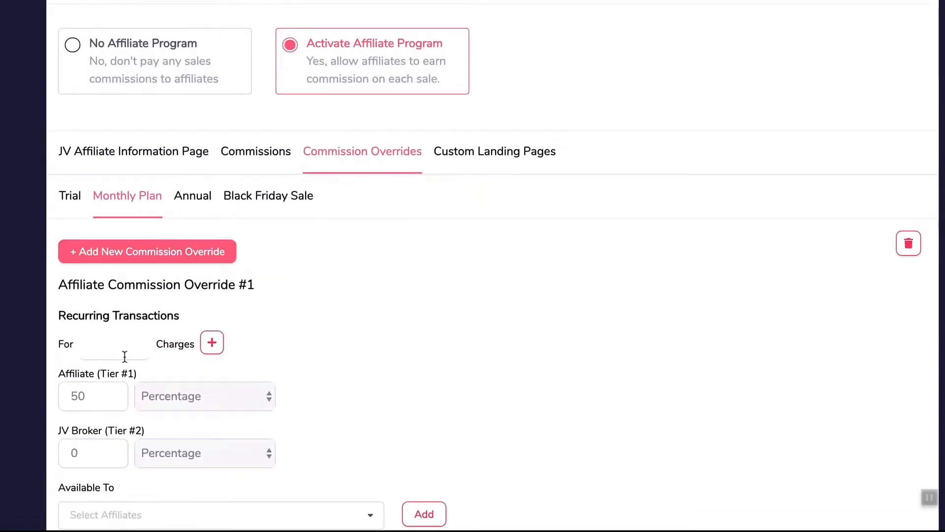
{"action": "scroll", "coordinate": [123, 355], "scroll_direction": "down", "scroll_amount": 1}
{"action": "left_click", "coordinate": [97, 338]}
{"action": "key", "text": "BackSpace"}
{"action": "key", "text": "BackSpace"}
{"action": "type", "text": "70"}
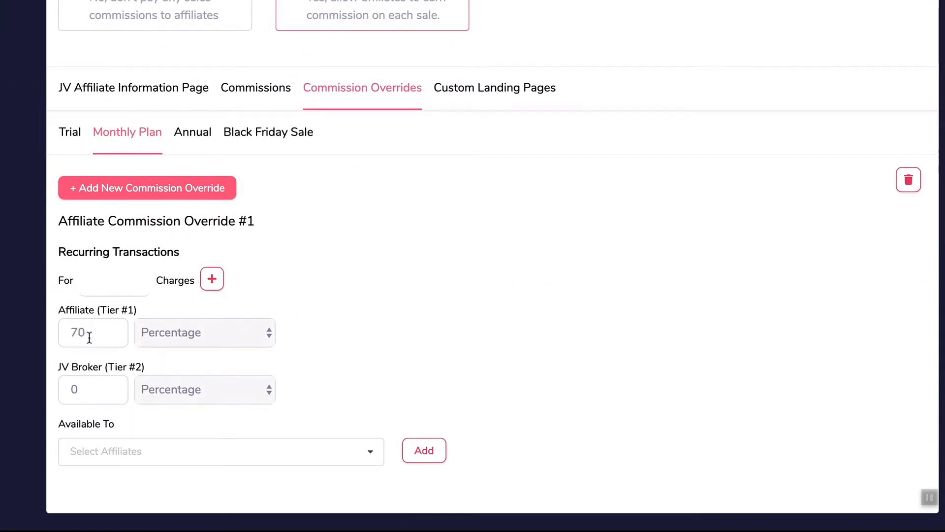
Make the 70 percent Monthly Plan override available to two selected affiliates
{"action": "left_click", "coordinate": [148, 451]}
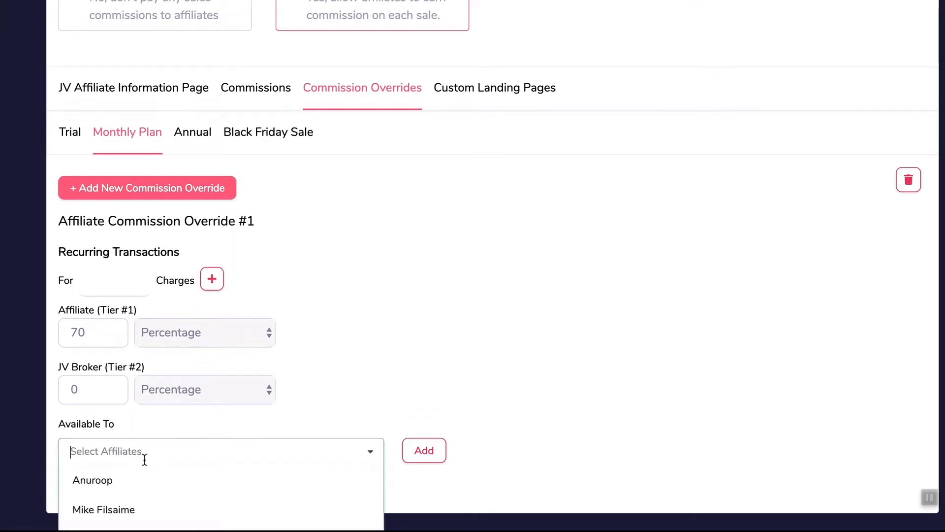
{"action": "scroll", "coordinate": [188, 428], "scroll_direction": "down", "scroll_amount": 2}
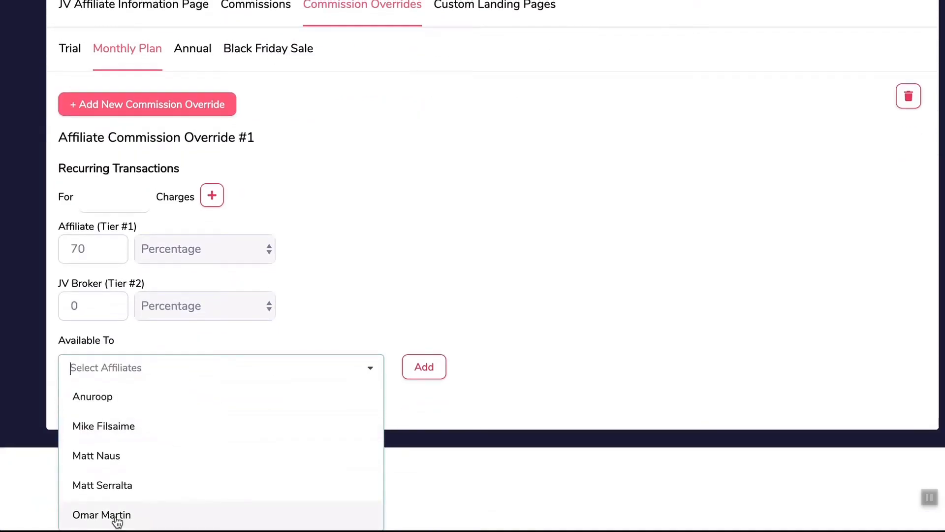
{"action": "left_click", "coordinate": [121, 514]}
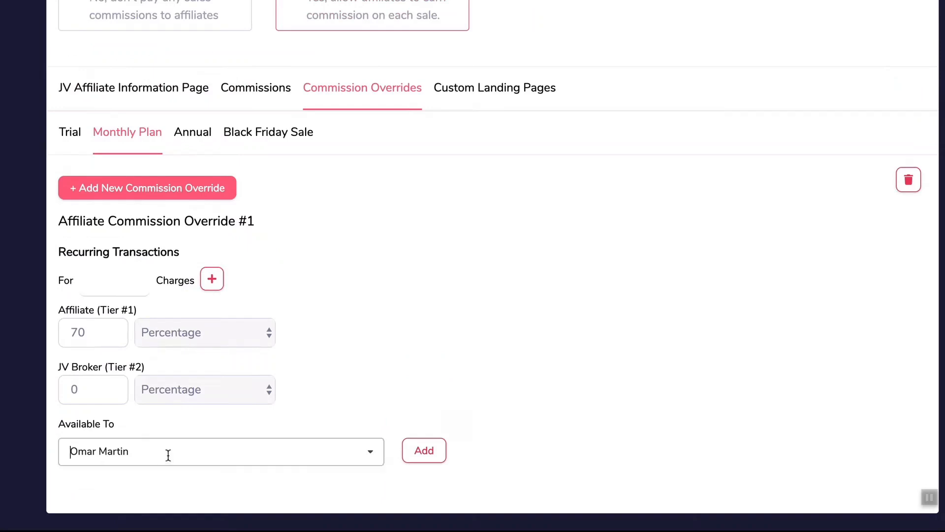
{"action": "left_click", "coordinate": [379, 453]}
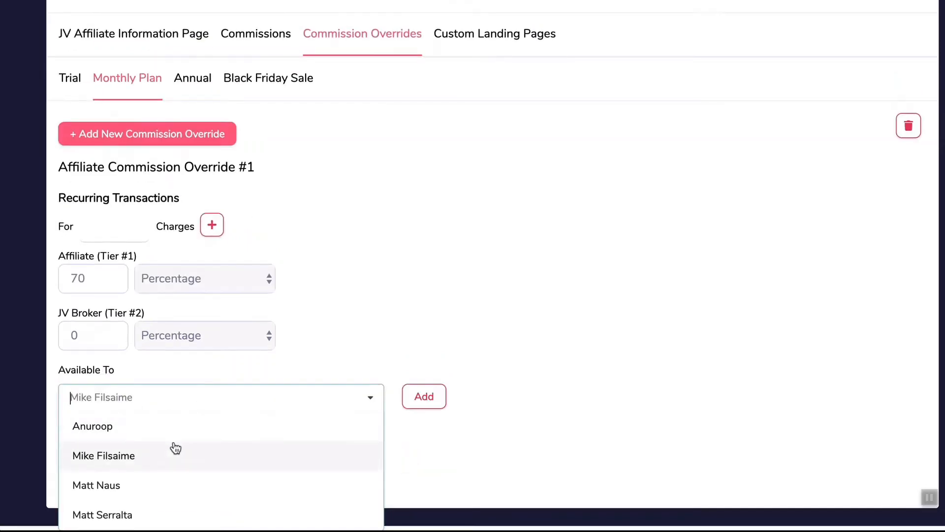
{"action": "left_click", "coordinate": [133, 515]}
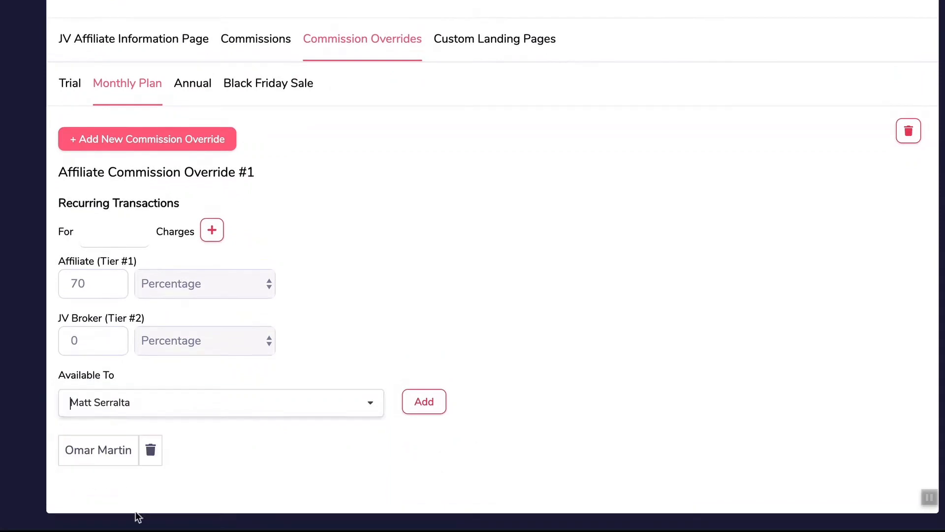
{"action": "left_click", "coordinate": [419, 406]}
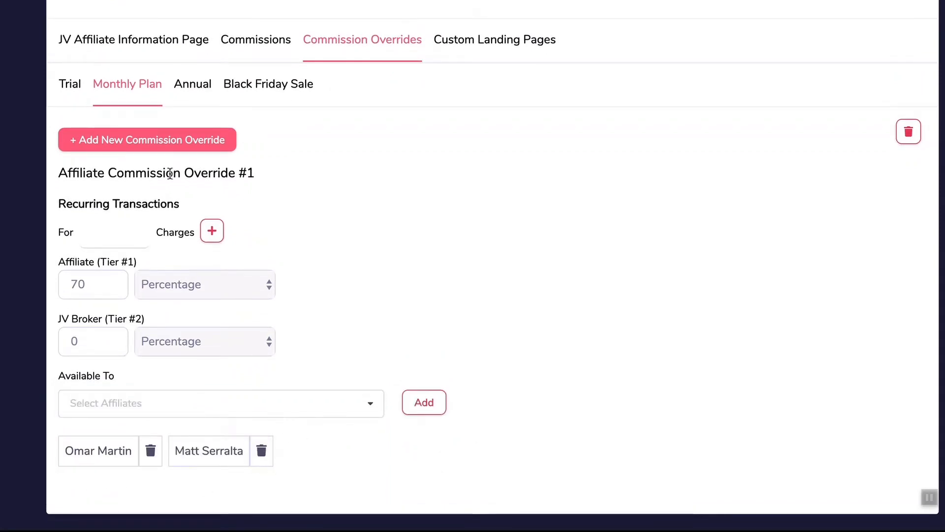
Add a second commission override for the Monthly Plan with a recurring Affiliate (Tier #1) commission of 60 percent
{"action": "left_click", "coordinate": [150, 142]}
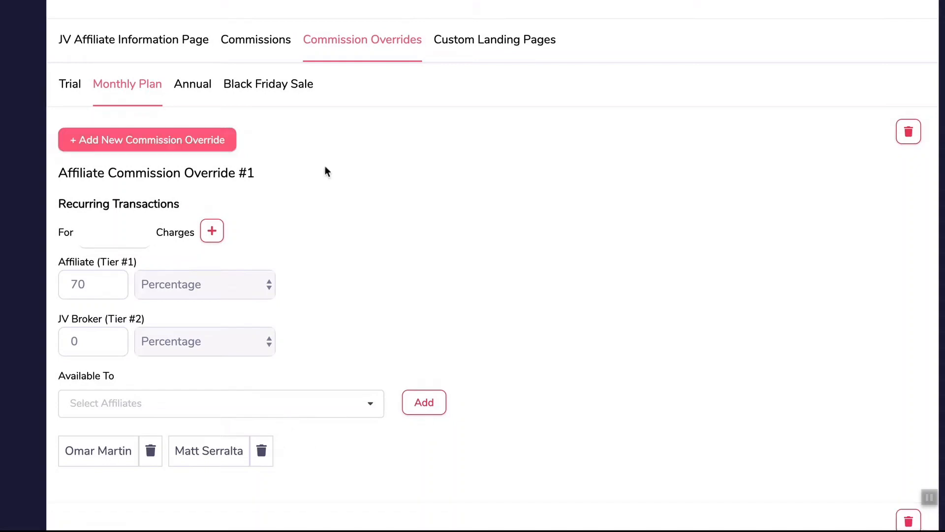
{"action": "scroll", "coordinate": [219, 164], "scroll_direction": "down", "scroll_amount": 6}
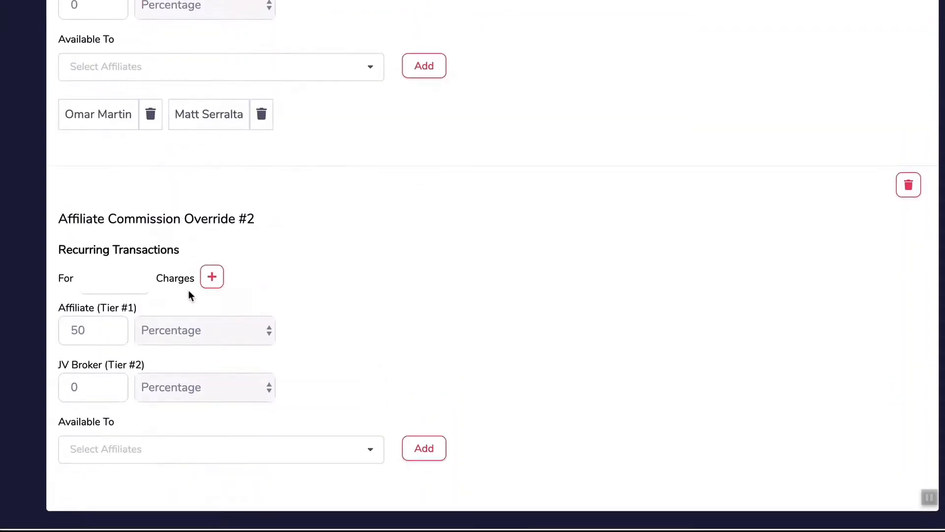
{"action": "left_click_drag", "start_coordinate": [91, 332], "coordinate": [32, 331]}
{"action": "type", "text": "60"}
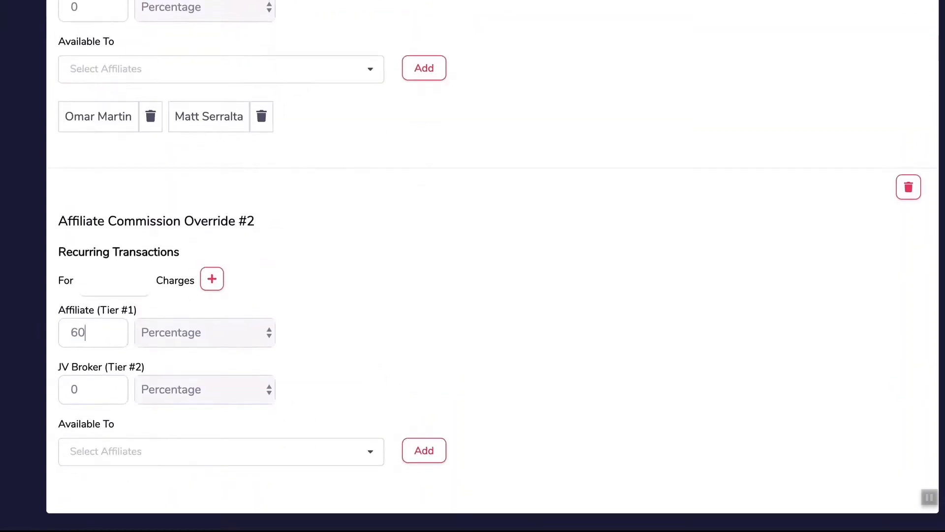
Make the 60 percent Monthly Plan override available to one selected affiliate
{"action": "left_click", "coordinate": [152, 453]}
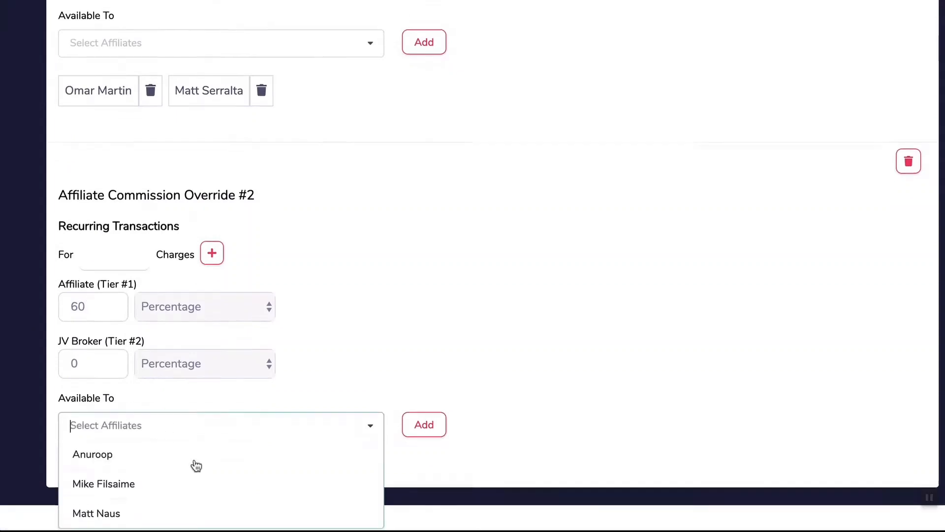
{"action": "left_click", "coordinate": [109, 517]}
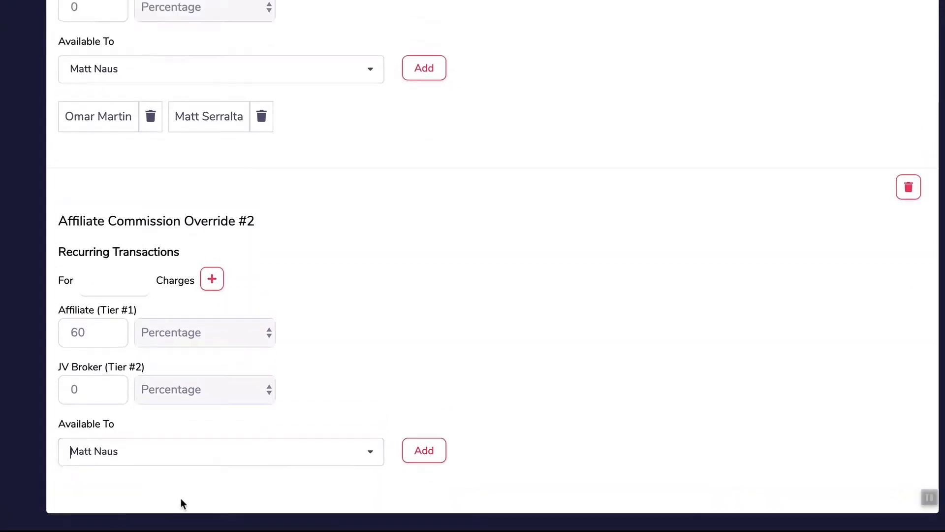
{"action": "left_click", "coordinate": [424, 450]}
{"action": "scroll", "coordinate": [158, 330], "scroll_direction": "down", "scroll_amount": 1}
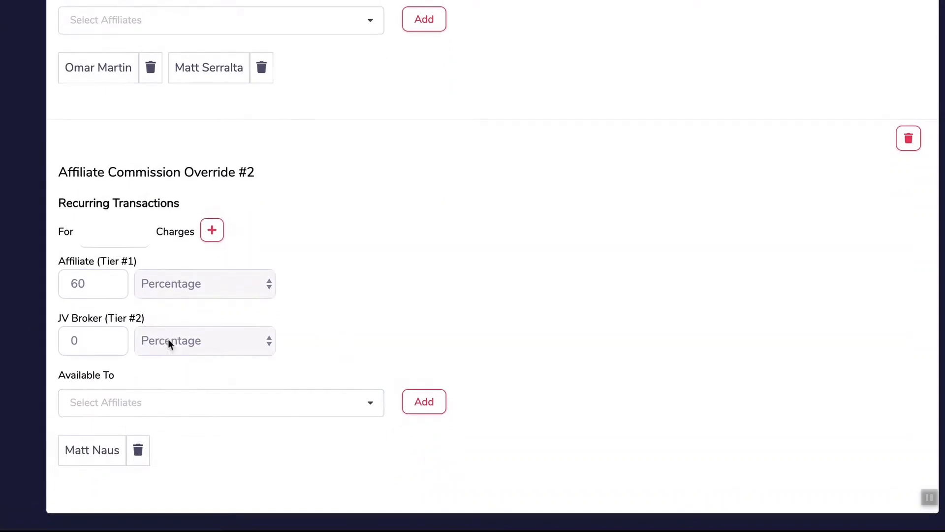
Delete the Trial's affiliate commission override
{"action": "scroll", "coordinate": [157, 372], "scroll_direction": "up", "scroll_amount": 2}
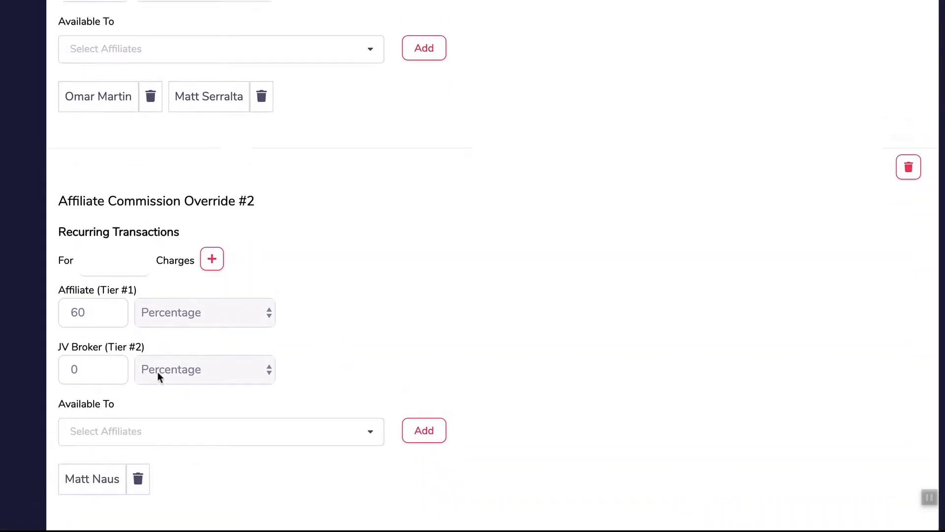
{"action": "scroll", "coordinate": [232, 381], "scroll_direction": "up", "scroll_amount": 2}
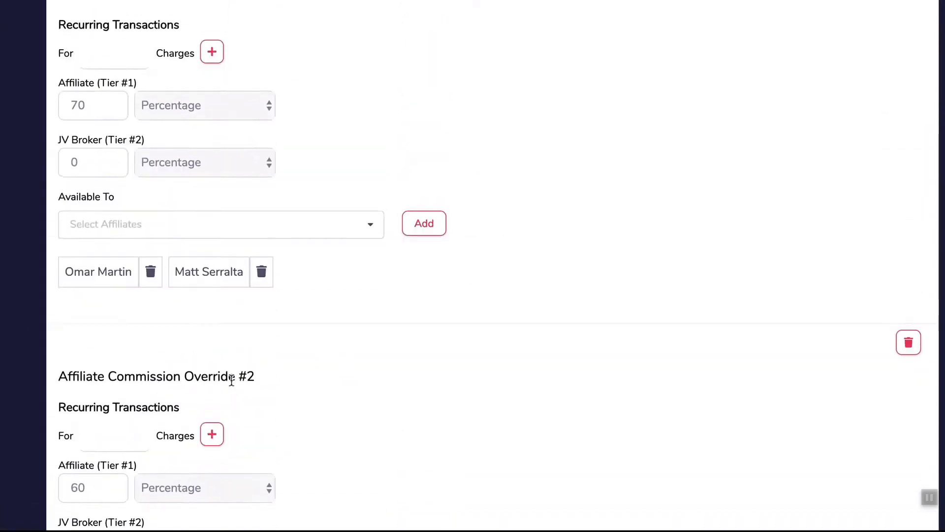
{"action": "scroll", "coordinate": [250, 373], "scroll_direction": "up", "scroll_amount": 2}
{"action": "scroll", "coordinate": [250, 374], "scroll_direction": "up", "scroll_amount": 3}
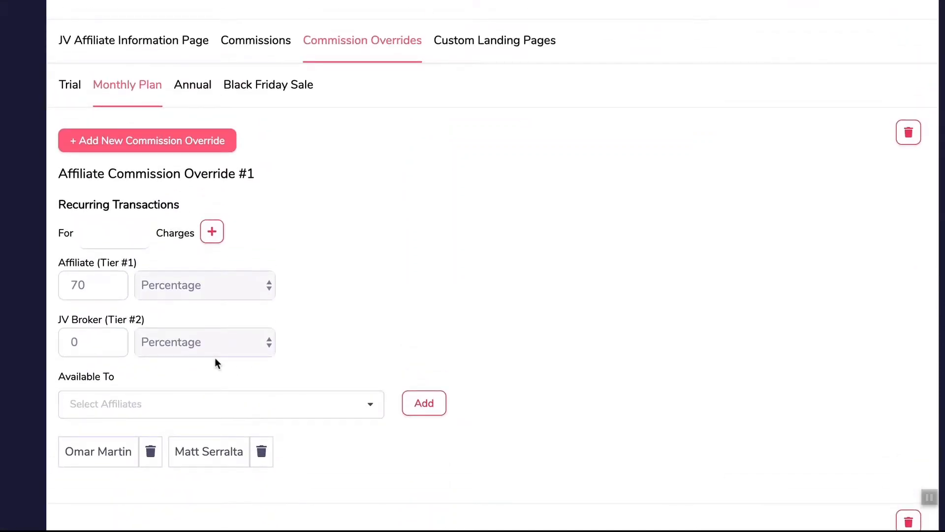
{"action": "left_click", "coordinate": [907, 158]}
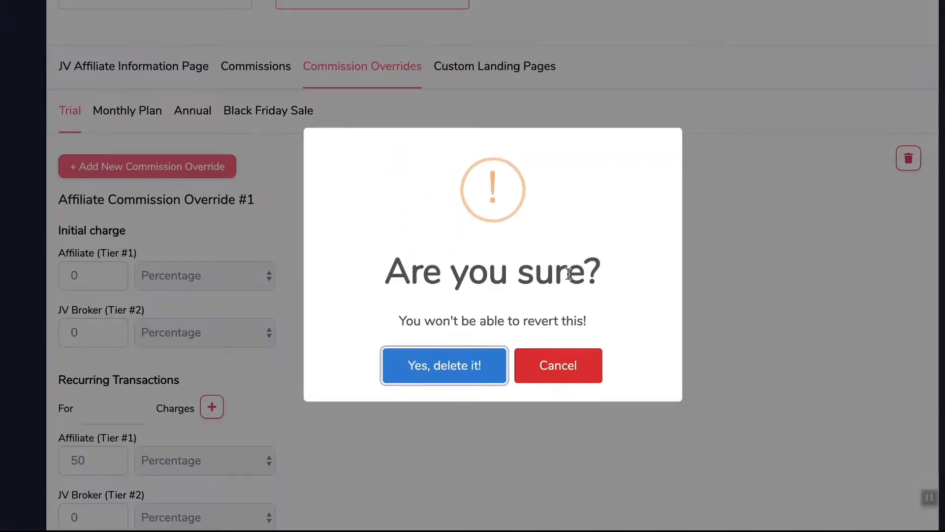
{"action": "left_click", "coordinate": [472, 374]}
{"action": "scroll", "coordinate": [246, 266], "scroll_direction": "down", "scroll_amount": 3}
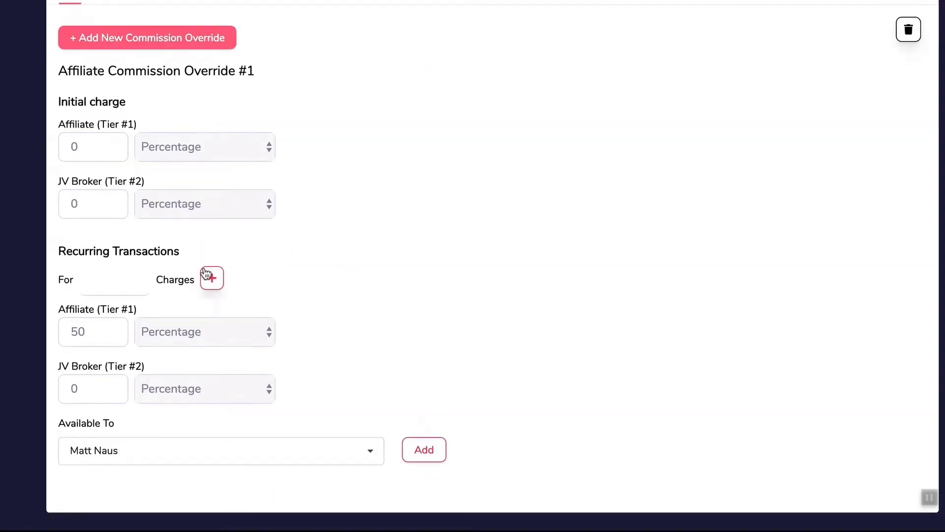
Try to delete Affiliate Commission Override #2 from the Monthly Plan
{"action": "scroll", "coordinate": [162, 207], "scroll_direction": "up", "scroll_amount": 7}
{"action": "left_click", "coordinate": [118, 243]}
{"action": "scroll", "coordinate": [393, 273], "scroll_direction": "down", "scroll_amount": 3}
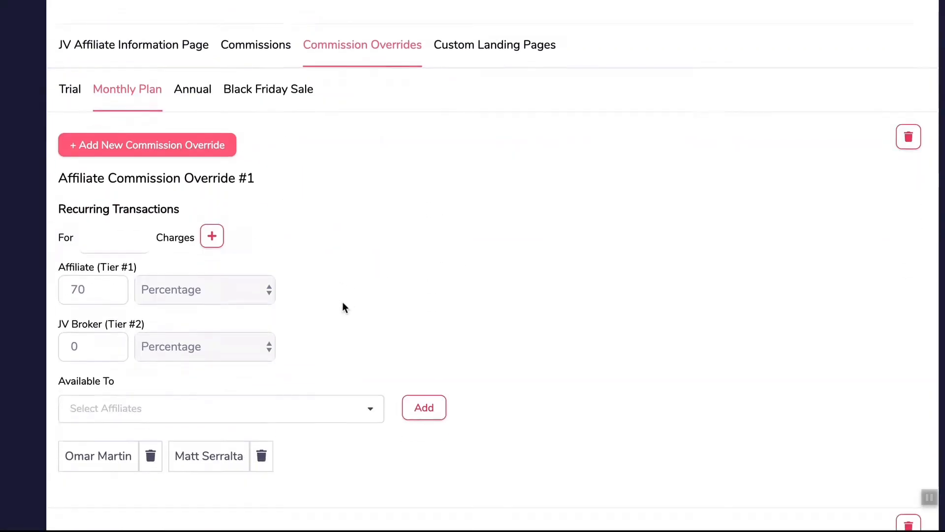
{"action": "scroll", "coordinate": [253, 166], "scroll_direction": "down", "scroll_amount": 6}
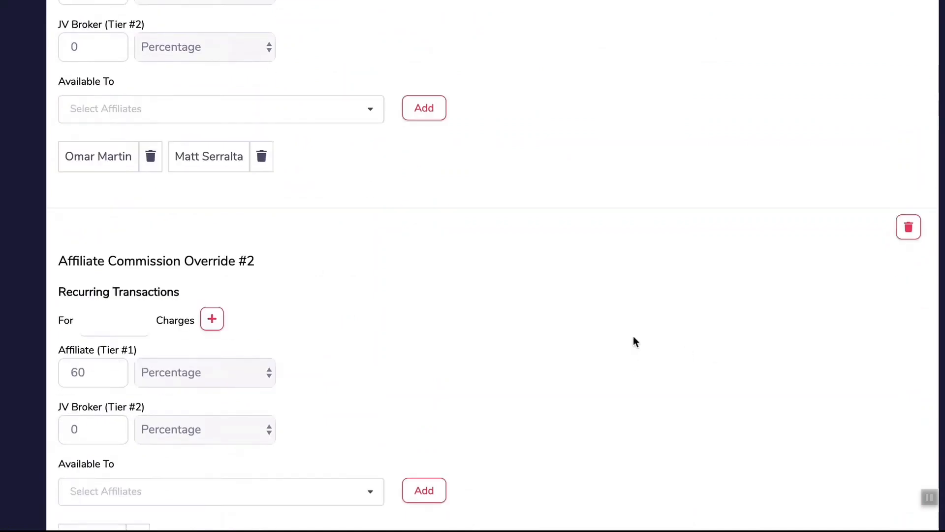
{"action": "left_click", "coordinate": [908, 228]}
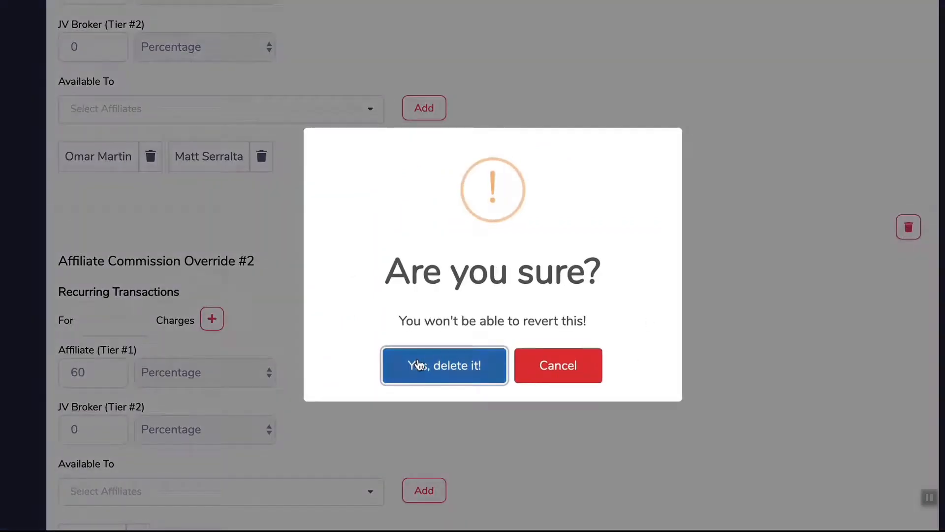
{"action": "left_click", "coordinate": [415, 363]}
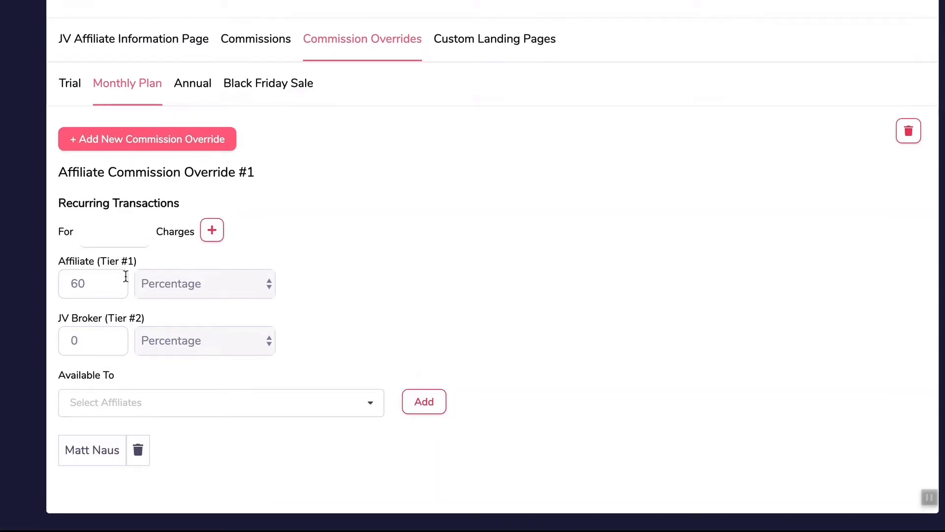
Review the Product Index Page entry in the Custom Landing Pages settings, including its landing page address and availability
{"action": "scroll", "coordinate": [315, 290], "scroll_direction": "up", "scroll_amount": 3}
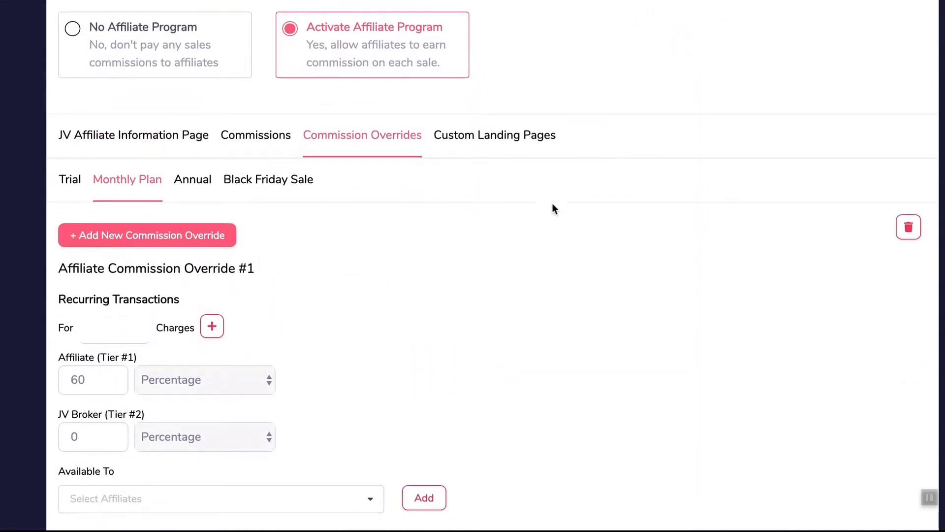
{"action": "left_click", "coordinate": [485, 137]}
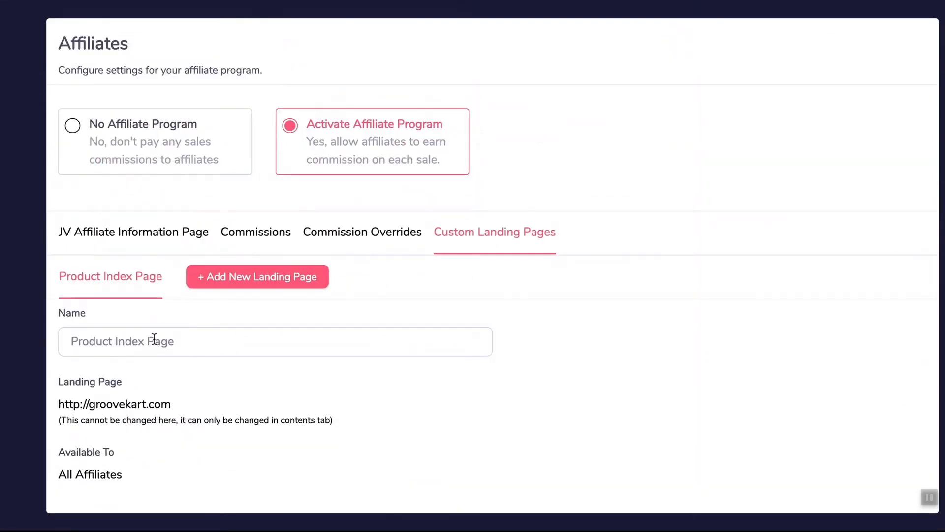
{"action": "left_click_drag", "start_coordinate": [166, 419], "coordinate": [78, 401]}
{"action": "left_click", "coordinate": [71, 383]}
{"action": "left_click_drag", "start_coordinate": [131, 387], "coordinate": [139, 390]}
{"action": "left_click", "coordinate": [139, 390]}
{"action": "left_click", "coordinate": [256, 278]}
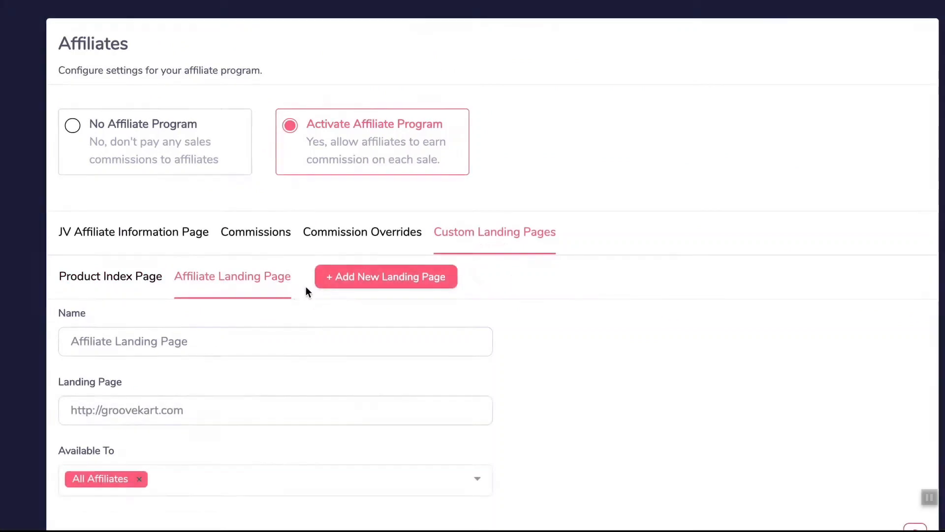
{"action": "scroll", "coordinate": [294, 304], "scroll_direction": "down", "scroll_amount": 2}
{"action": "triple_click", "coordinate": [190, 343]}
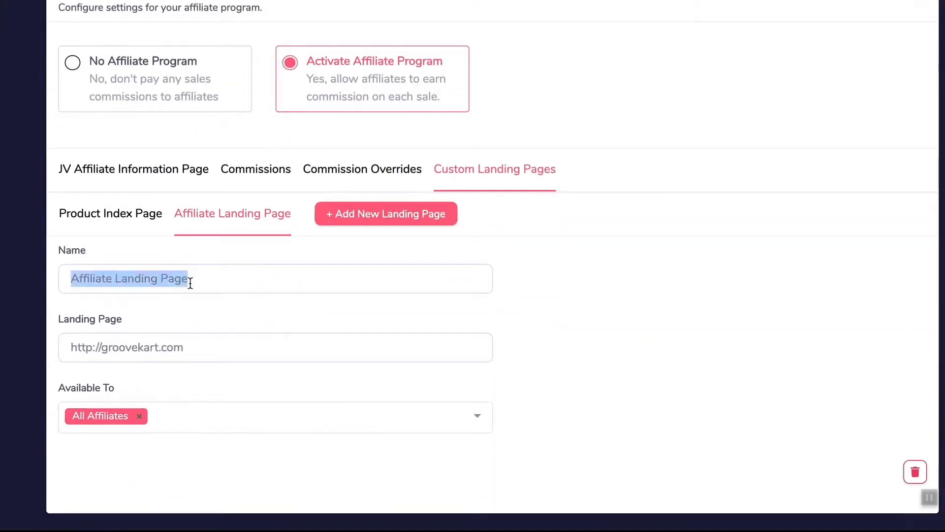
{"action": "type", "text": "Webinar"}
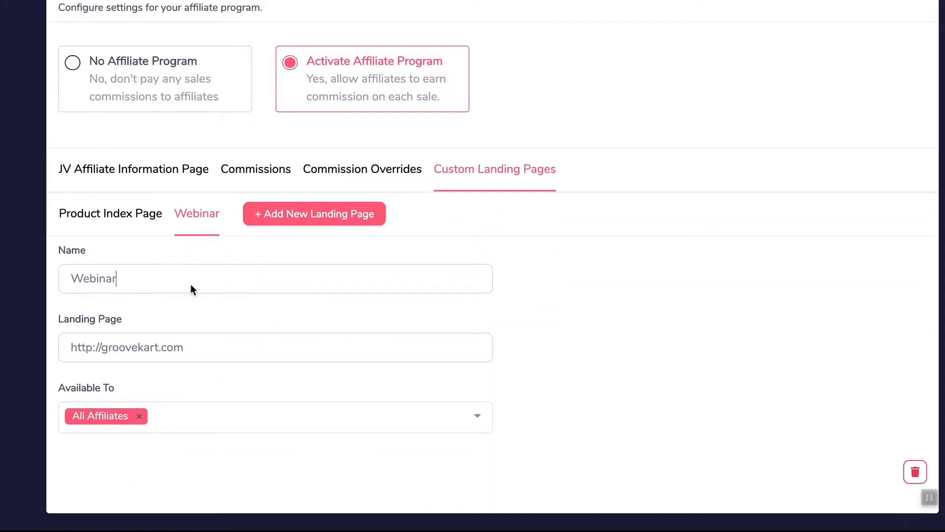
{"action": "key", "text": "Tab"}
{"action": "type", "text": "/webina"}
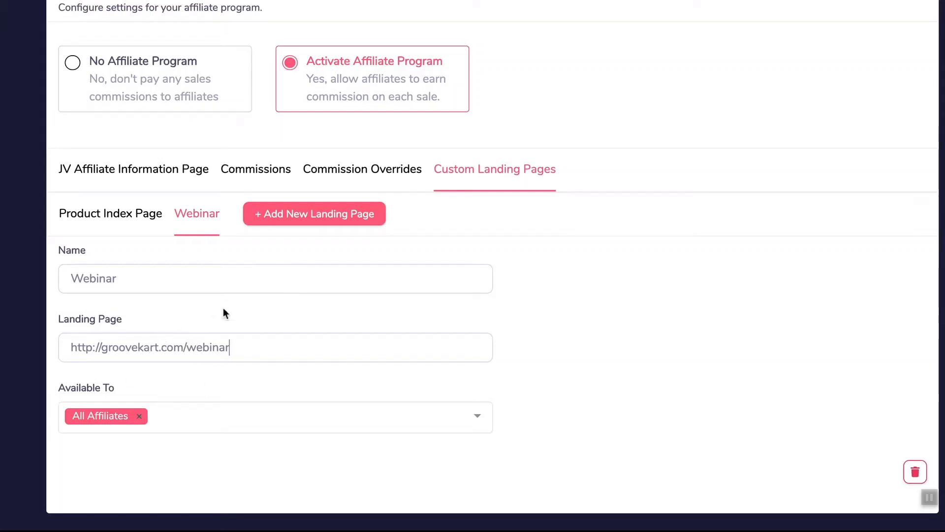
{"action": "left_click", "coordinate": [276, 222]}
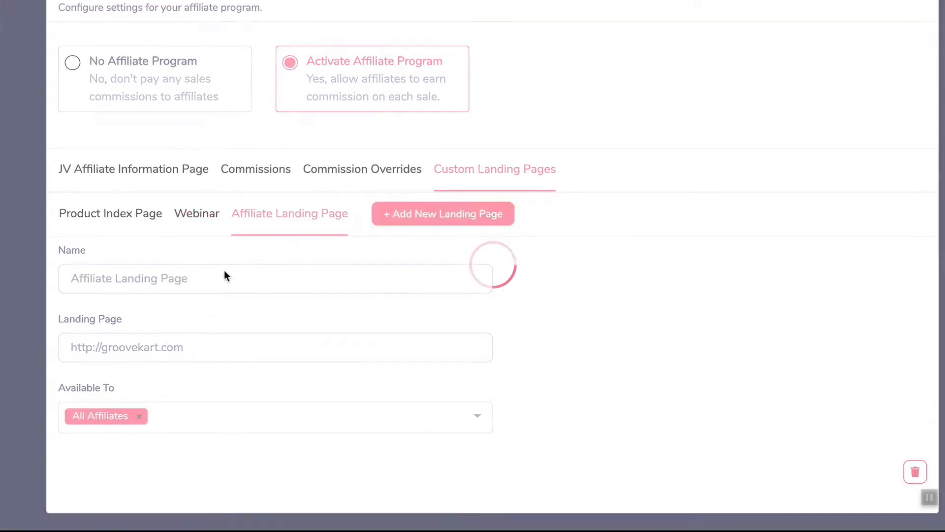
{"action": "triple_click", "coordinate": [220, 275]}
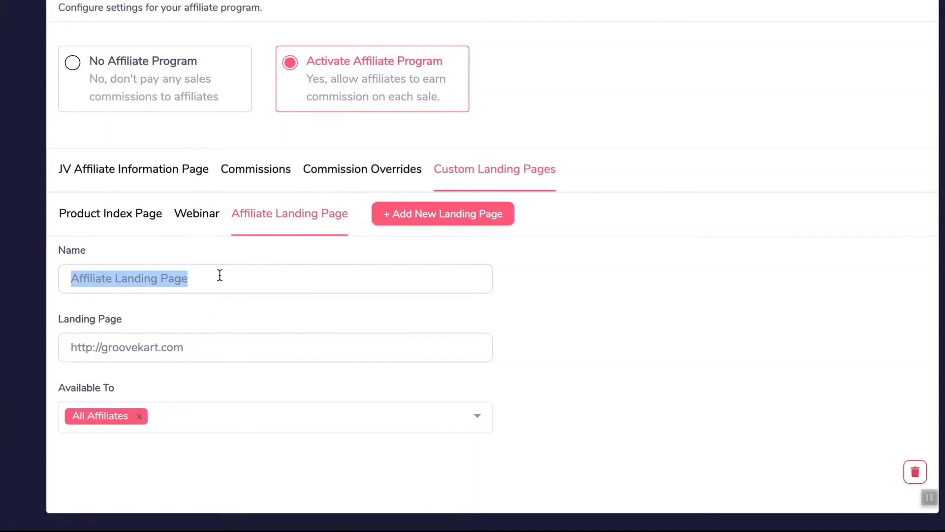
{"action": "type", "text": "VSL"}
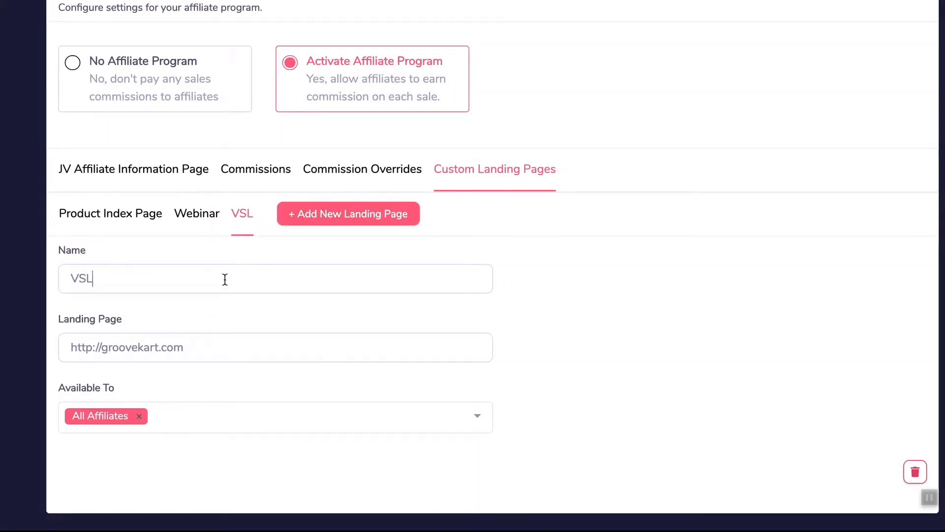
{"action": "left_click", "coordinate": [220, 354]}
{"action": "type", "text": "/vsl"}
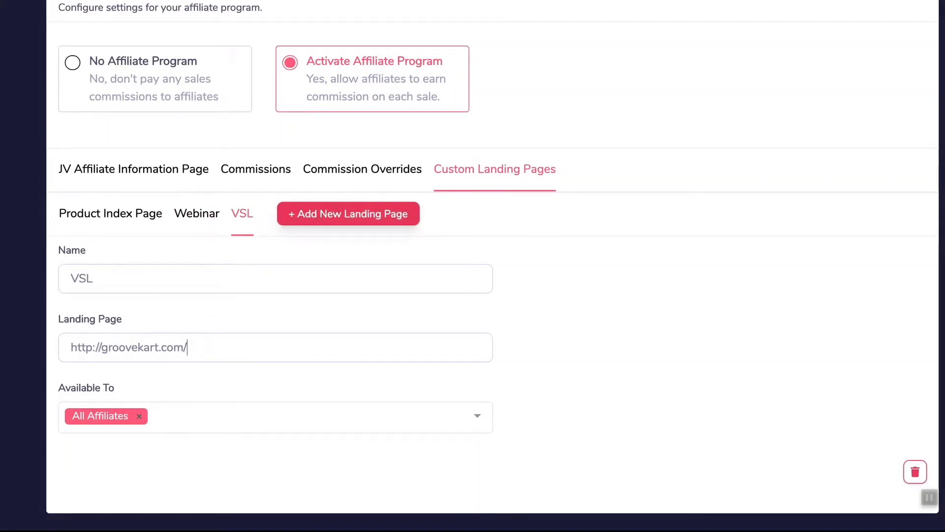
{"action": "left_click", "coordinate": [337, 213]}
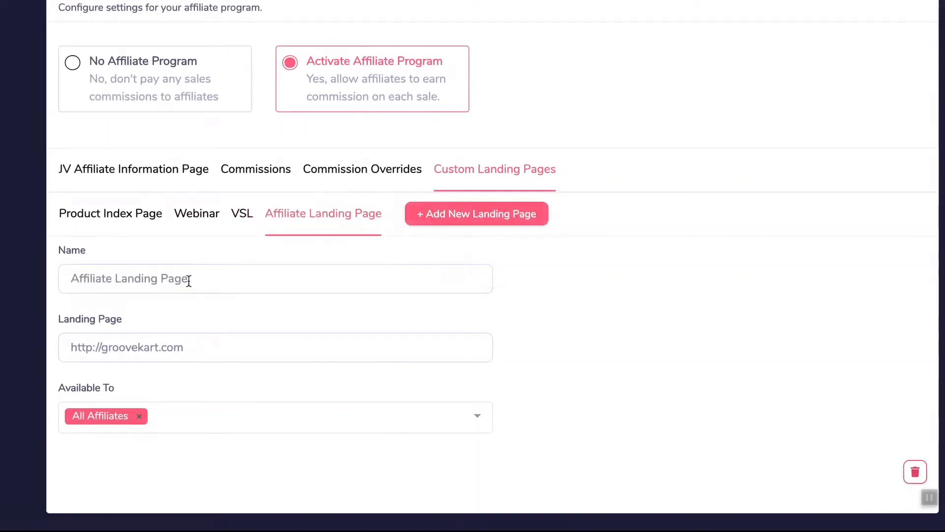
{"action": "triple_click", "coordinate": [189, 279]}
{"action": "type", "text": "DE"}
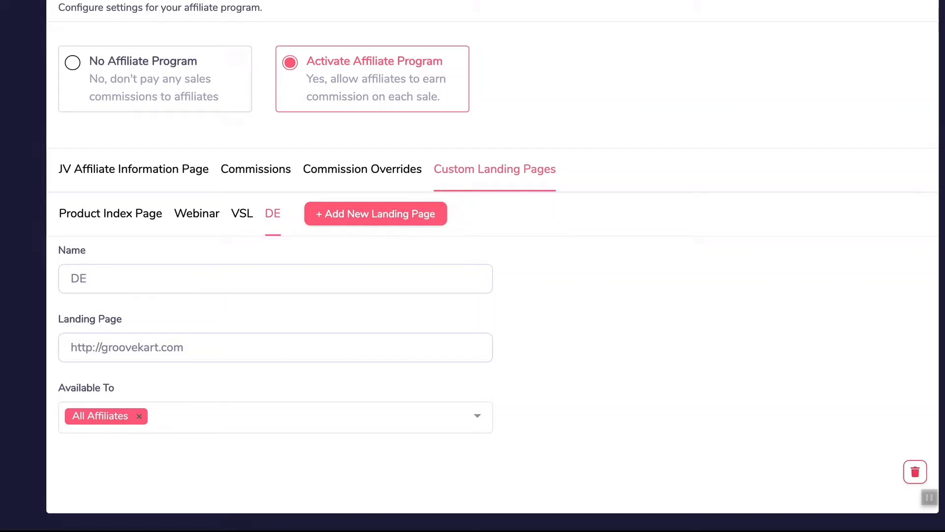
{"action": "type", "text": "MO"}
{"action": "left_click", "coordinate": [214, 349]}
{"action": "type", "text": "/demo"}
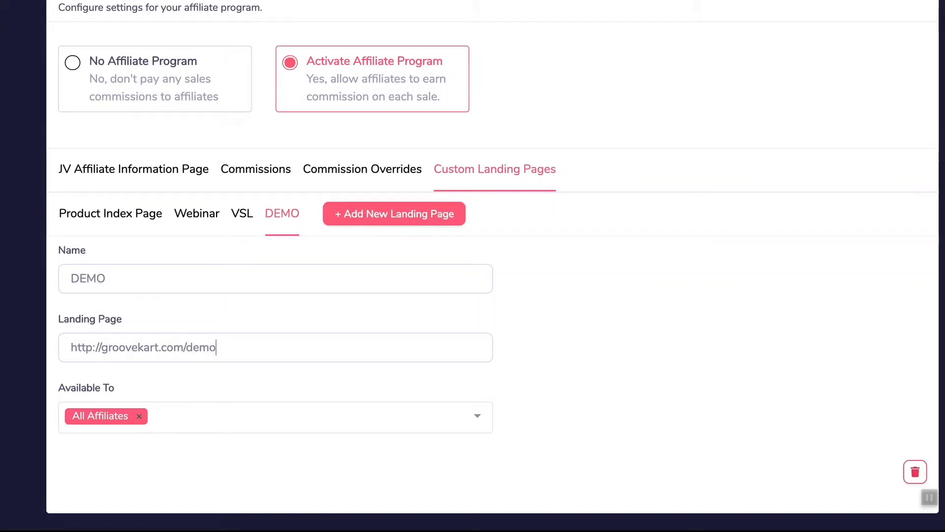
{"action": "left_click", "coordinate": [369, 221]}
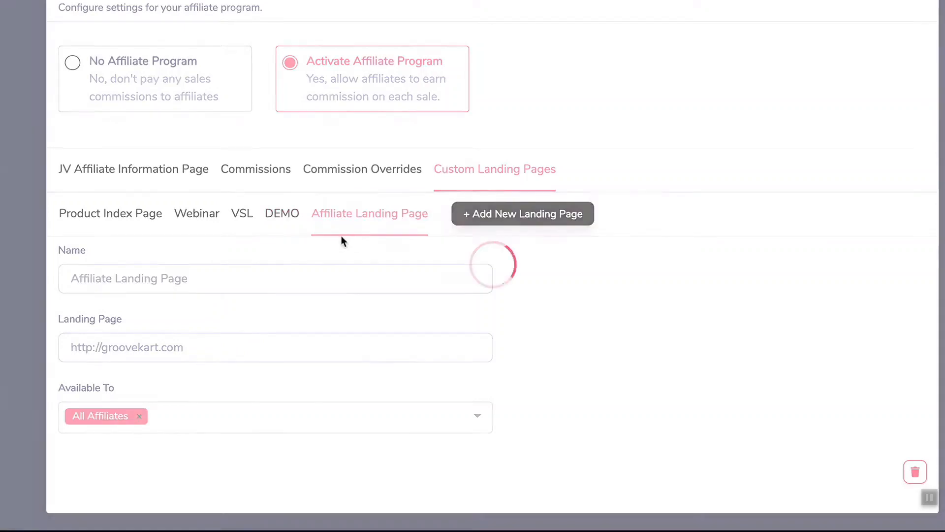
{"action": "left_click_drag", "start_coordinate": [189, 281], "coordinate": [185, 285]}
{"action": "type", "text": "Bal"}
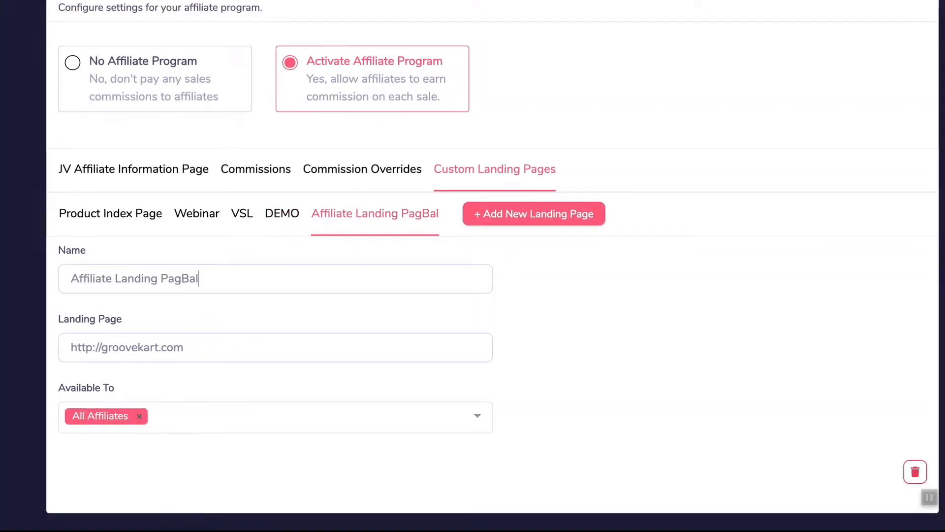
{"action": "type", "text": "ck Friday"}
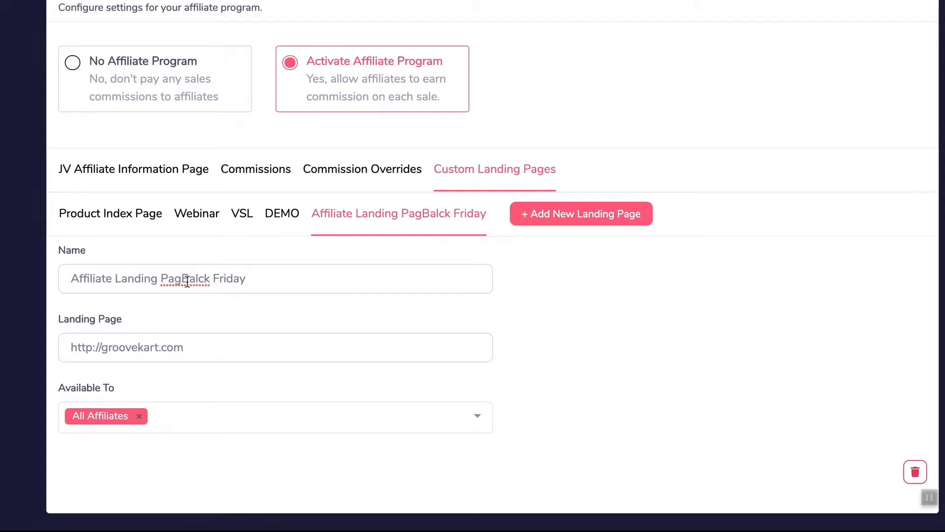
{"action": "left_click_drag", "start_coordinate": [181, 279], "coordinate": [41, 281]}
{"action": "key", "text": "BackSpace"}
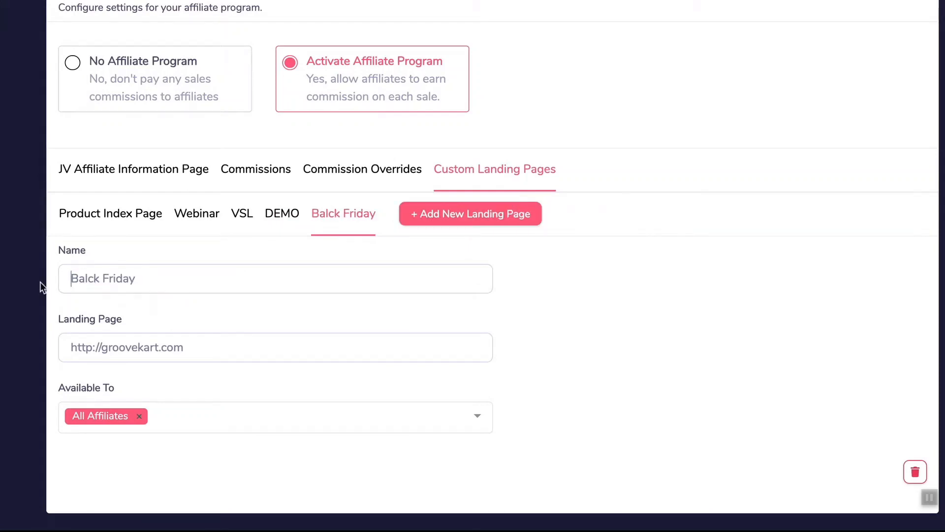
{"action": "type", "text": "/bf"}
Add a custom landing page named as only for one specific affiliate, using the groovekart.com address of that affiliate's webinar
{"action": "left_click", "coordinate": [432, 221]}
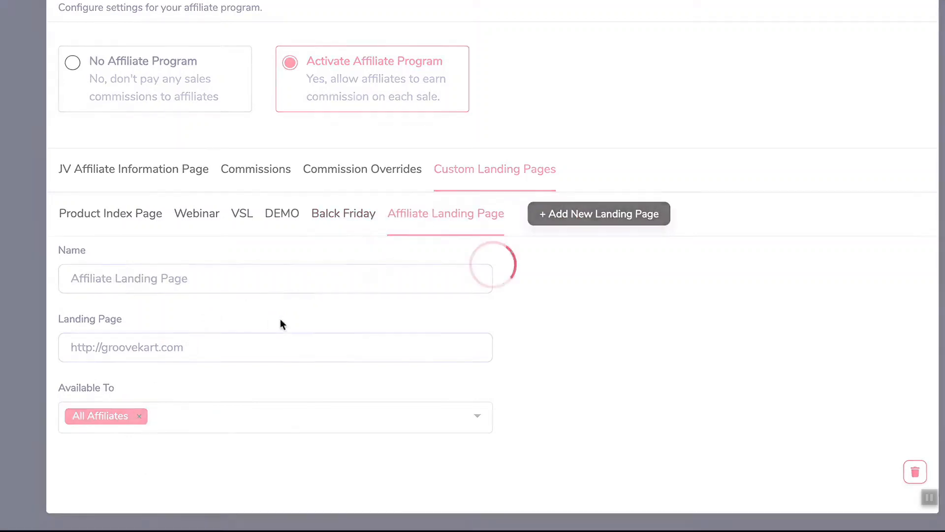
{"action": "triple_click", "coordinate": [230, 282]}
{"action": "type", "text": "Only for Anurr"}
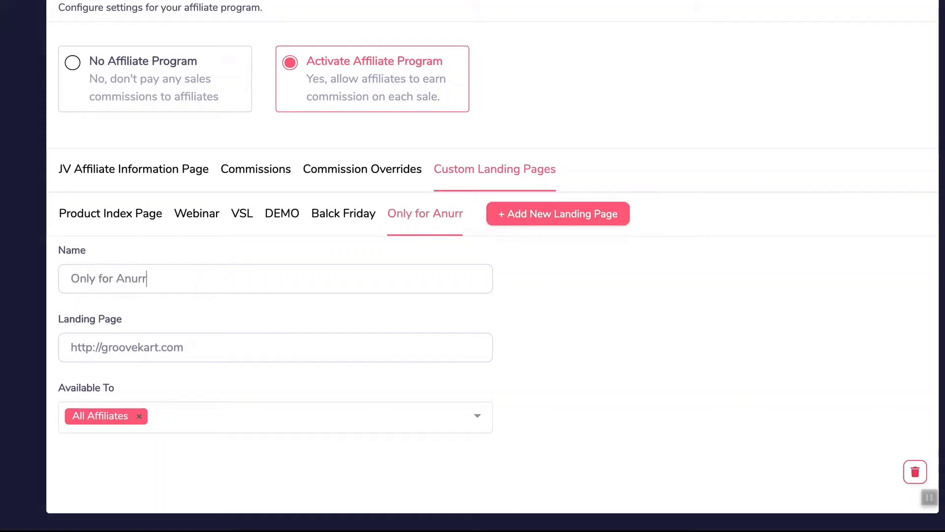
{"action": "key", "text": "BackSpace"}
{"action": "type", "text": "roop"}
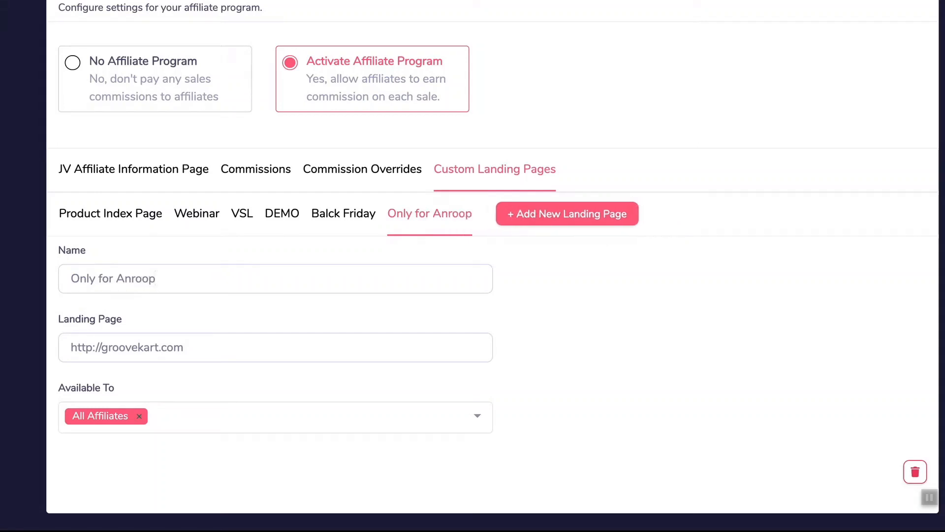
{"action": "left_click", "coordinate": [221, 347]}
{"action": "type", "text": "/an"}
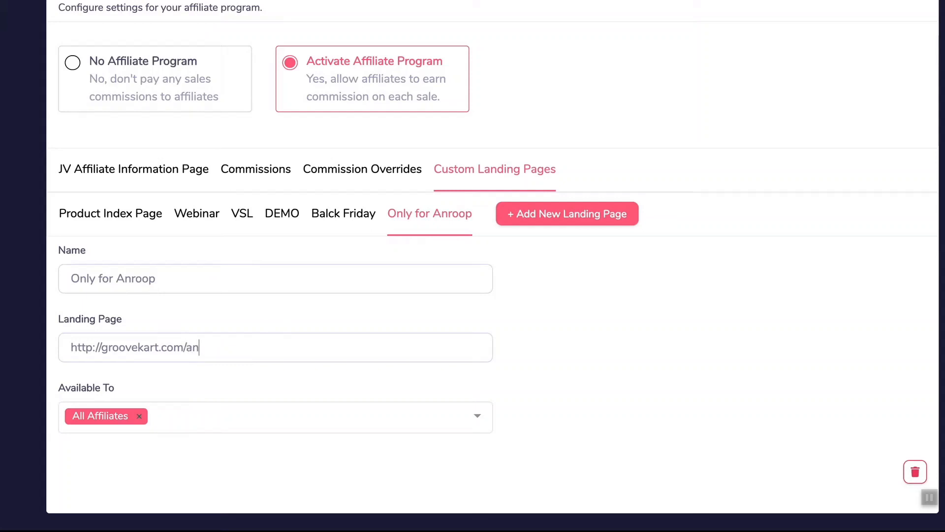
{"action": "type", "text": "uroop-webinar"}
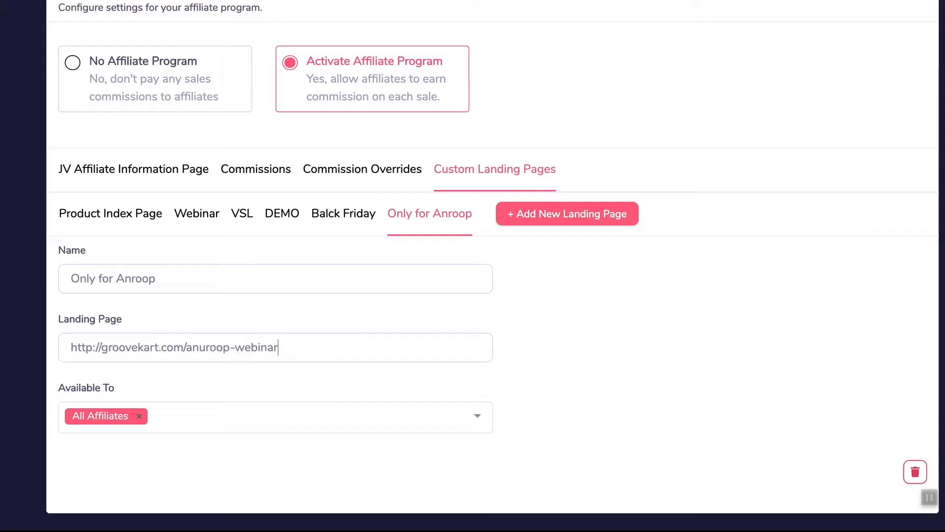
Make the affiliate-specific landing page available only to that affiliate, and save the affiliate settings
{"action": "left_click", "coordinate": [472, 418]}
{"action": "left_click", "coordinate": [133, 368]}
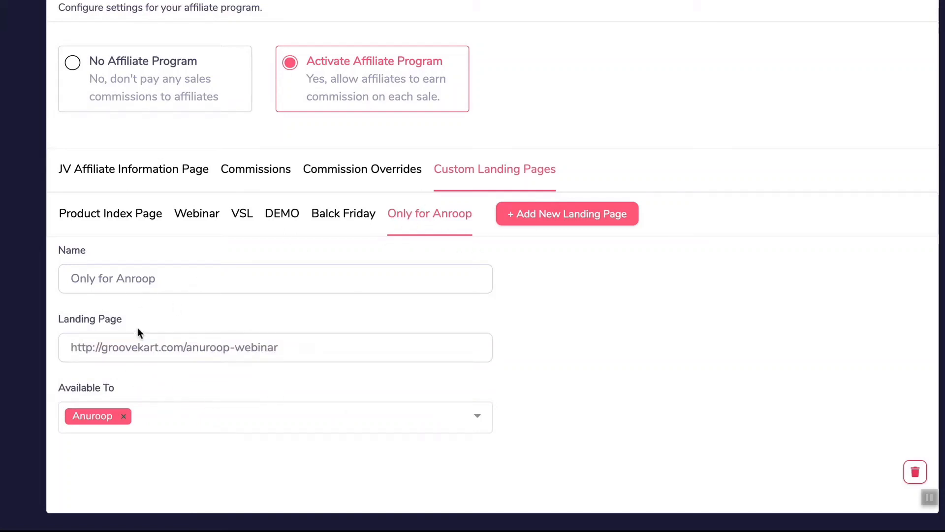
{"action": "left_click", "coordinate": [164, 278]}
{"action": "scroll", "coordinate": [575, 346], "scroll_direction": "up", "scroll_amount": 1}
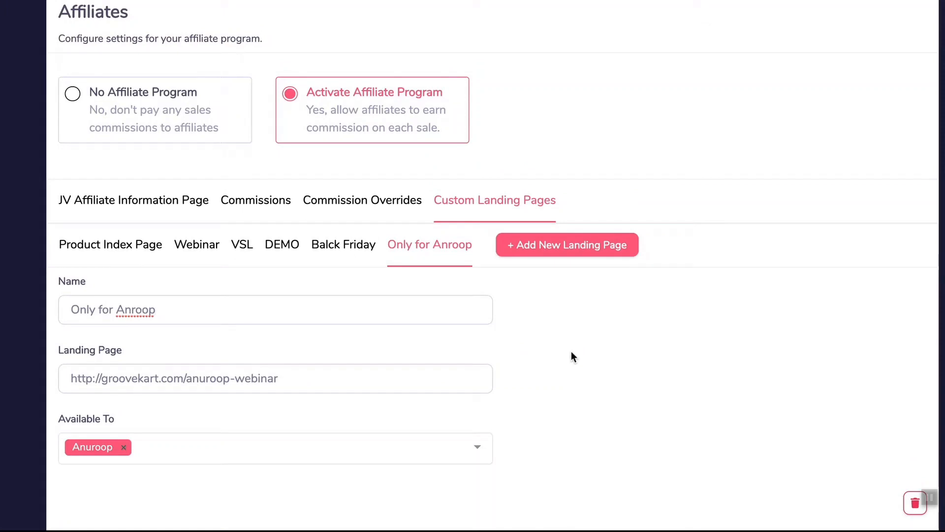
{"action": "scroll", "coordinate": [571, 350], "scroll_direction": "up", "scroll_amount": 4}
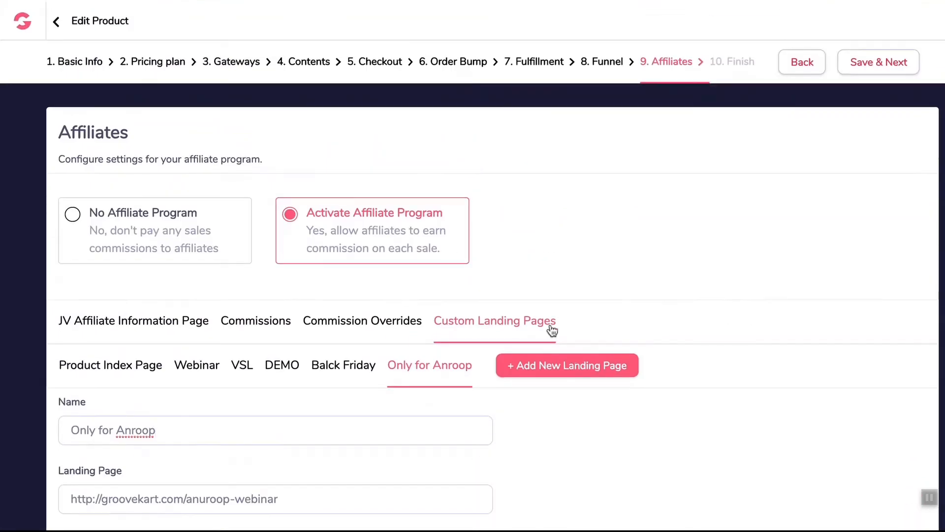
{"action": "left_click", "coordinate": [878, 58]}
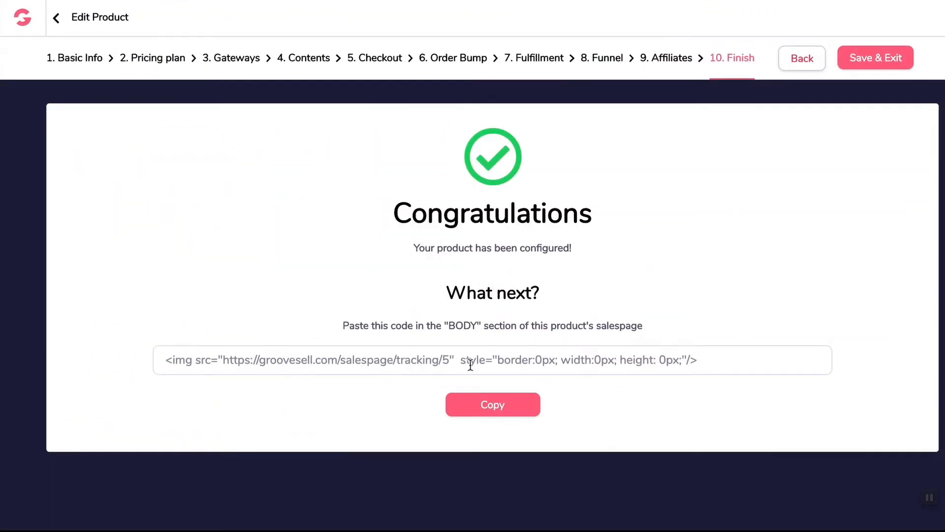
Copy the salespage tracking code and finish by saving and exiting the product setup
{"action": "left_click", "coordinate": [477, 406]}
{"action": "left_click", "coordinate": [671, 354]}
{"action": "left_click", "coordinate": [505, 363]}
{"action": "left_click", "coordinate": [856, 64]}
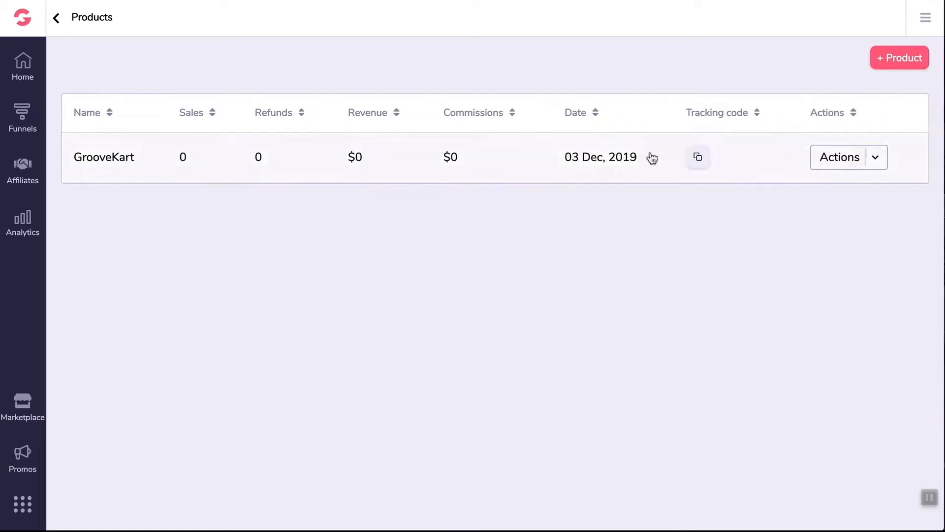
{"action": "left_click", "coordinate": [899, 63]}
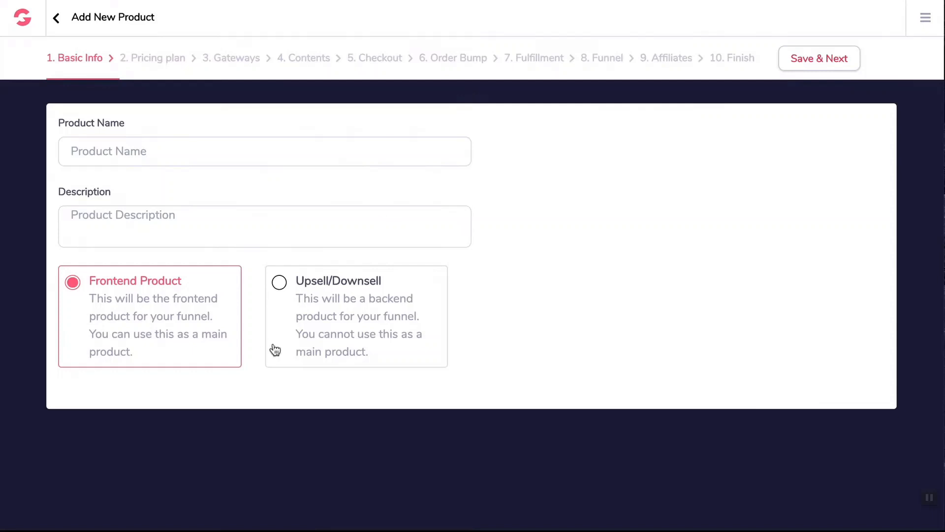
{"action": "left_click", "coordinate": [279, 285]}
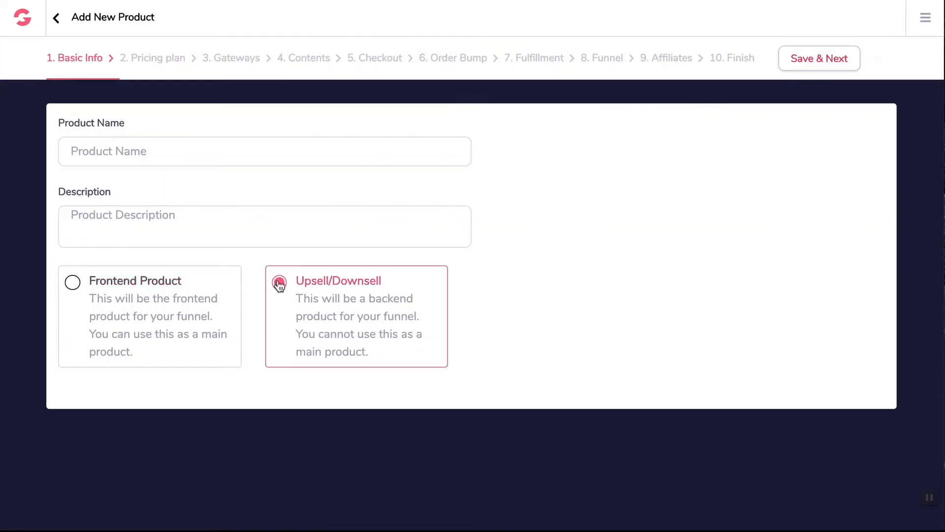
{"action": "left_click", "coordinate": [55, 19]}
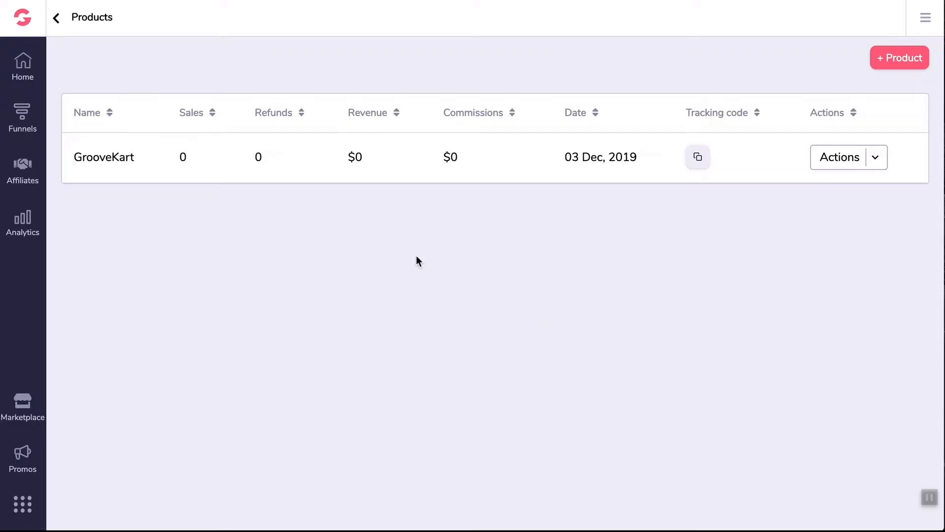
{"action": "right_click", "coordinate": [943, 1]}
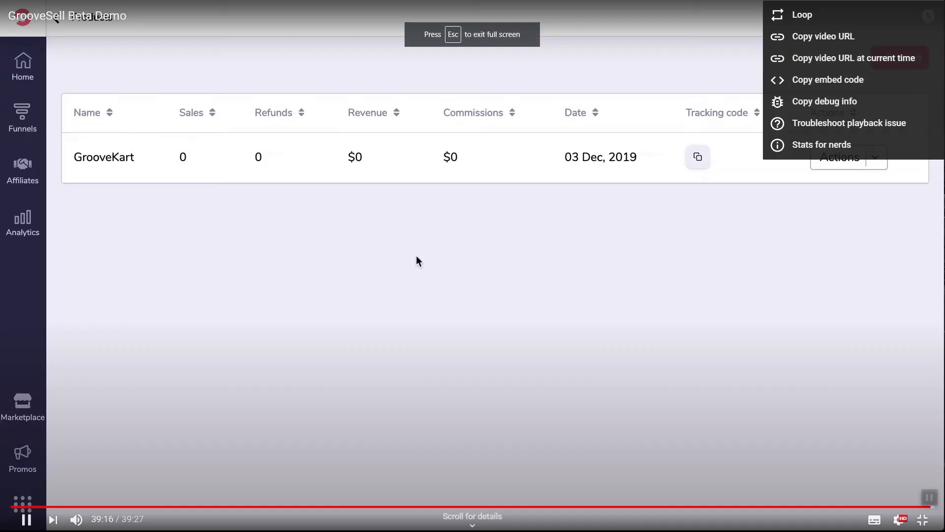